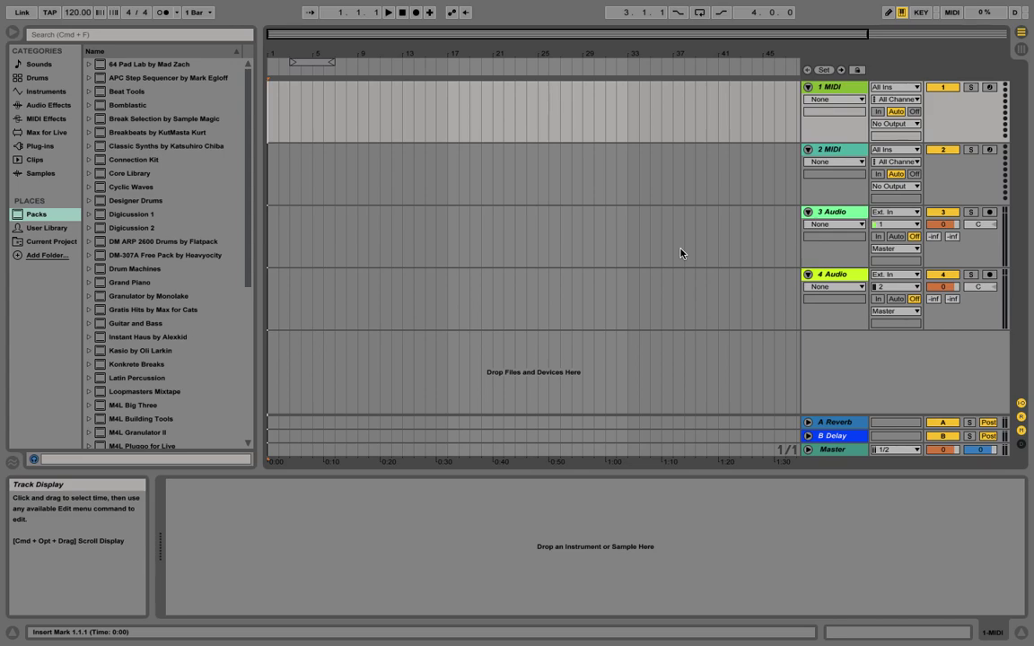
Step: Set the project tempo to 128 BPM, then check the Session View and return to the Arrangement View
key(Tab)
key(Tab)
click(77, 11)
text(128)
key(Return)
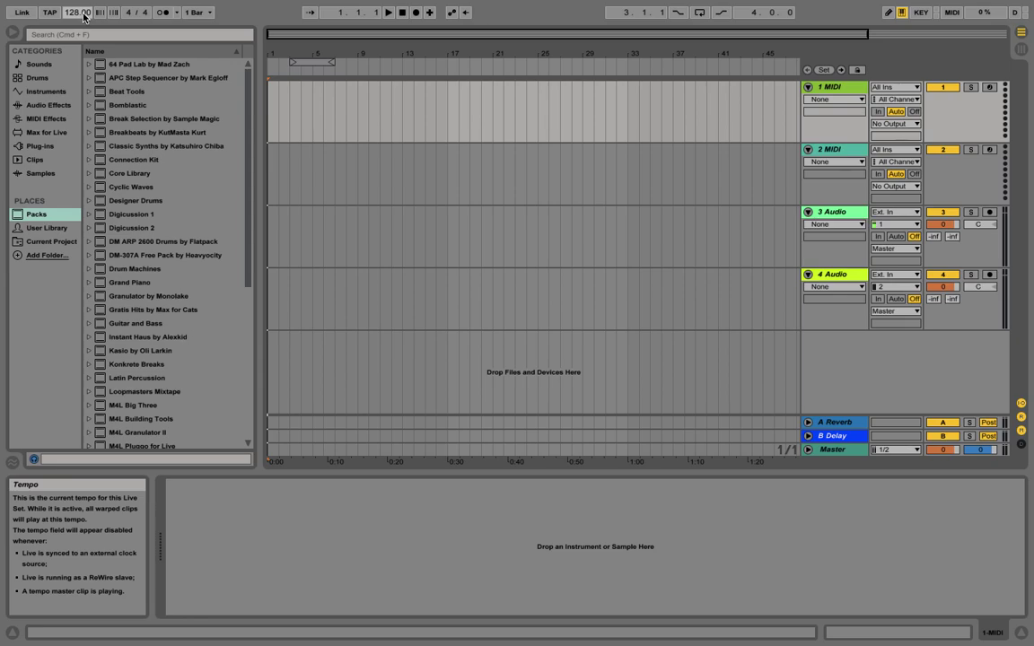
key(Tab)
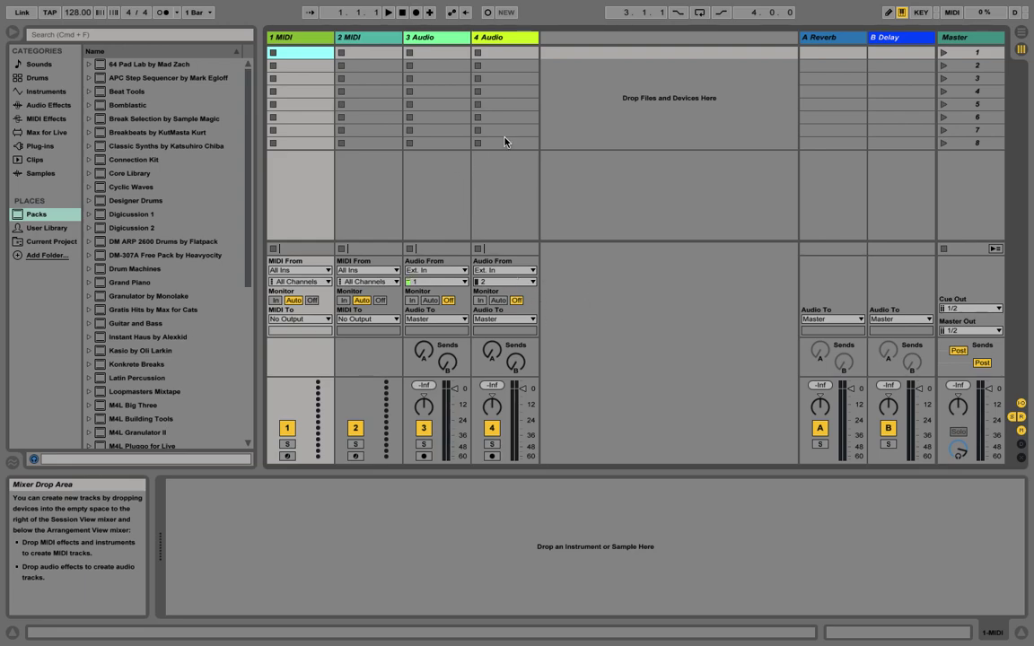
key(Tab)
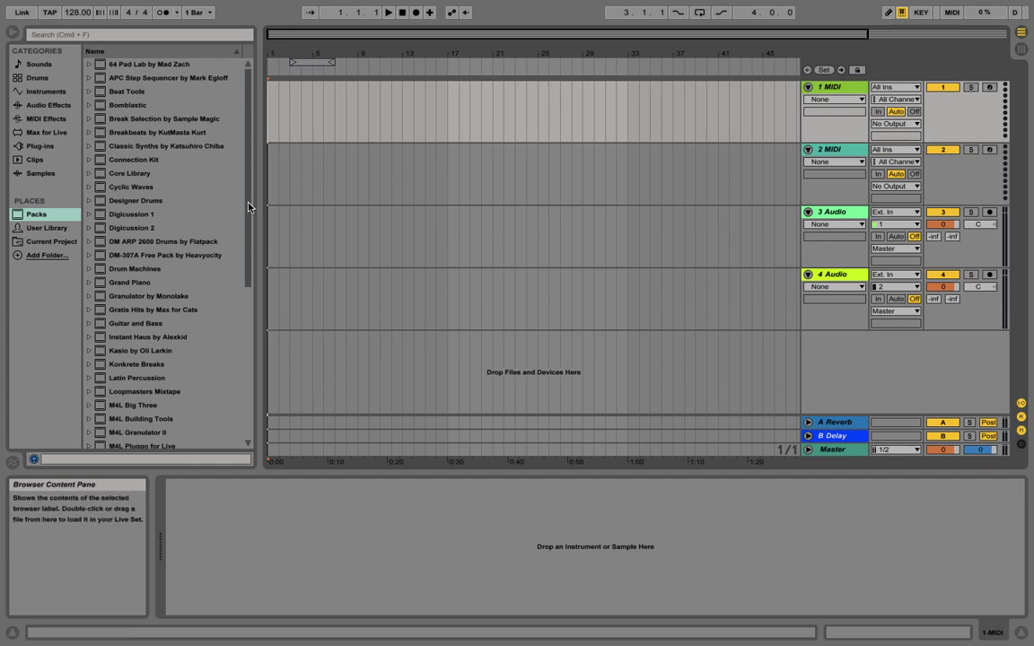
Step: Find the L1 limiter Stereo among the VST plug-ins and load it onto the Master track
click(37, 160)
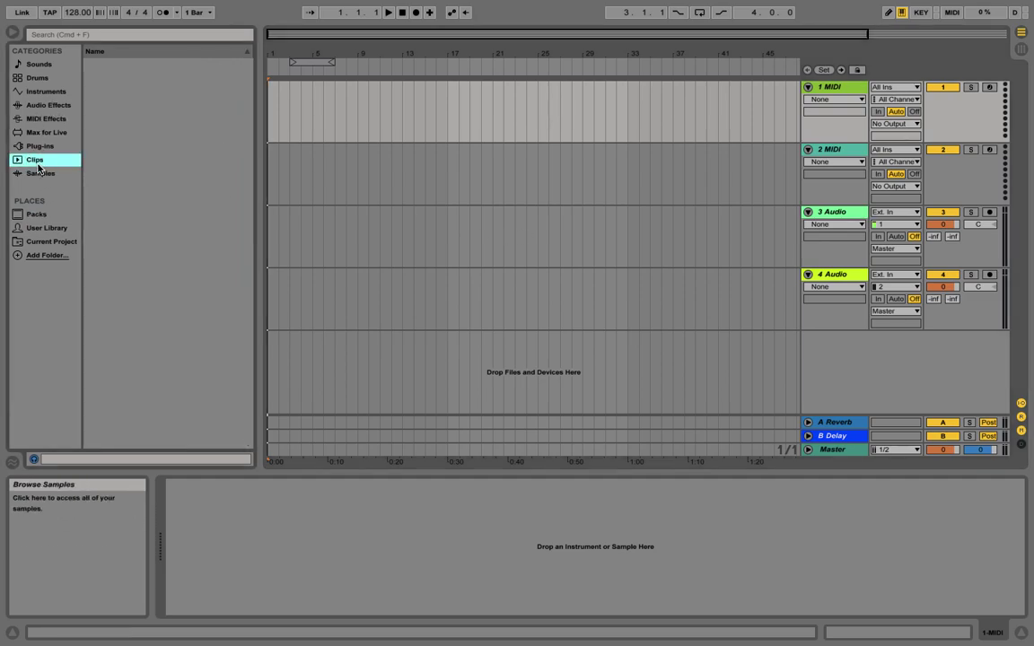
click(36, 213)
click(37, 160)
click(44, 148)
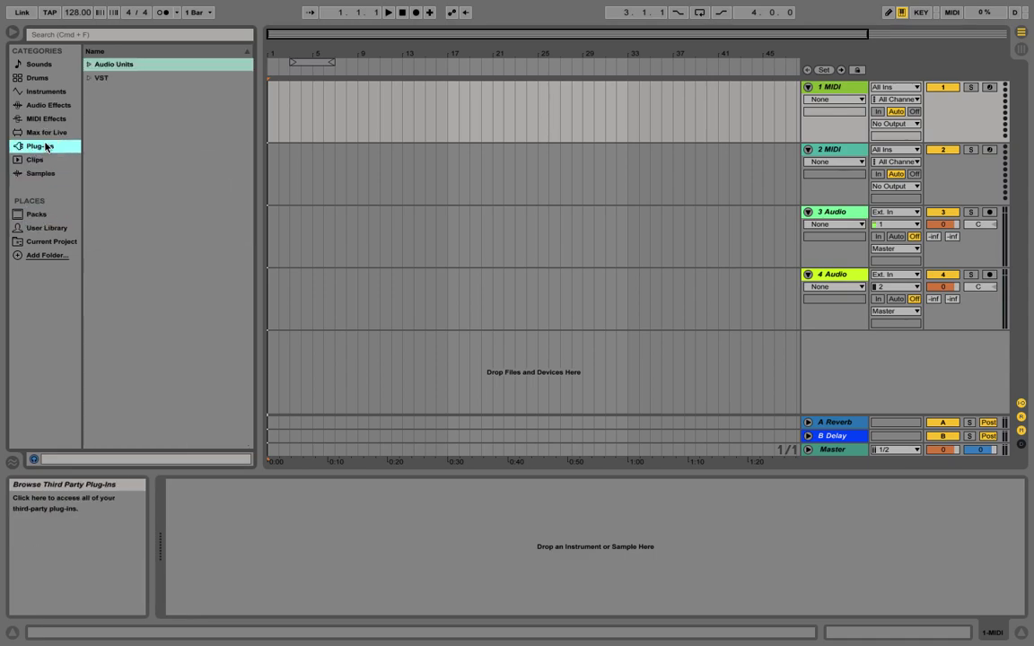
click(88, 79)
scroll(134, 313, down, 5)
scroll(123, 287, up, 6)
click(96, 161)
click(96, 161)
click(97, 147)
scroll(154, 268, down, 5)
scroll(154, 269, down, 5)
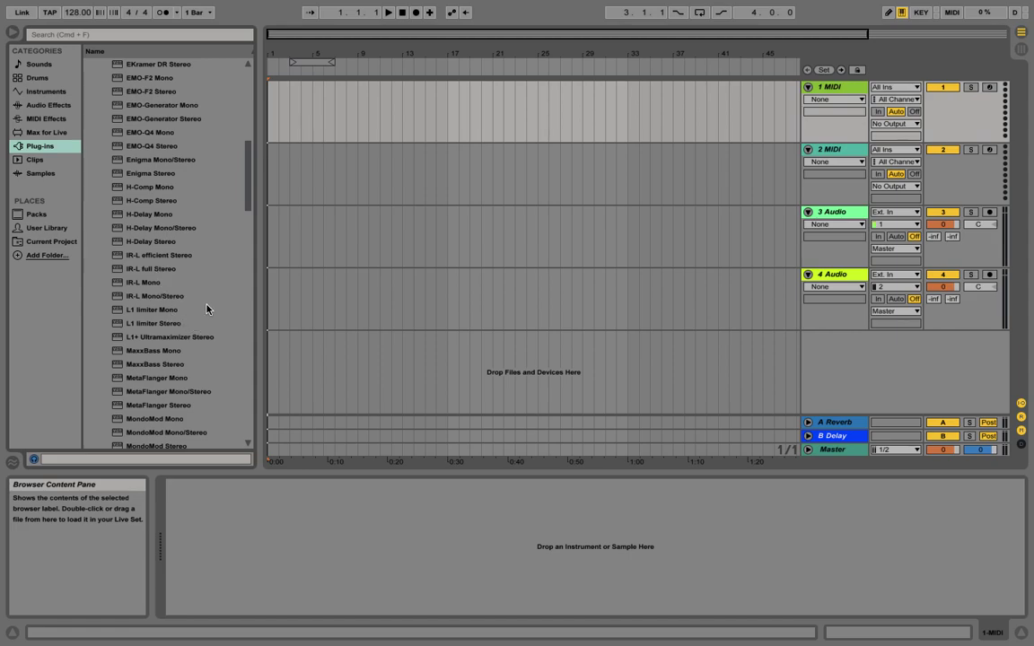
drag(170, 327, 842, 449)
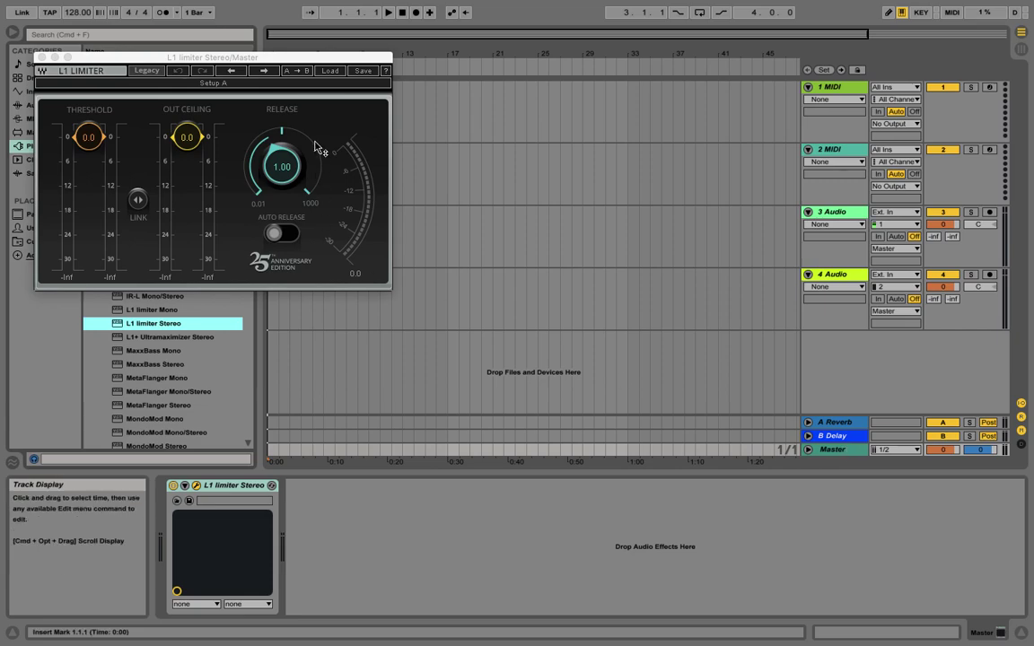
Step: Set the limiter's out ceiling to -1.5, keep its threshold at 0.0, and close the plug-in window
drag(186, 142, 186, 143)
drag(89, 137, 88, 137)
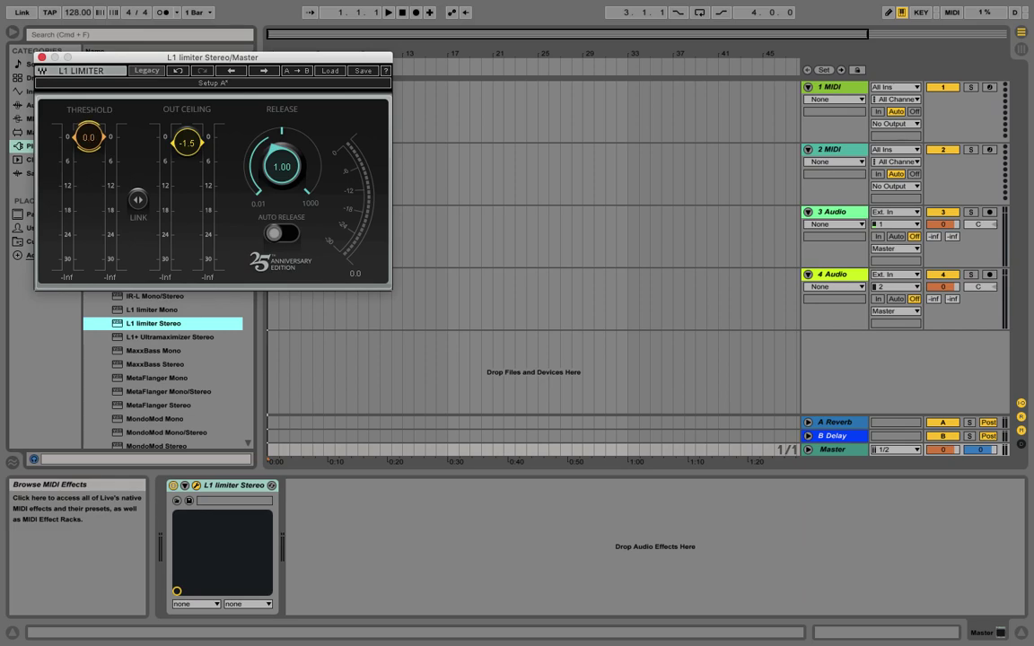
click(42, 57)
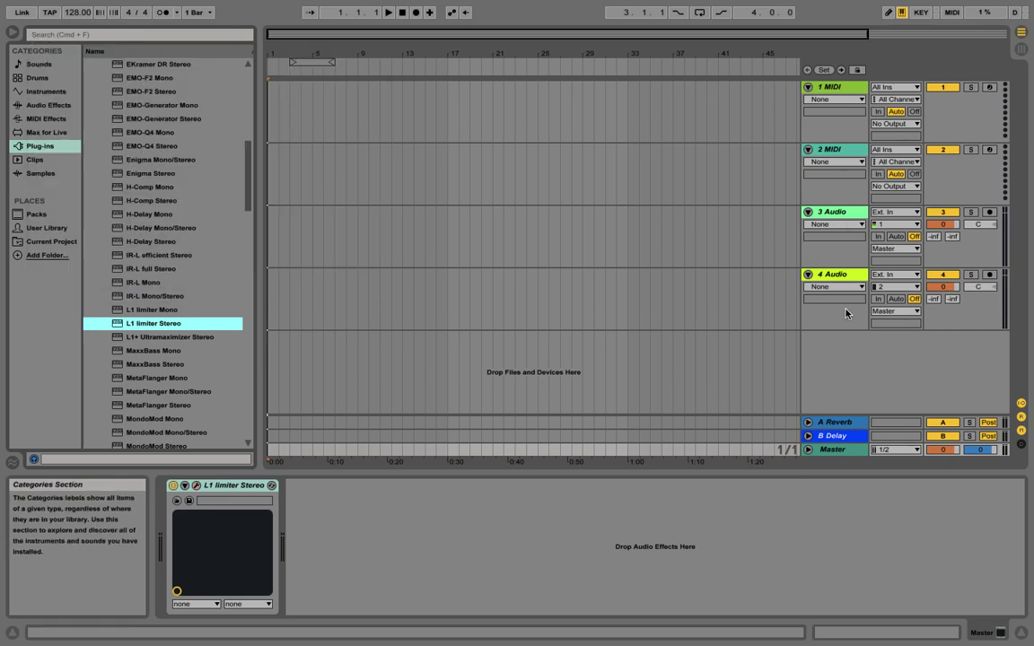
Step: Examine the Master track's controls and go through the two MIDI and two audio tracks
click(807, 450)
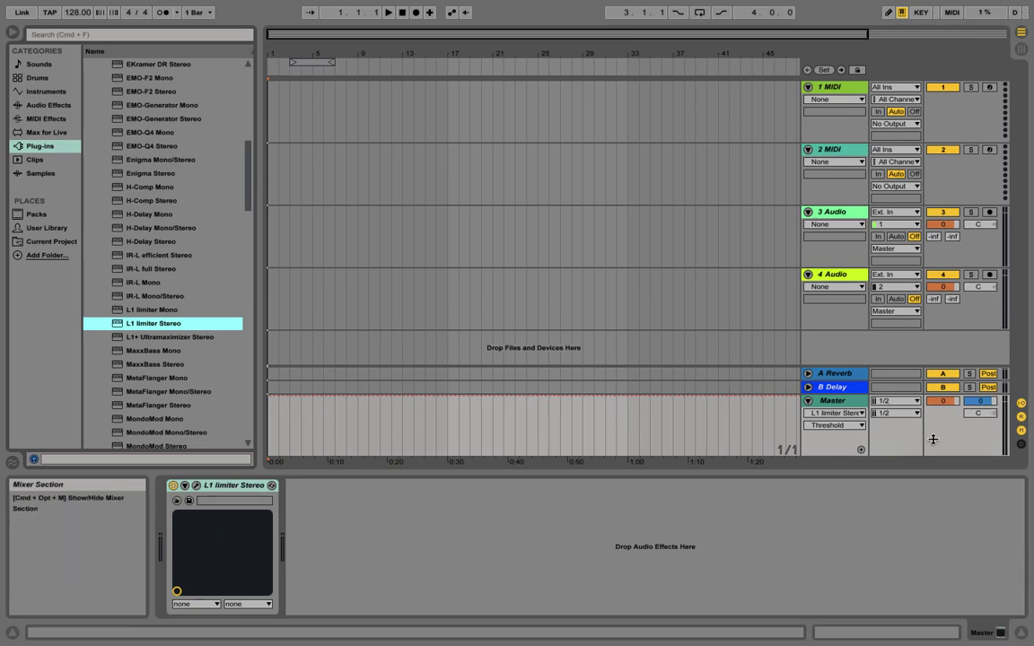
click(807, 400)
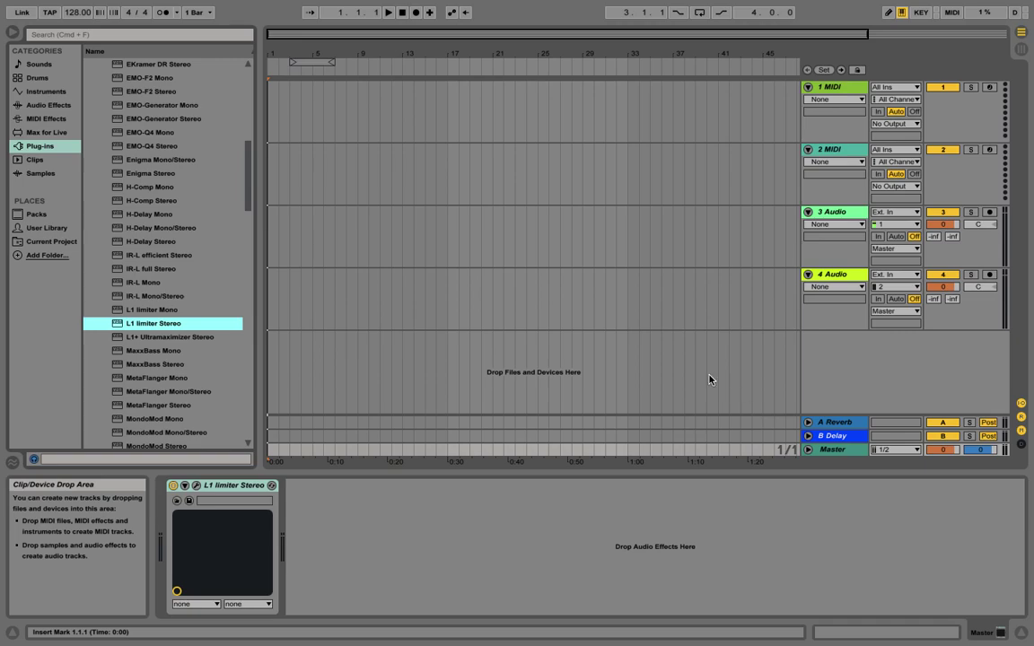
click(837, 90)
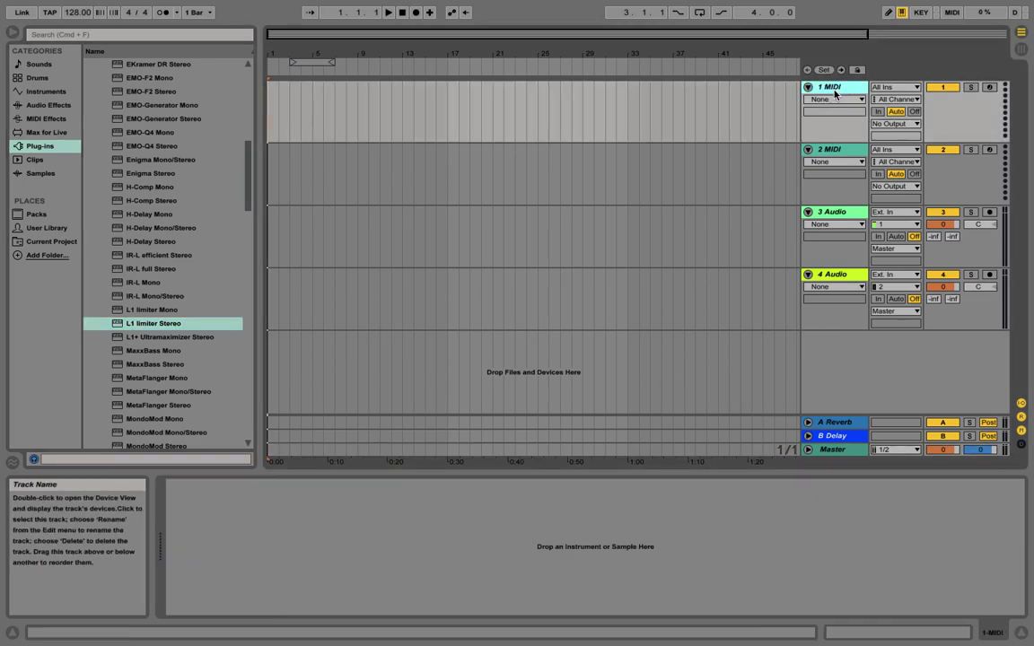
click(835, 150)
click(832, 213)
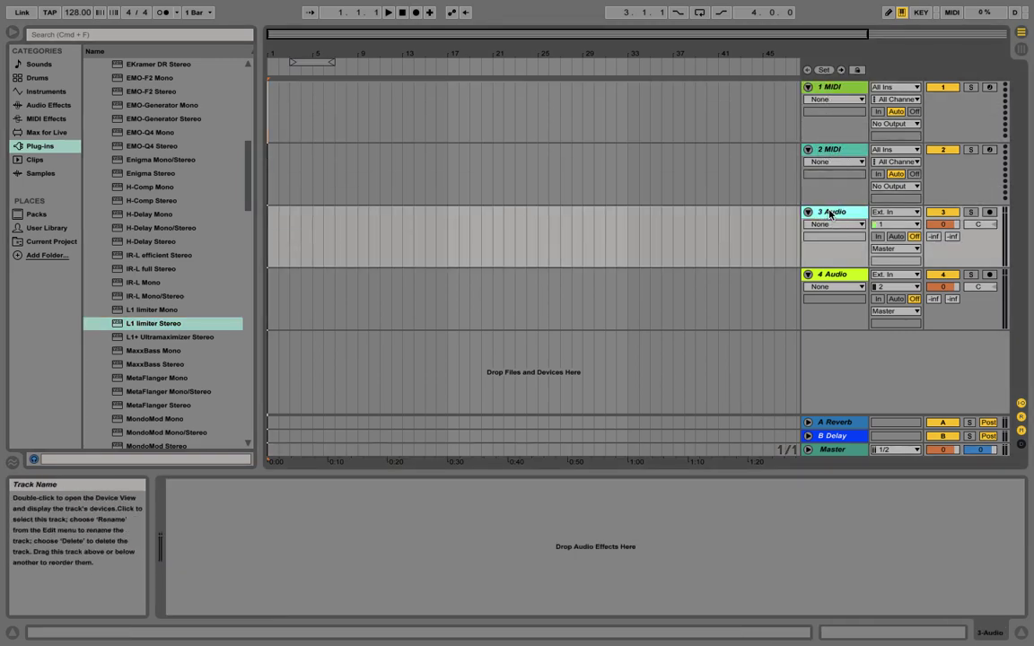
click(839, 276)
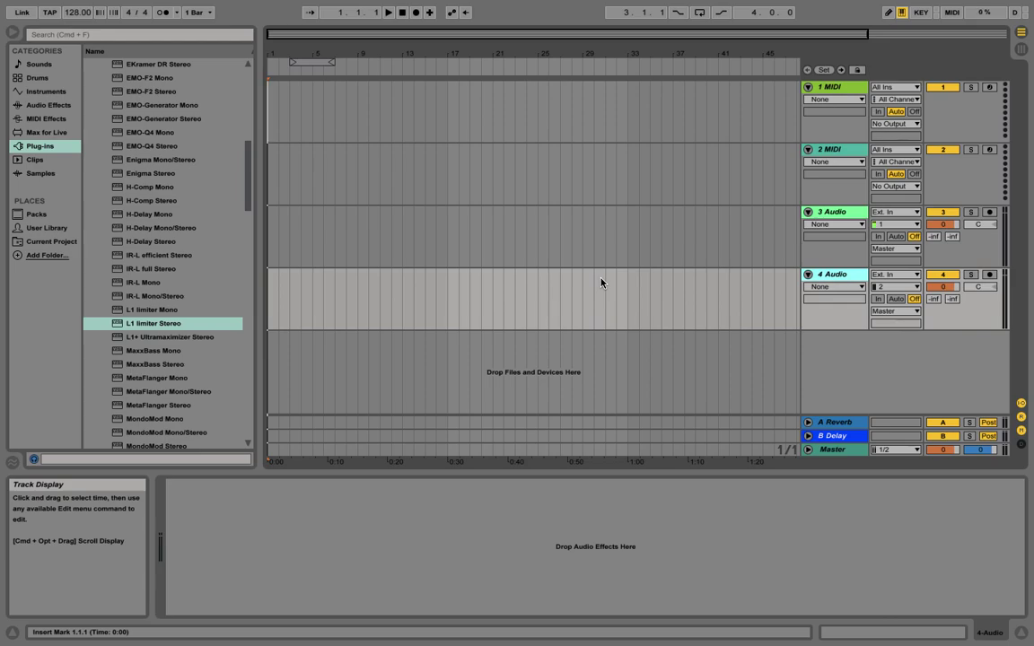
click(842, 215)
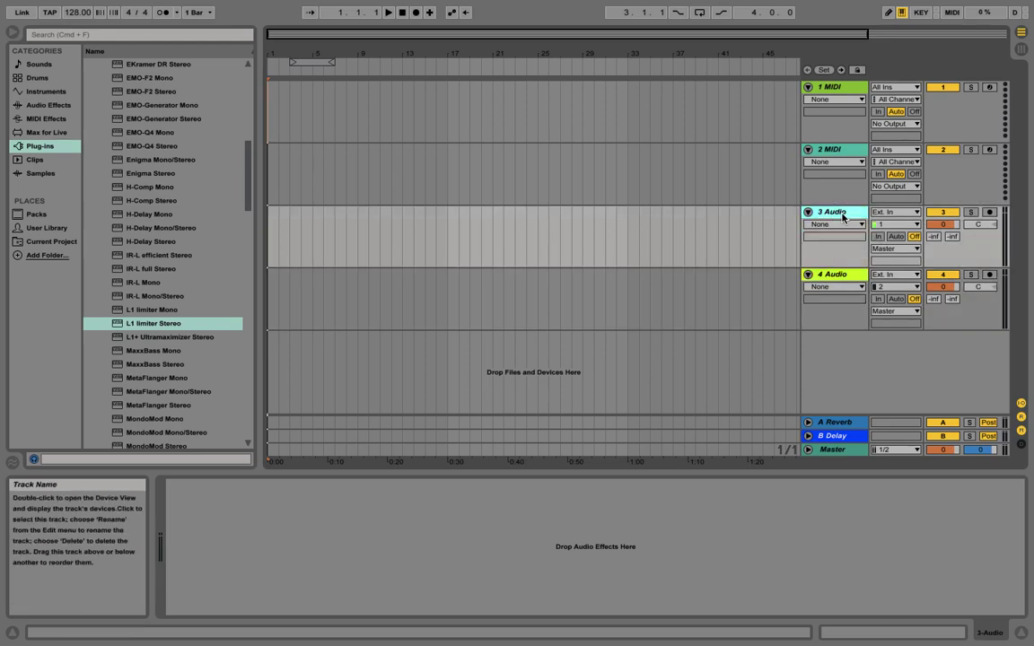
click(855, 276)
click(840, 215)
Step: Delete the 4 Audio track and fold the 3 Audio track
click(841, 277)
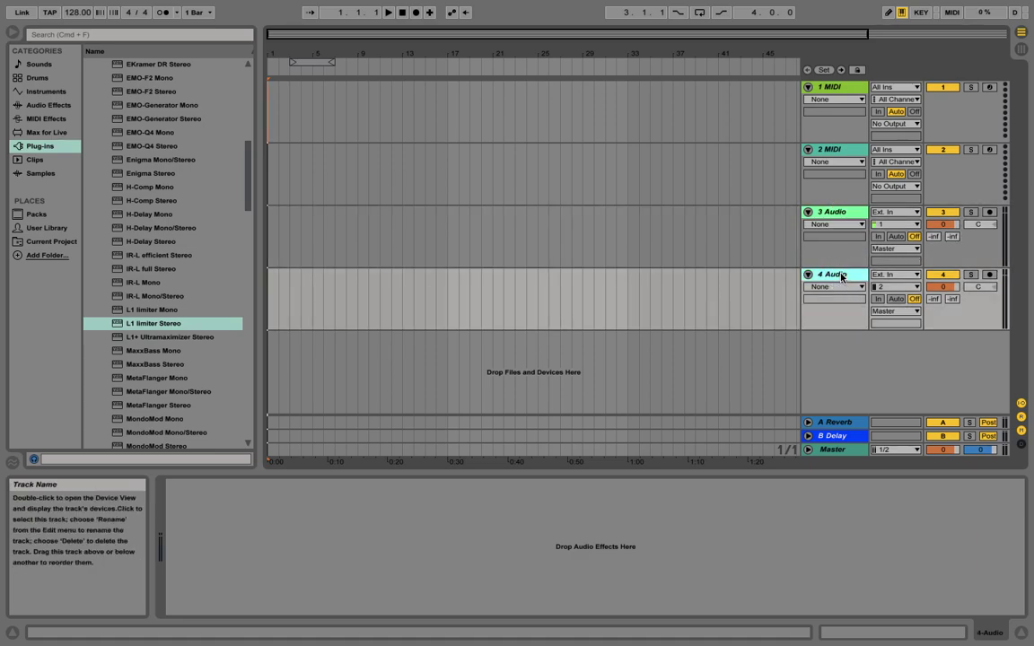
key(Delete)
click(808, 210)
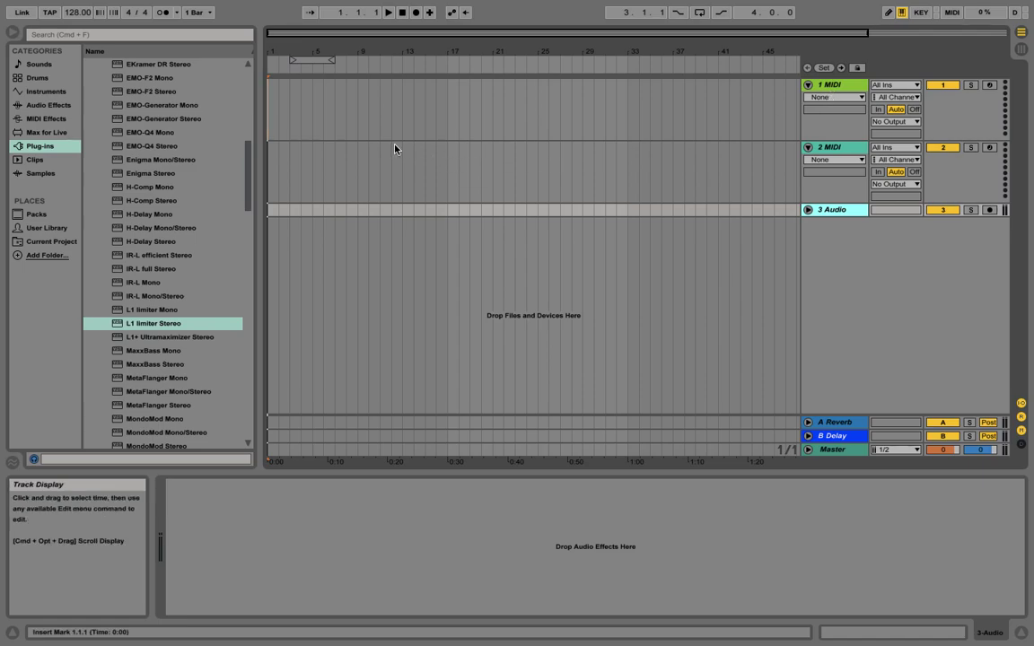
Step: Try out time selections of different lengths on the 1 MIDI track
drag(272, 97, 313, 106)
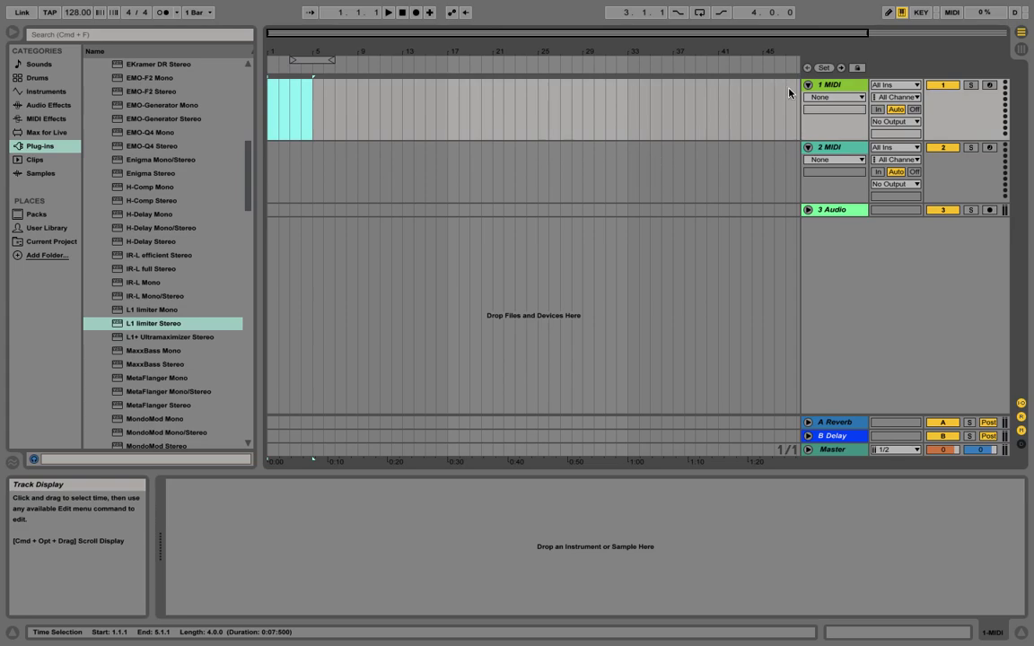
click(807, 147)
click(807, 147)
click(380, 132)
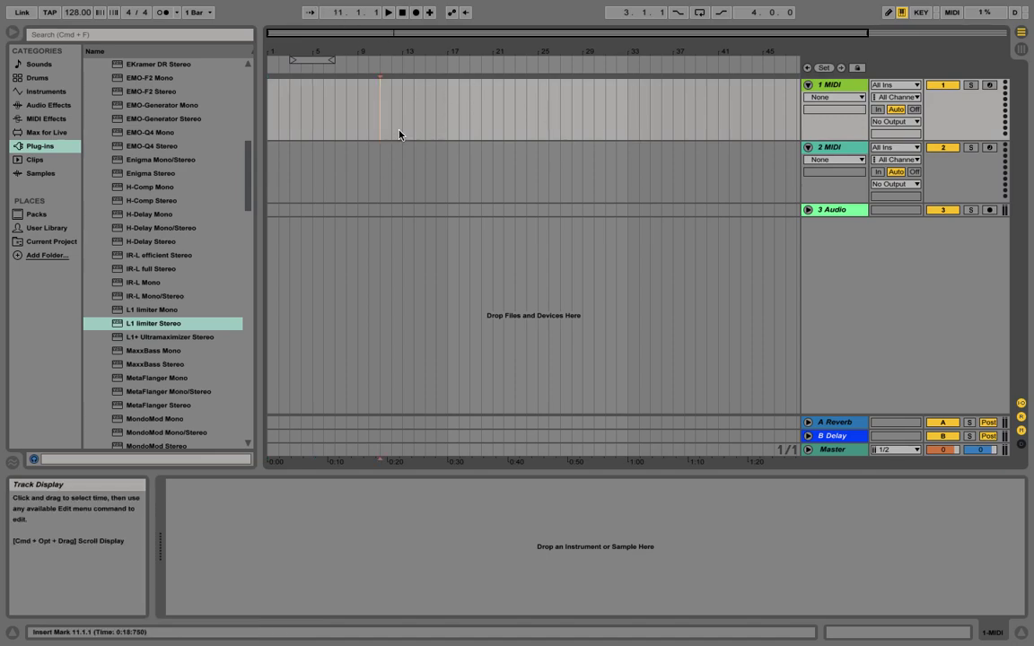
drag(270, 103, 286, 108)
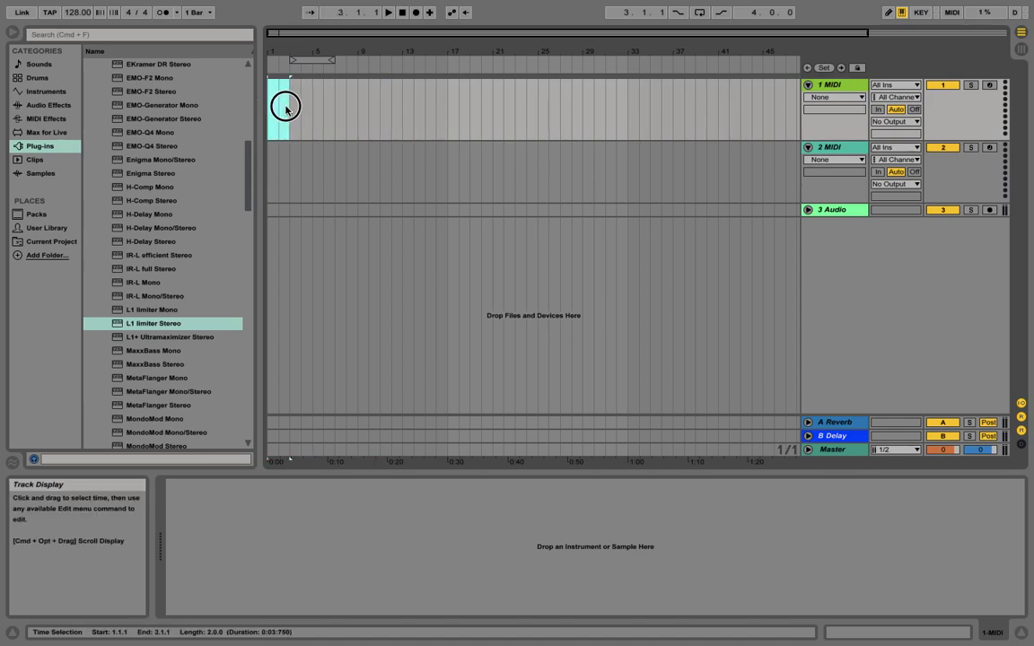
click(841, 87)
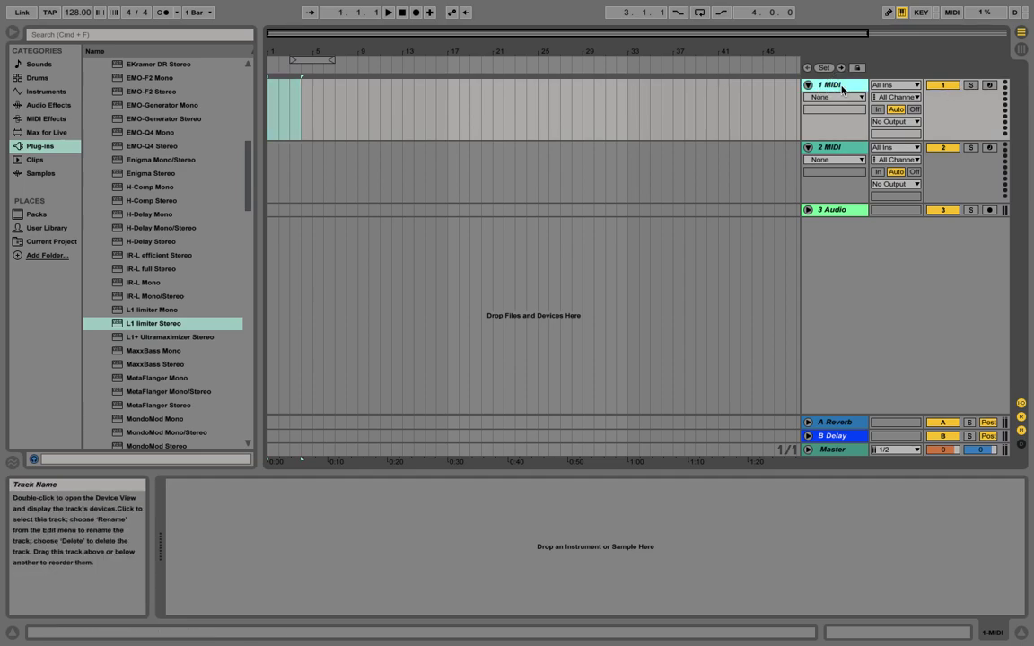
drag(777, 106, 261, 131)
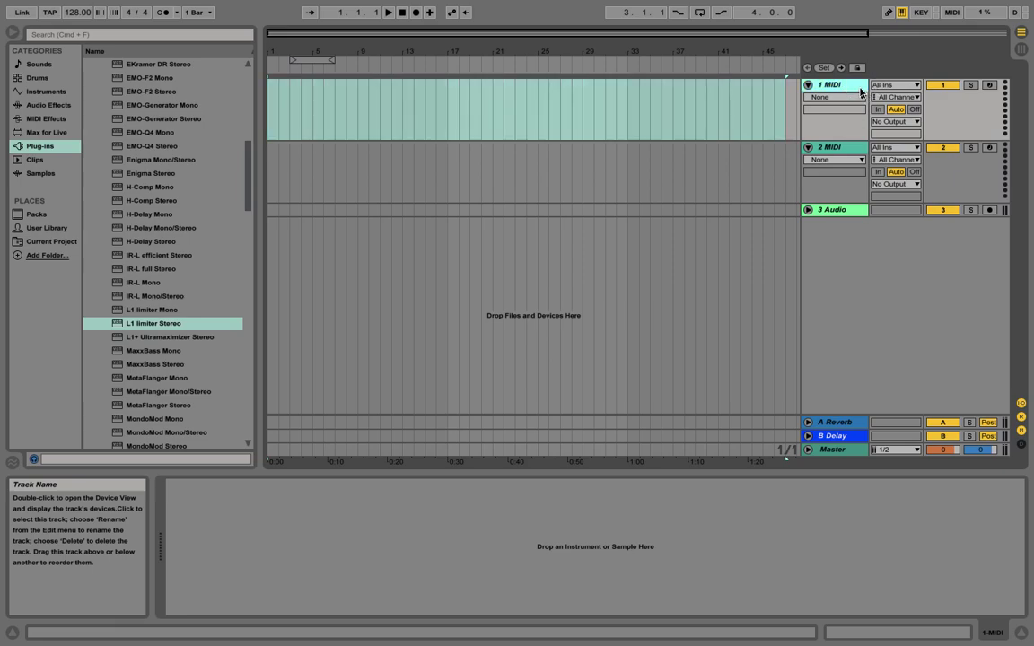
click(279, 121)
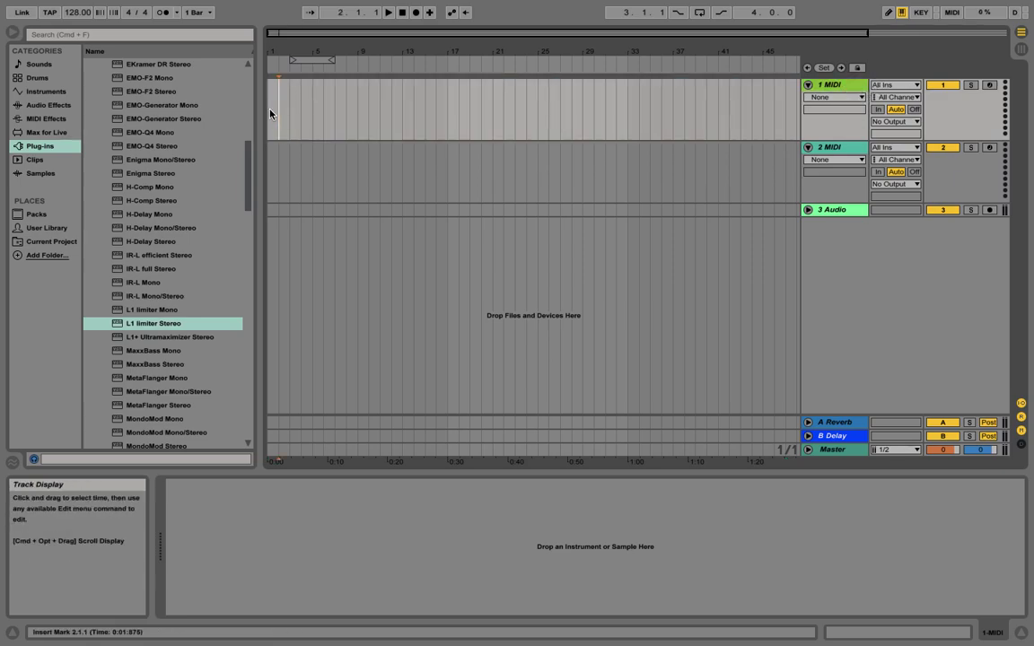
drag(269, 111, 314, 110)
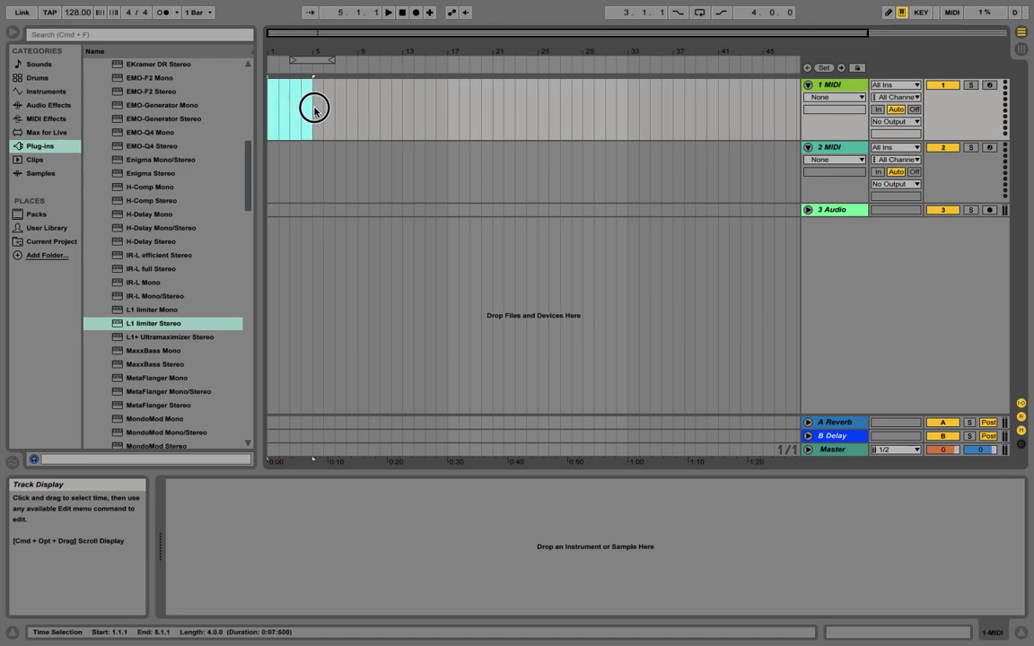
Step: Try inserting an empty MIDI clip from 1.1.1 to 5.1.1 on the 1 MIDI track, and delete it again
drag(299, 51, 402, 48)
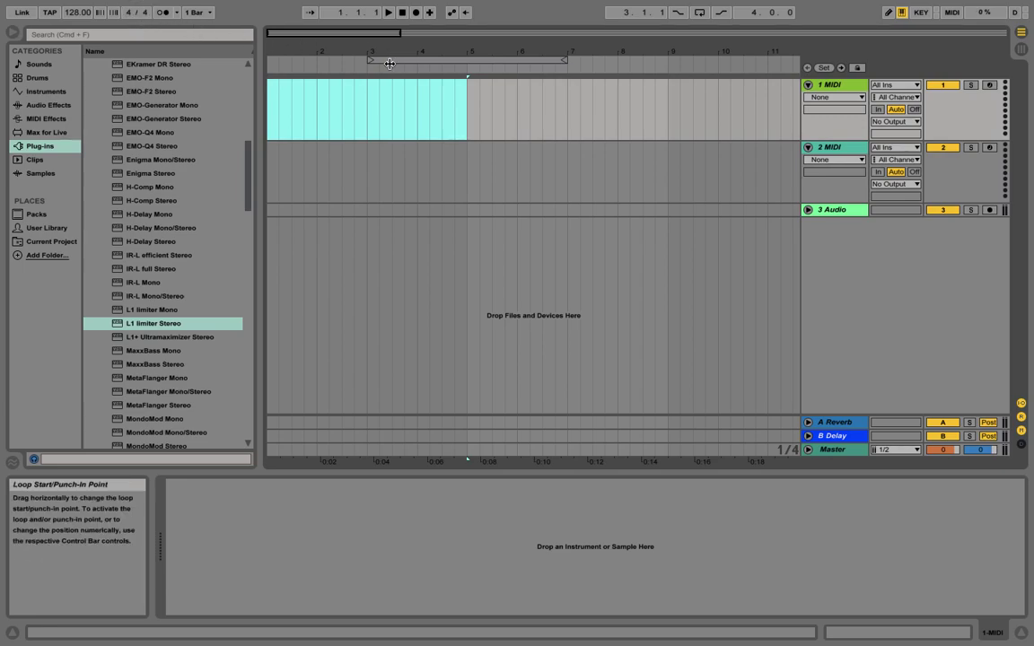
drag(464, 111, 236, 119)
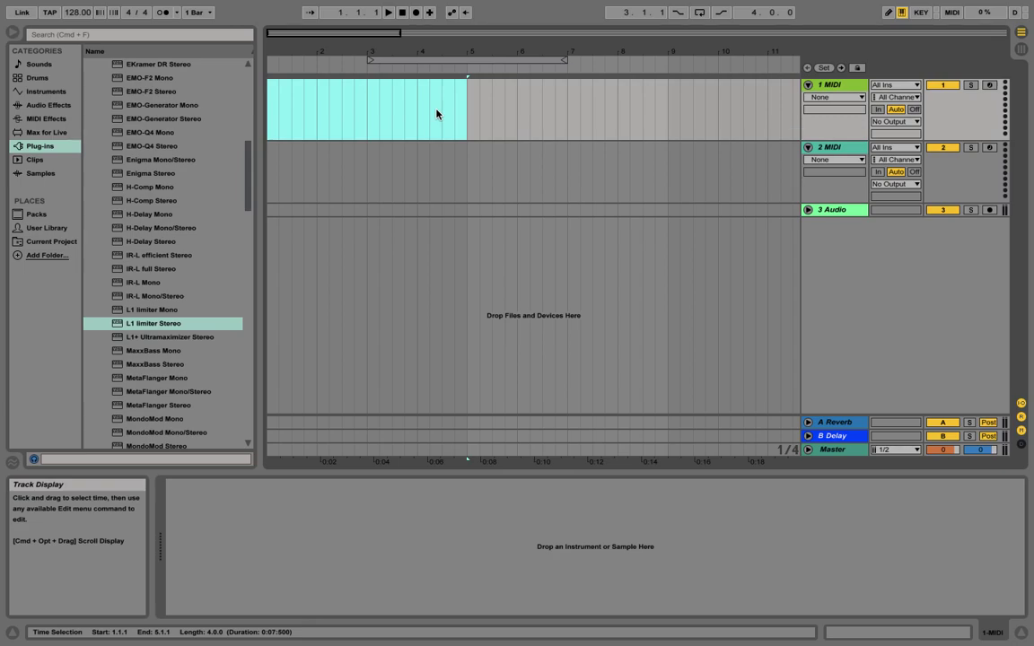
mouse_move(399, 59)
mouse_down()
mouse_move(399, 50)
mouse_move(398, 70)
mouse_up()
click(273, 108)
drag(273, 105, 549, 132)
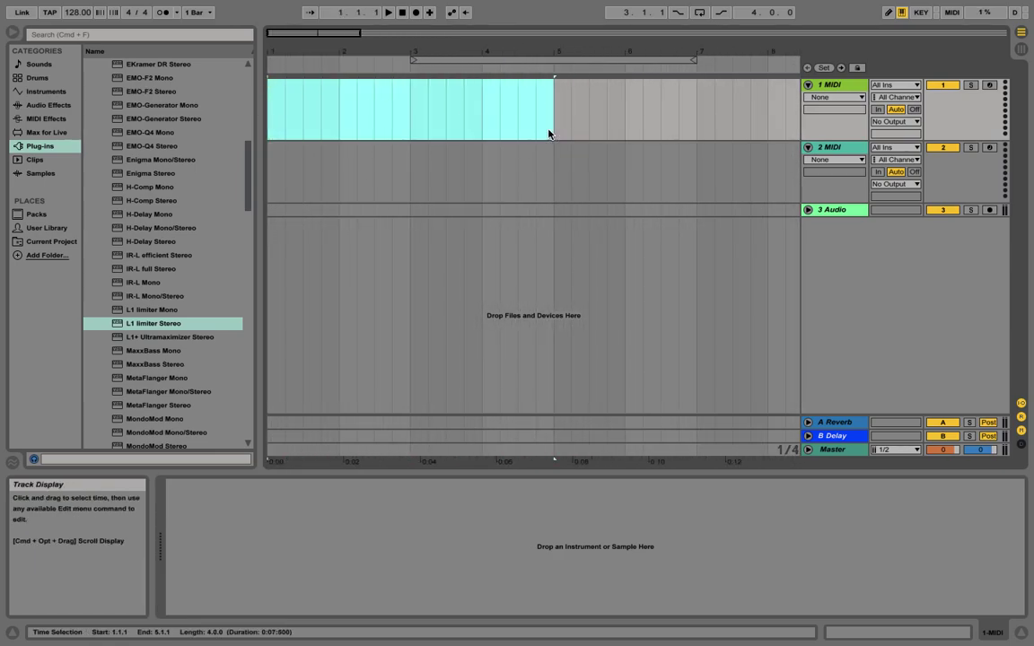
right_click(457, 106)
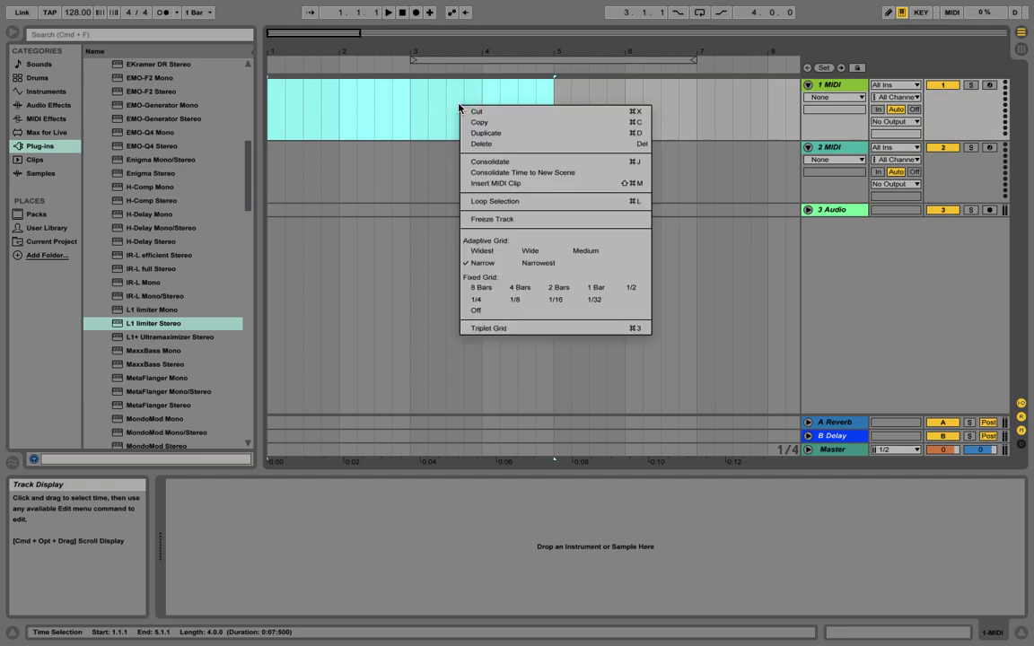
click(508, 185)
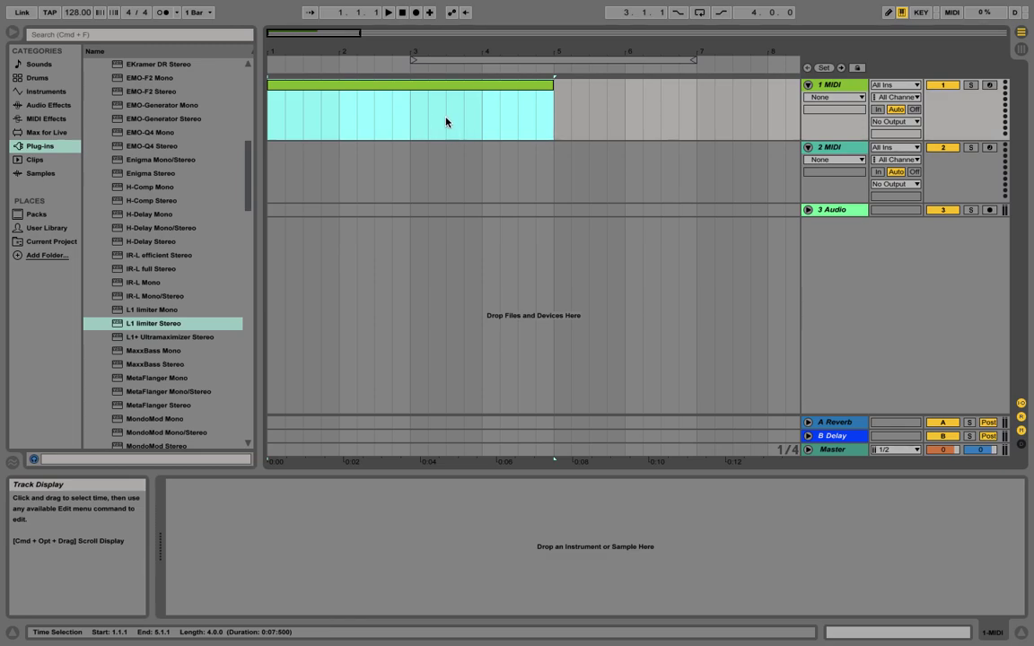
key(Delete)
Step: Insert an empty four-bar MIDI clip from 1.1.1 to 5.1.1 on the 1 MIDI track
drag(270, 97, 556, 124)
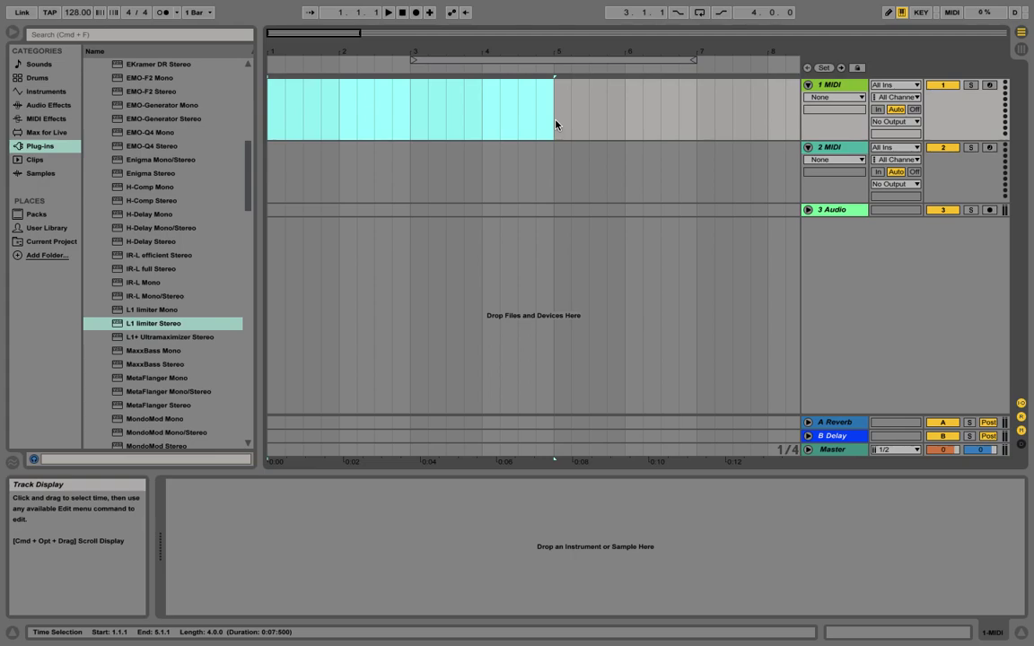
key(super+shift+m)
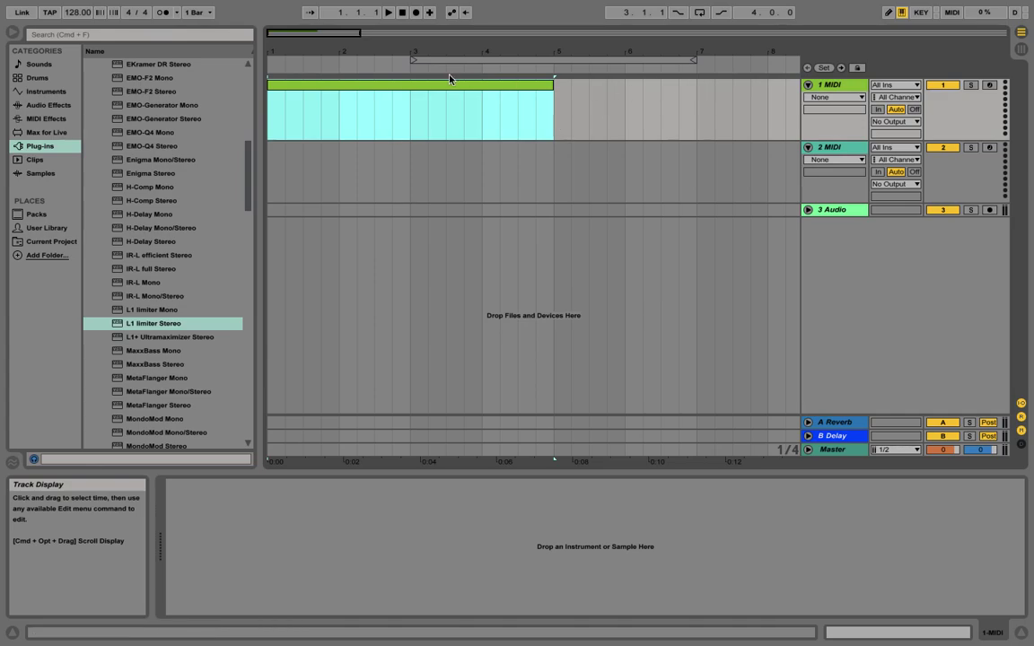
drag(437, 43, 437, 27)
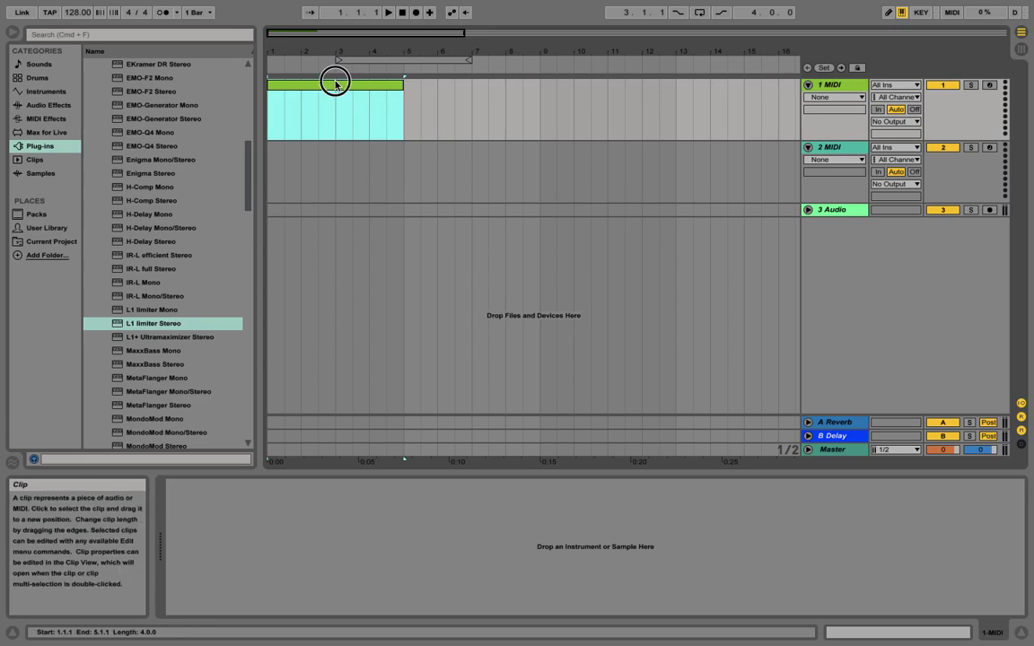
Step: Open the four-bar clip's note editor, enlarge it to see more of the piano roll, and shrink it back
double_click(335, 83)
drag(416, 465, 439, 314)
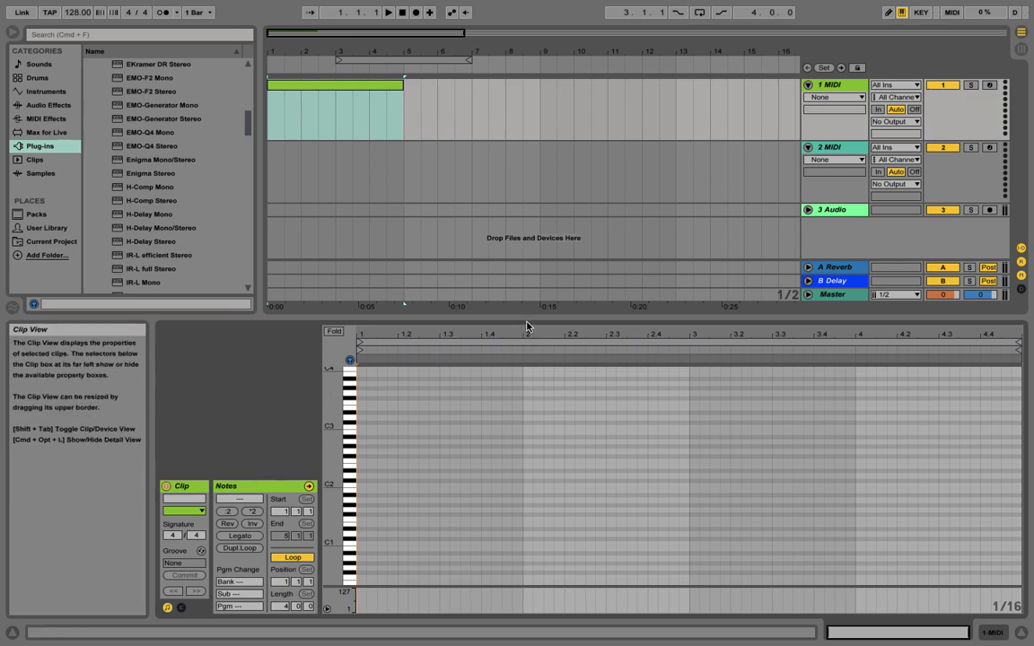
drag(522, 315, 502, 533)
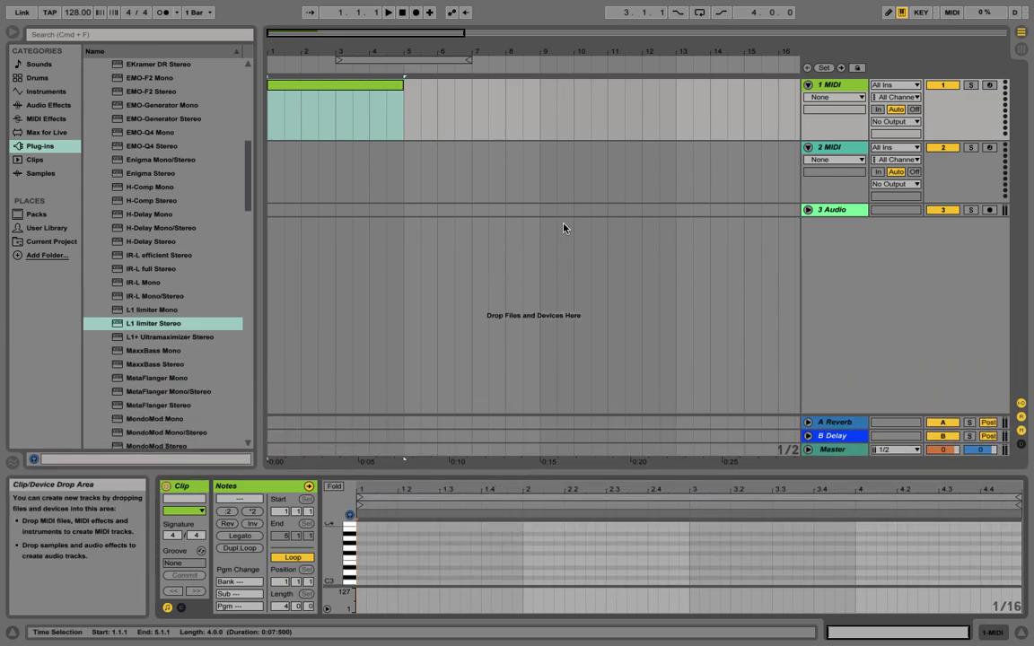
click(808, 212)
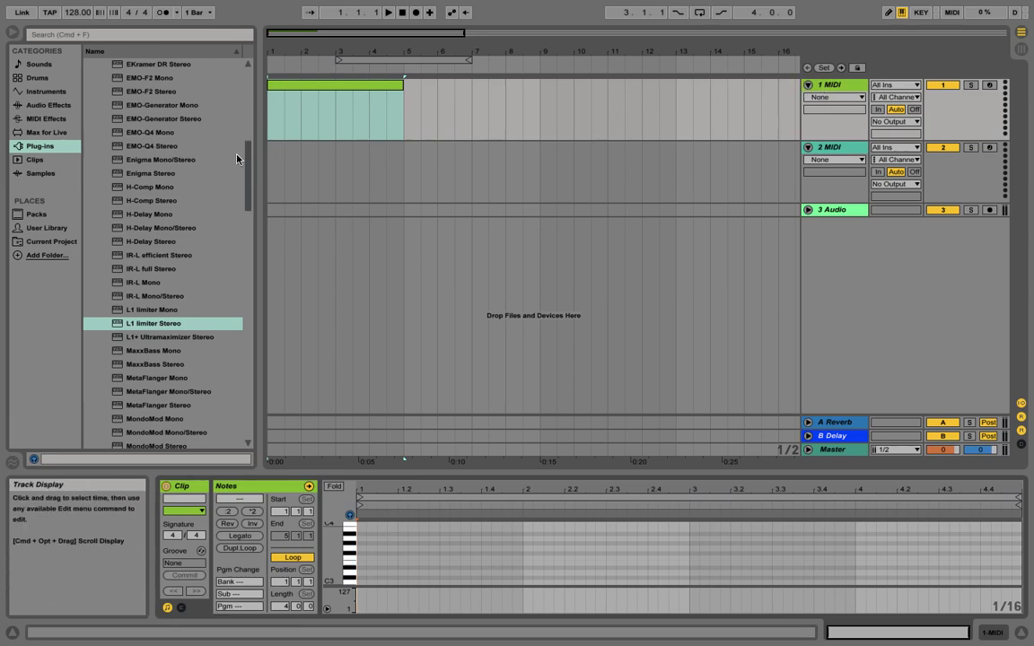
click(808, 147)
click(808, 147)
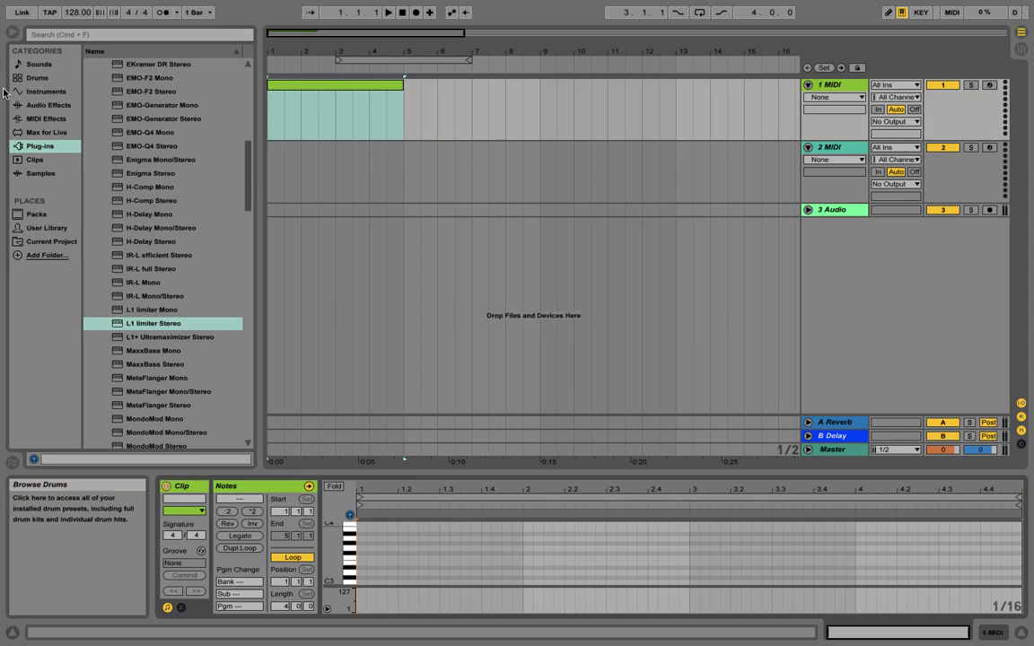
drag(247, 177, 248, 111)
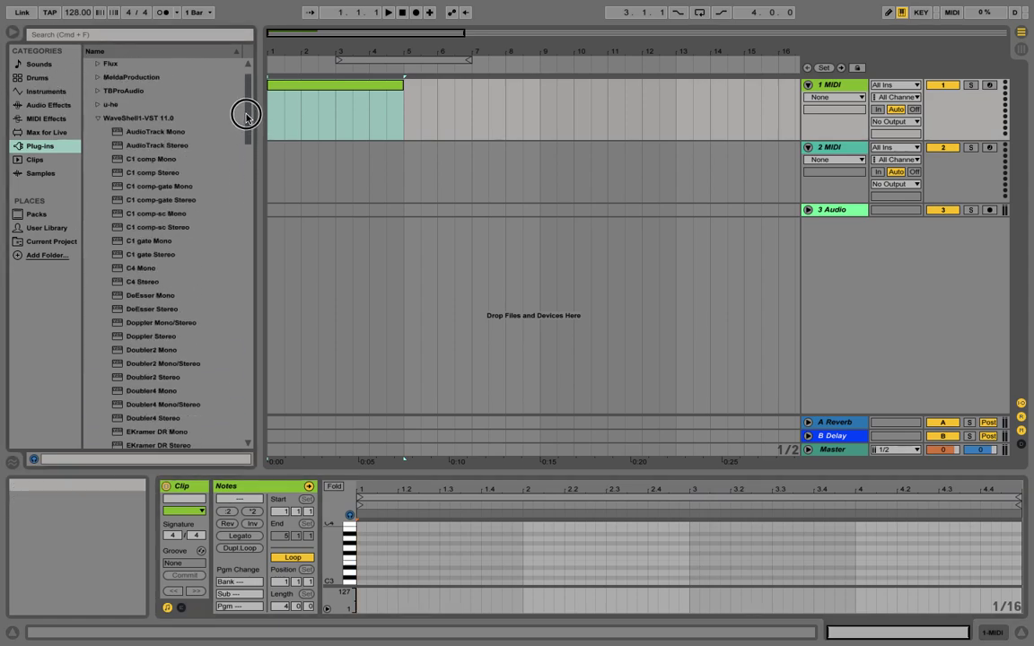
Step: Browse the library's drum kits and search the Drums category for 707
click(38, 82)
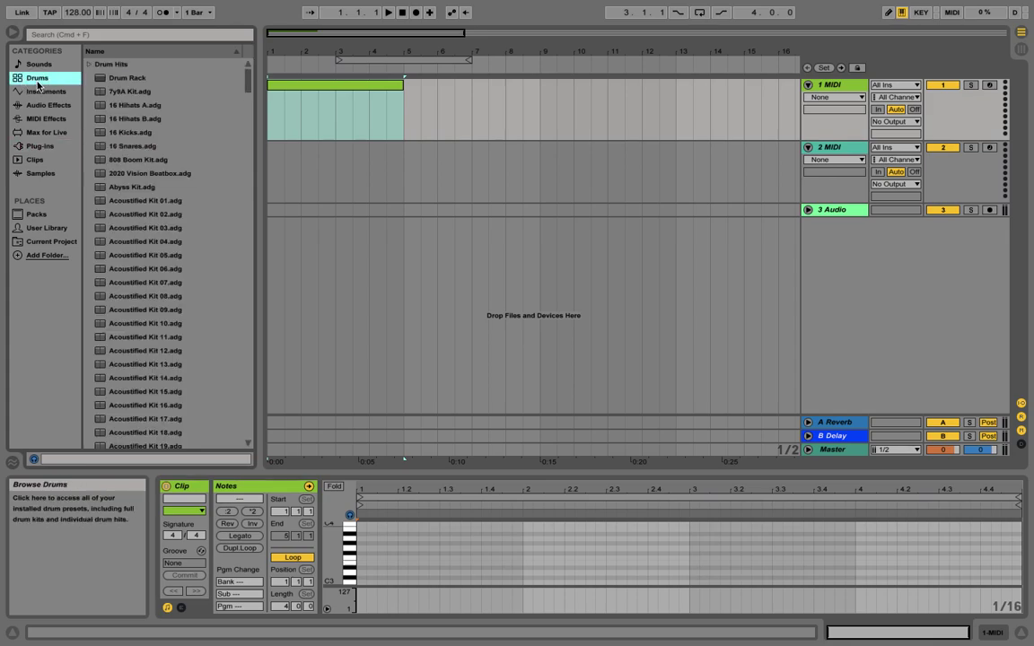
scroll(185, 182, down, 9)
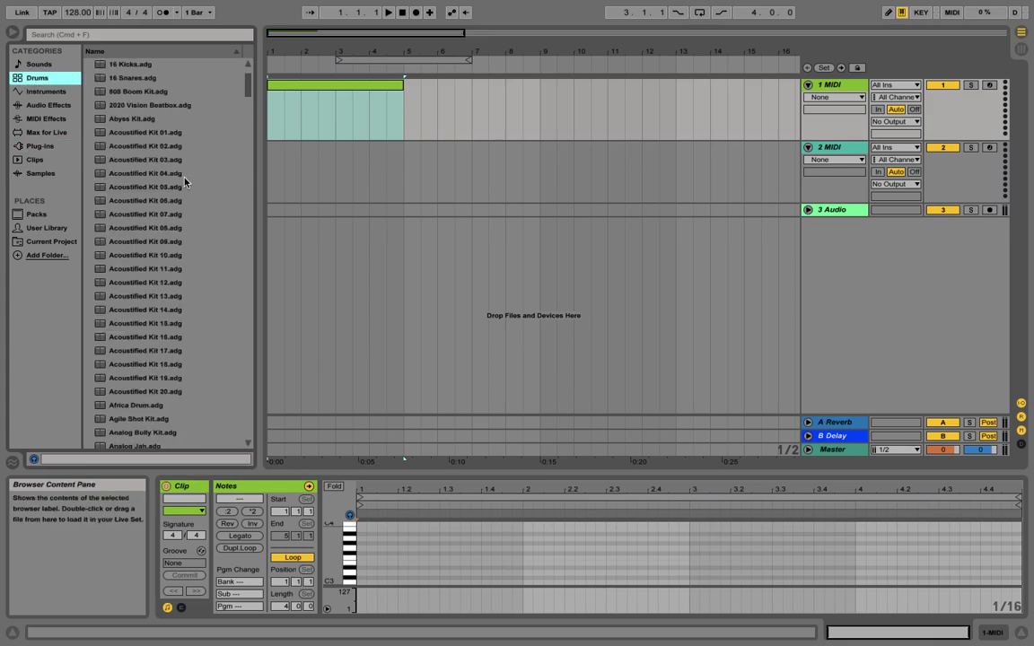
scroll(185, 182, down, 20)
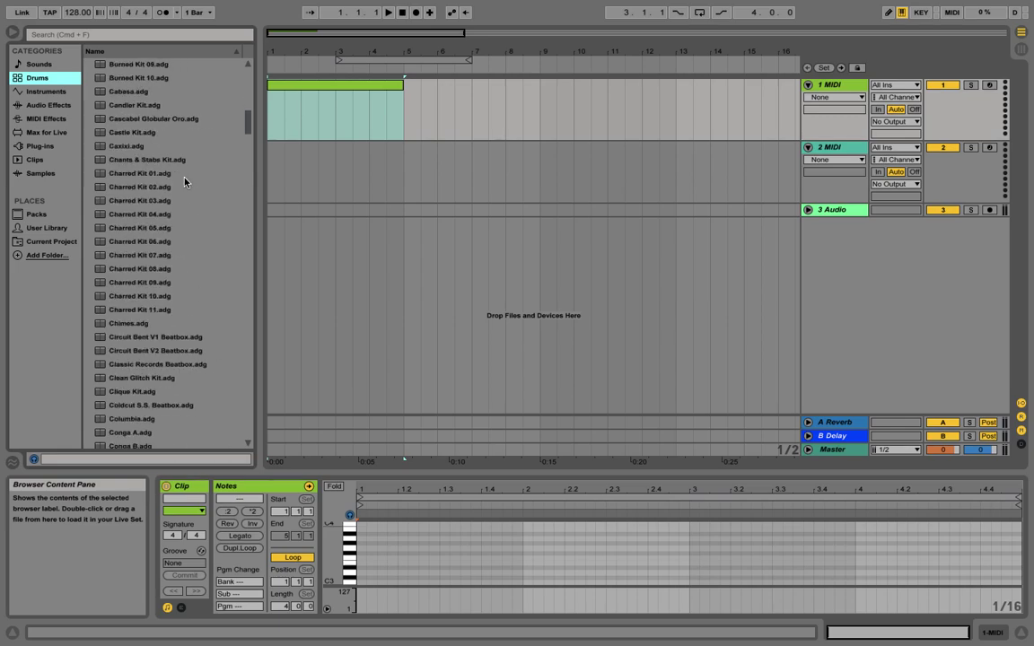
scroll(185, 182, up, 20)
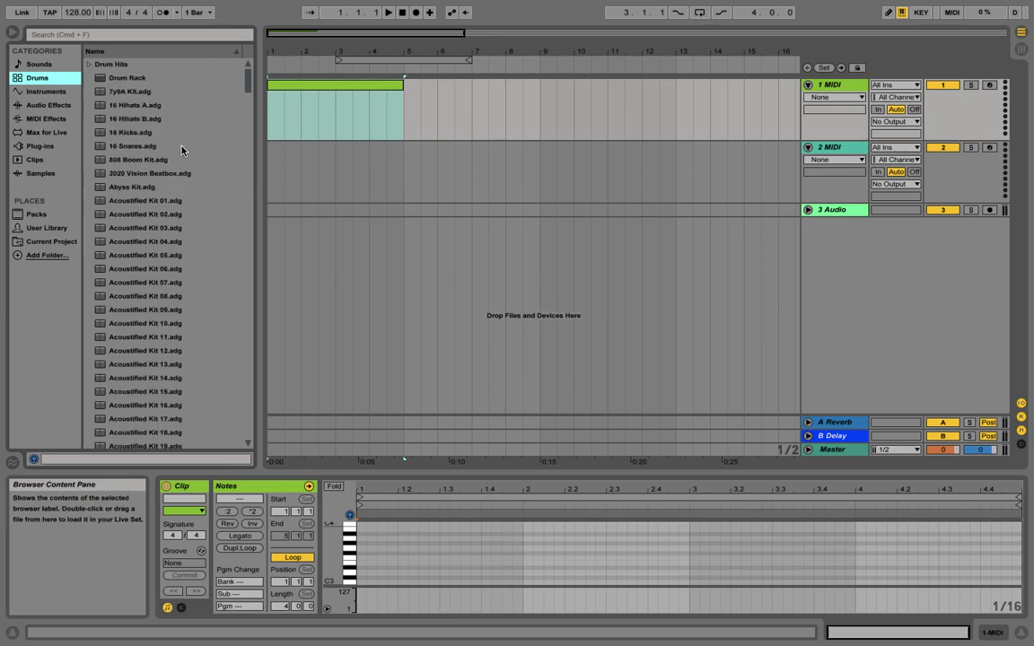
scroll(181, 175, down, 20)
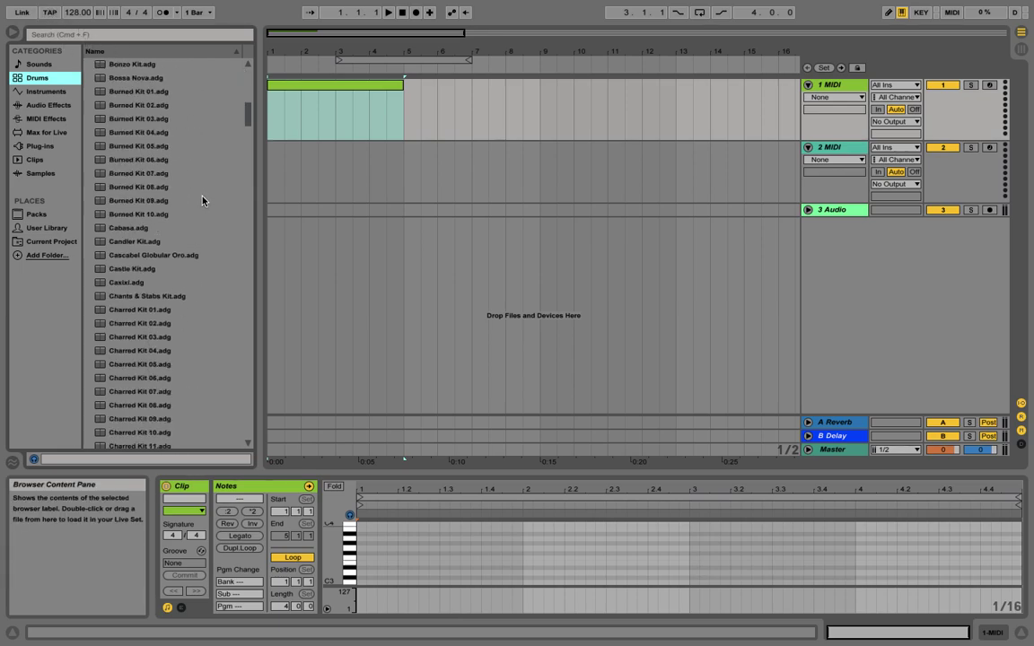
click(104, 40)
text(707)
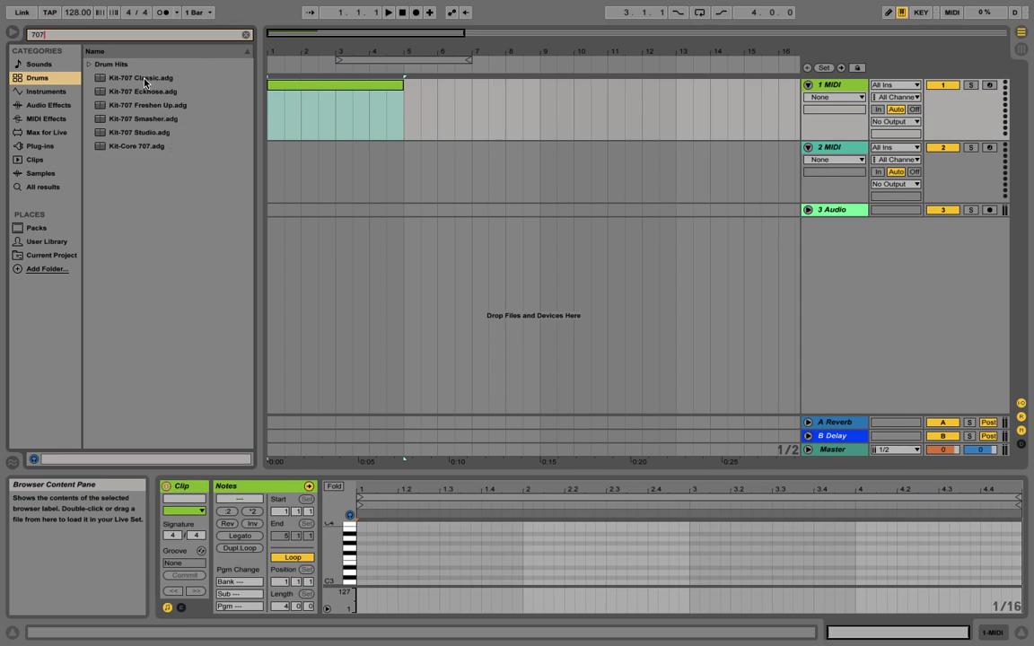
Step: Try loading Kit-707 Classic.adg onto the 1 MIDI track twice, undoing it each time
drag(112, 77, 350, 118)
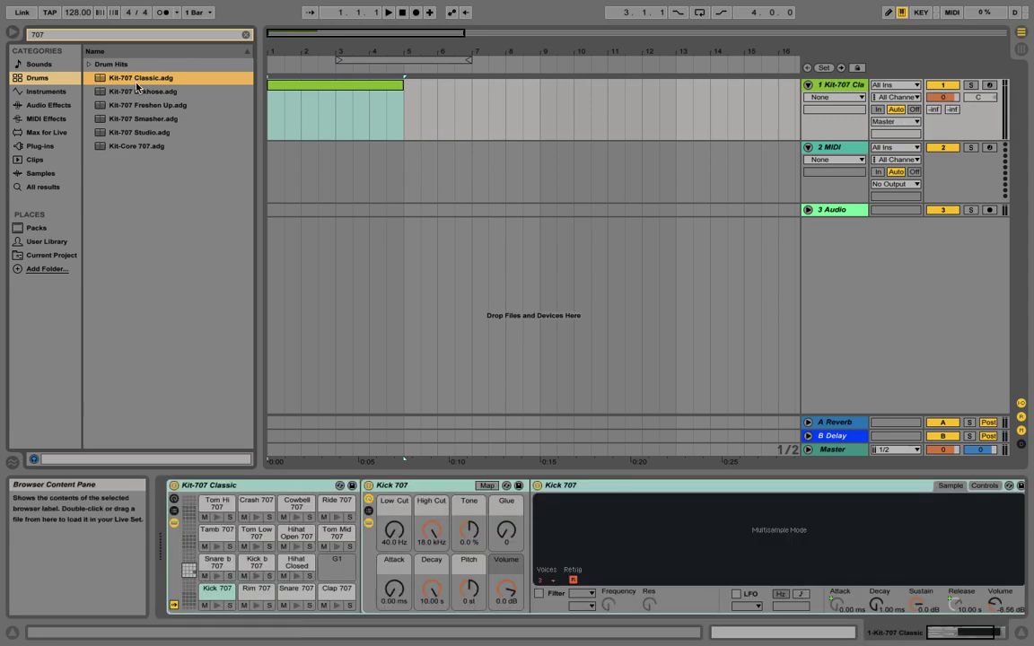
key(ctrl+z)
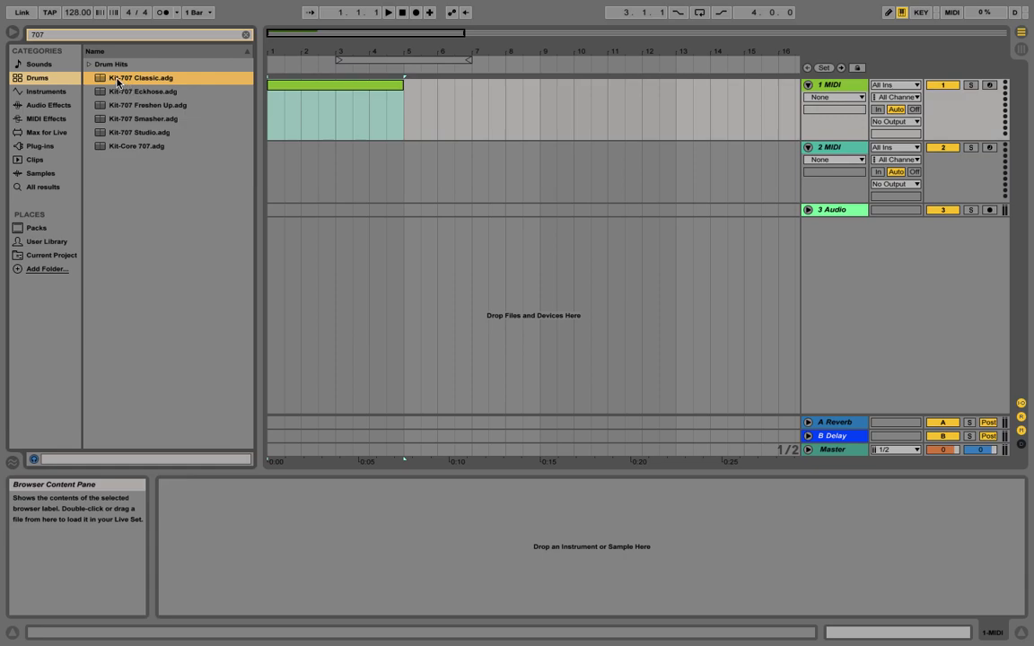
drag(117, 82, 326, 104)
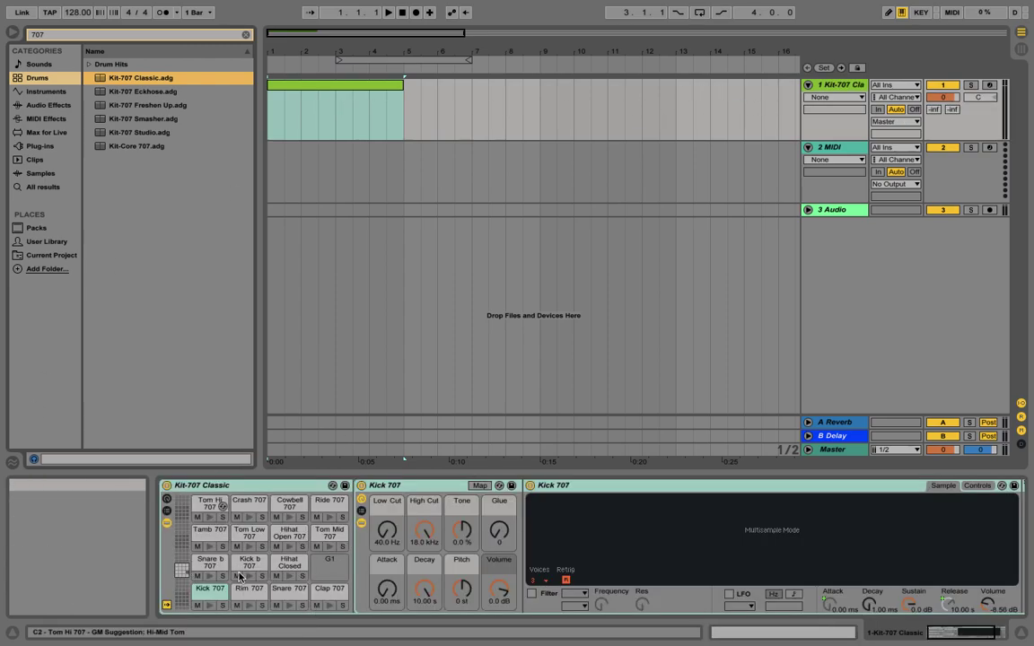
double_click(845, 86)
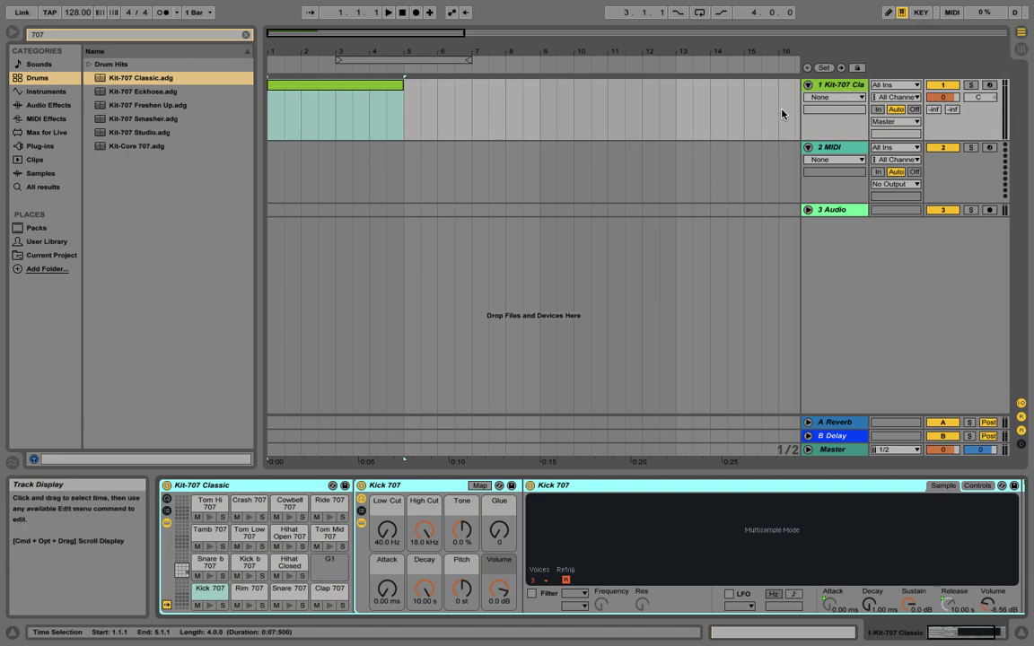
key(super+z)
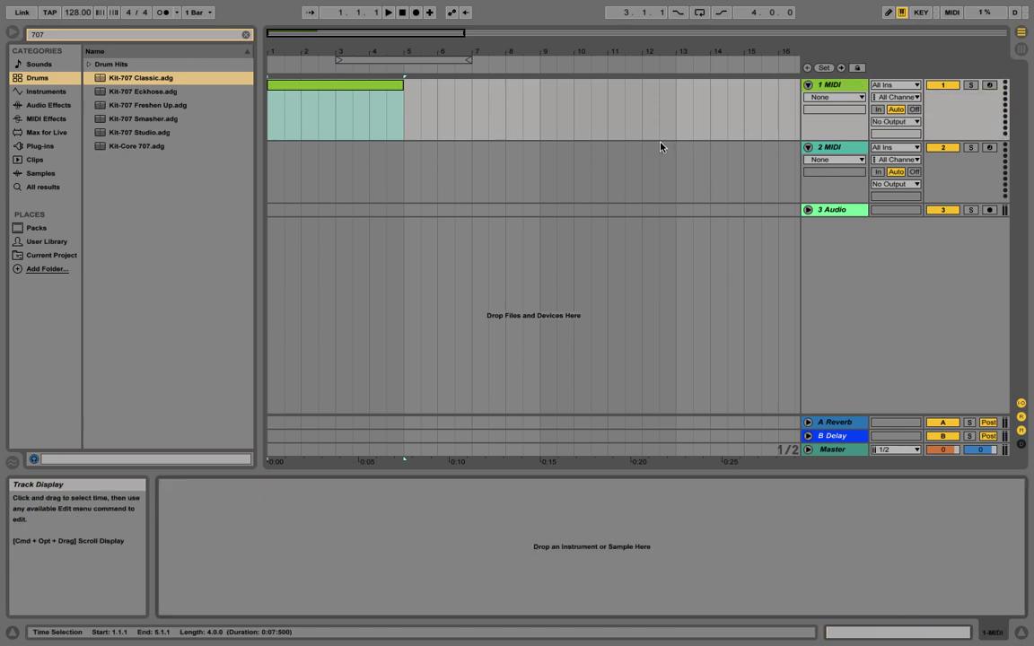
Step: Load the Kit-707 Classic.adg drum kit onto the 1 MIDI track
click(841, 87)
click(140, 80)
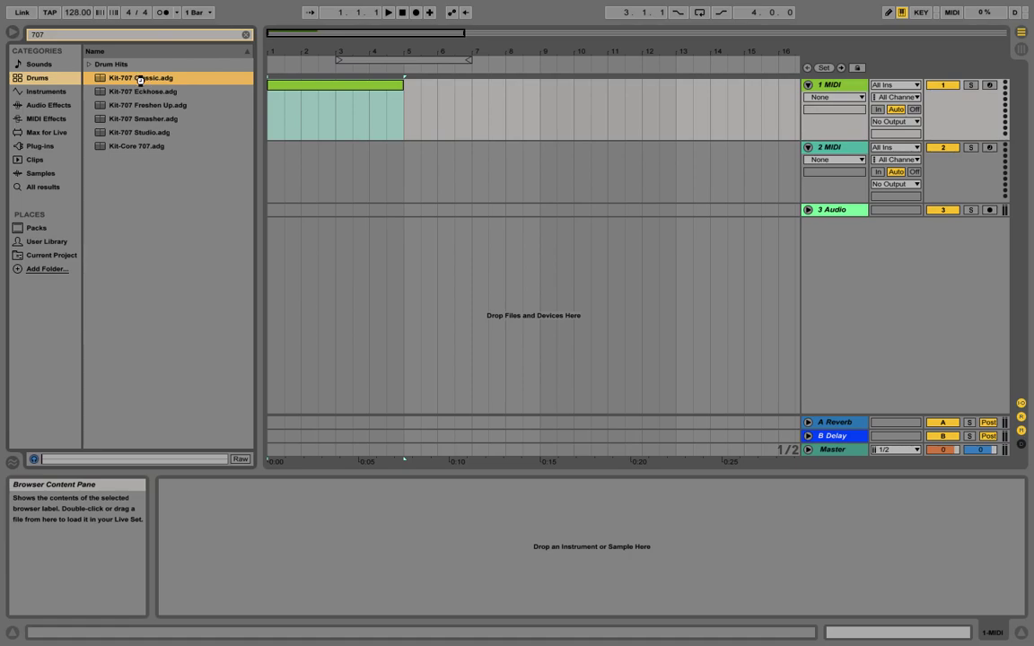
double_click(141, 84)
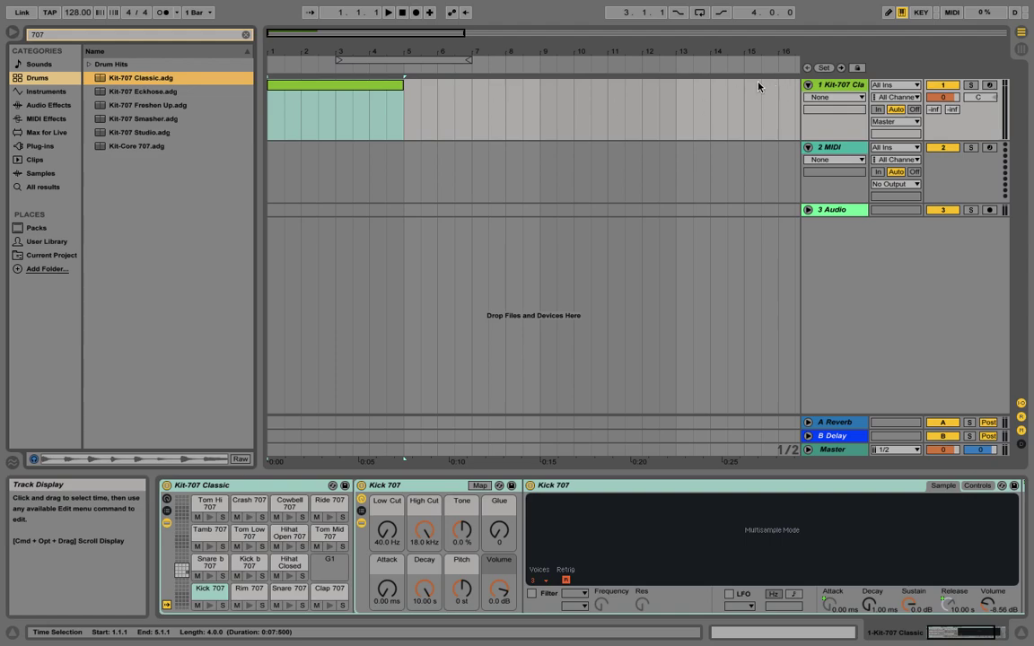
Step: Open the four-bar clip's note editor and enlarge it so that all rows of the drum kit fit
double_click(351, 91)
drag(529, 479, 524, 419)
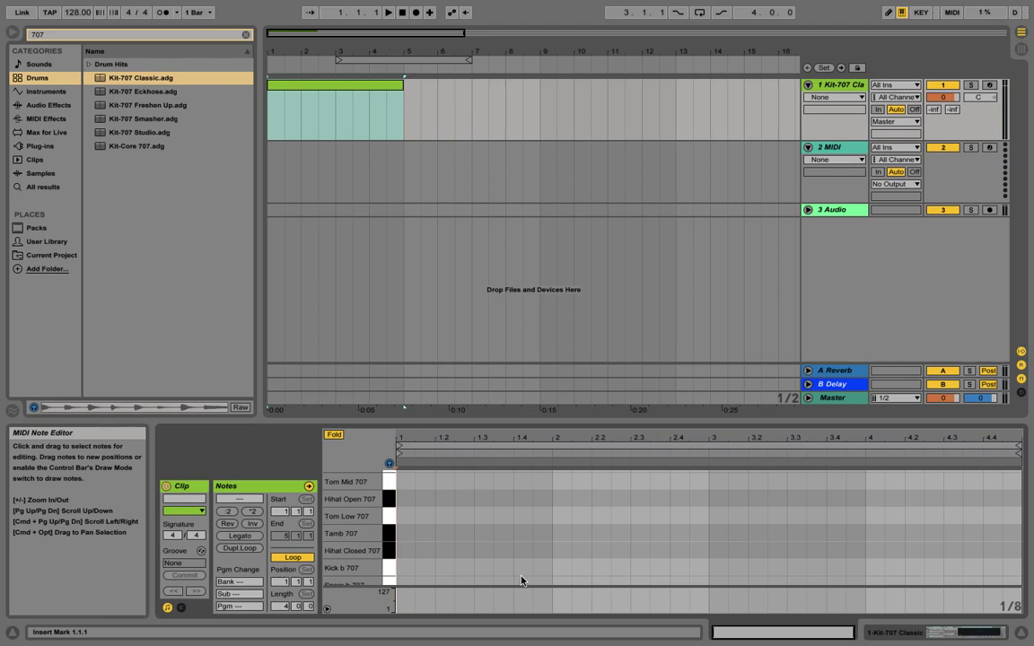
click(457, 537)
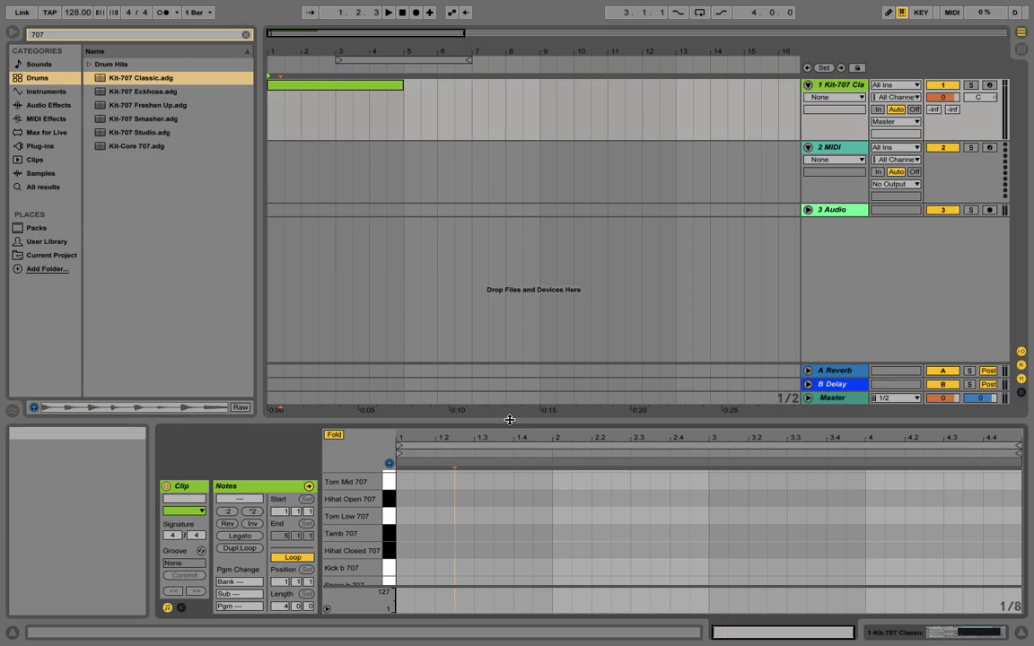
drag(509, 419, 491, 174)
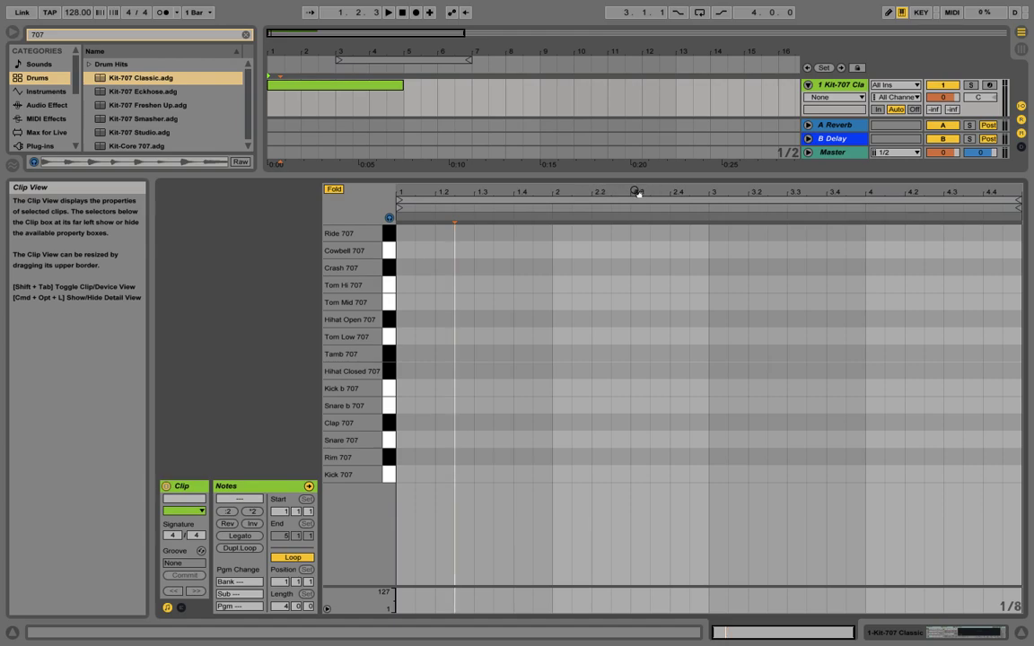
Step: Select the clip's first bar, from 1.1.1 to 2.1.1, in the note editor and clear the selection again
drag(648, 192, 644, 192)
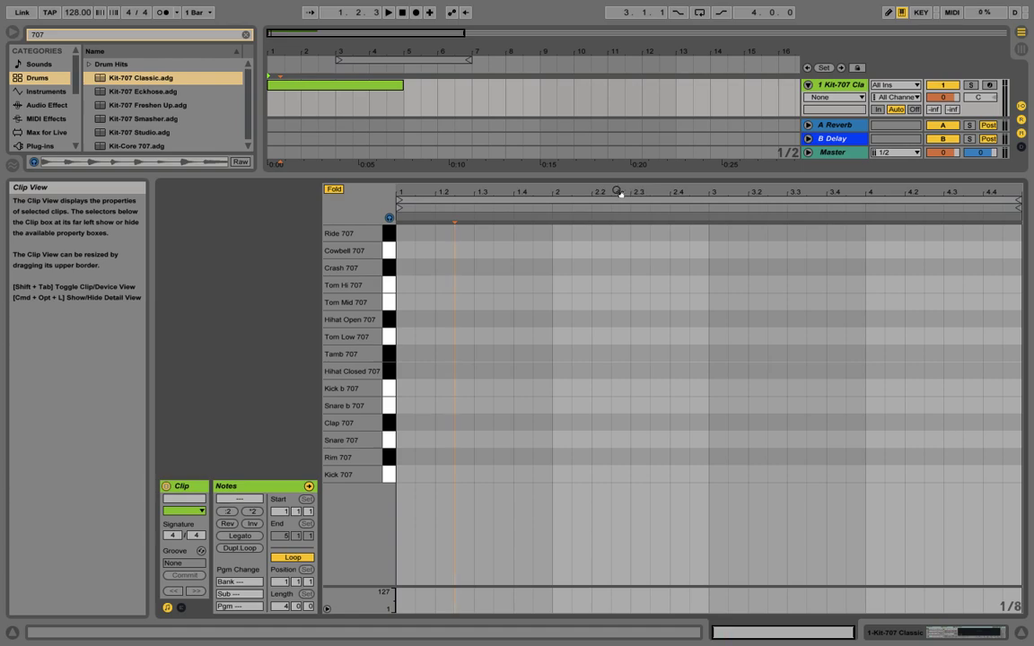
mouse_move(618, 192)
mouse_down()
mouse_move(618, 297)
mouse_move(618, 189)
mouse_up()
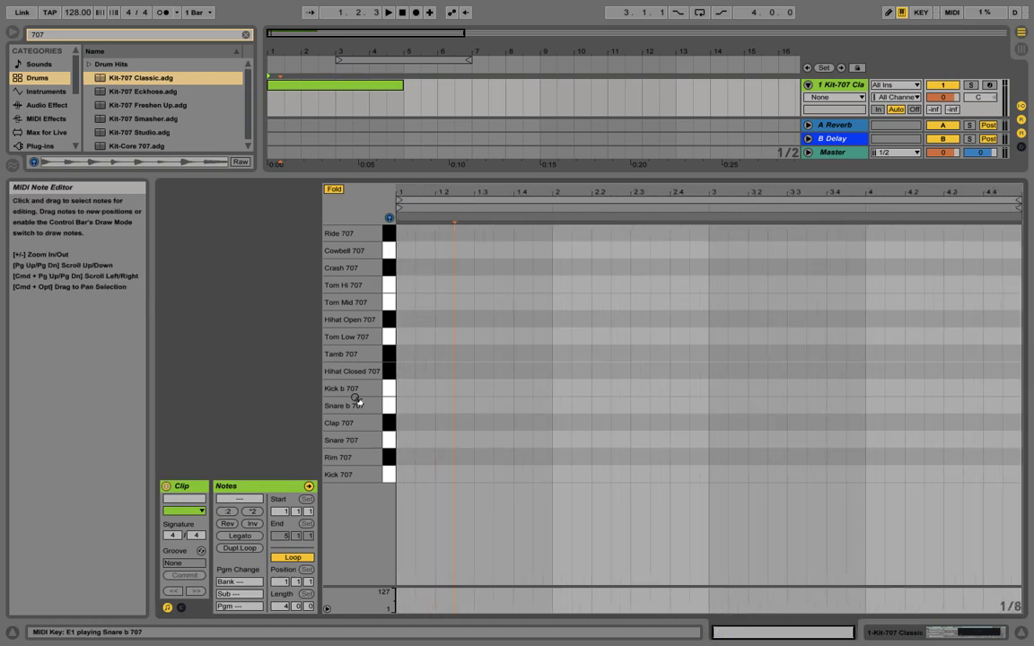
mouse_move(498, 192)
mouse_down()
mouse_move(498, 229)
mouse_move(499, 192)
mouse_up()
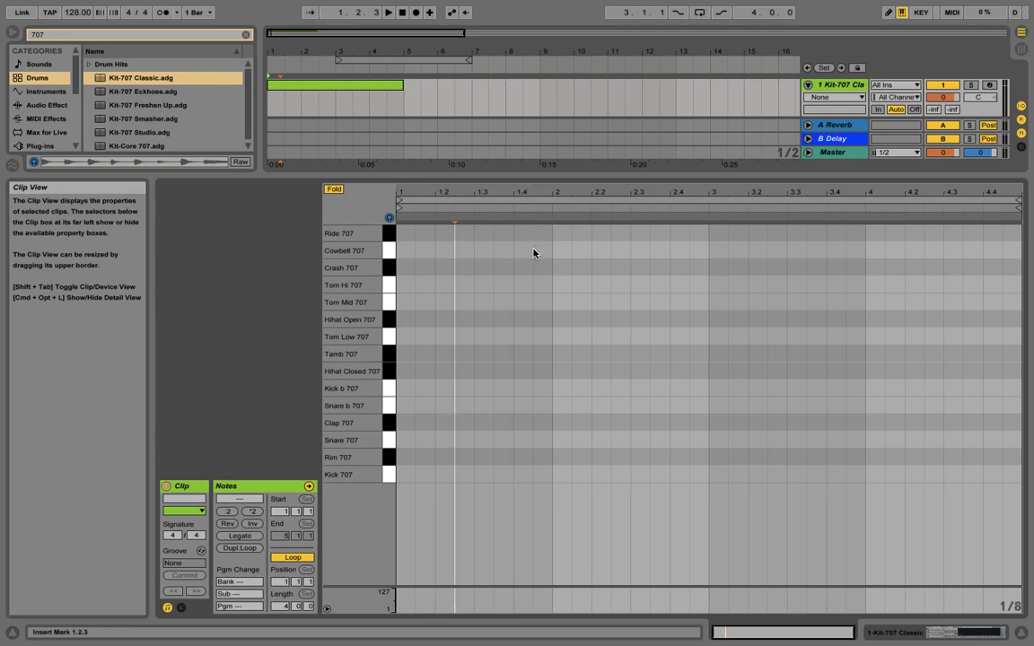
drag(545, 476, 343, 212)
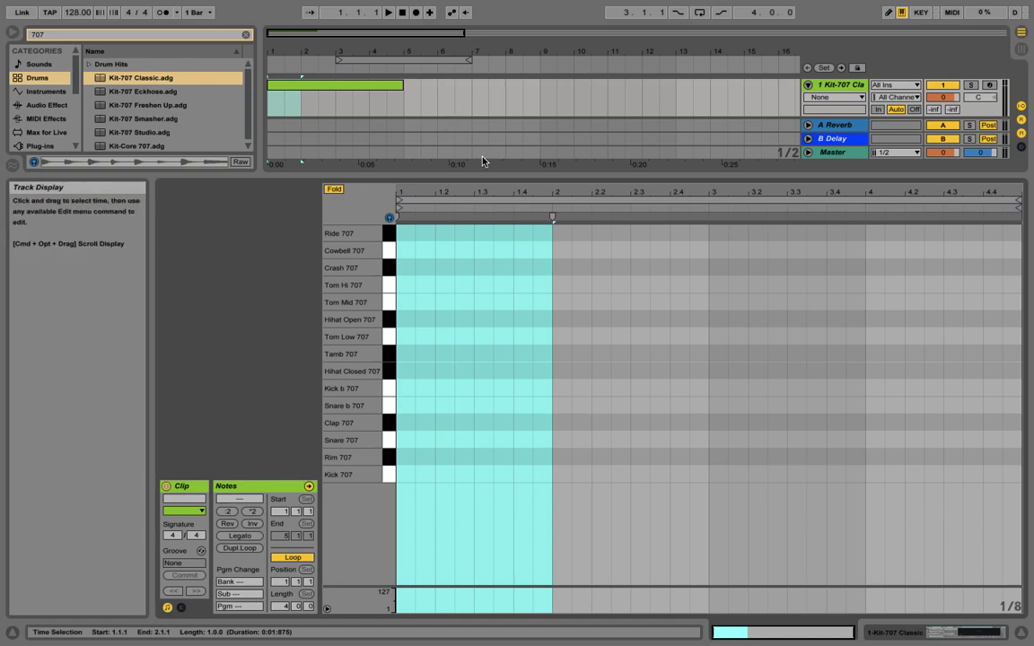
click(593, 305)
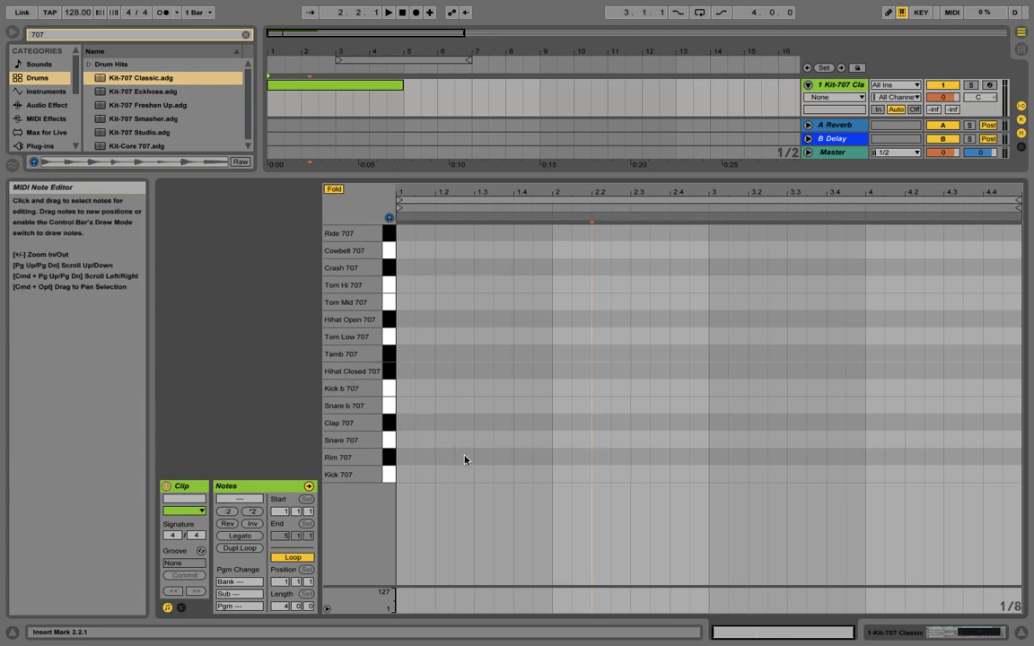
Step: Audition the kit's sounds one after another, from Kick 707 up to Cowbell 707, with note preview on
click(389, 218)
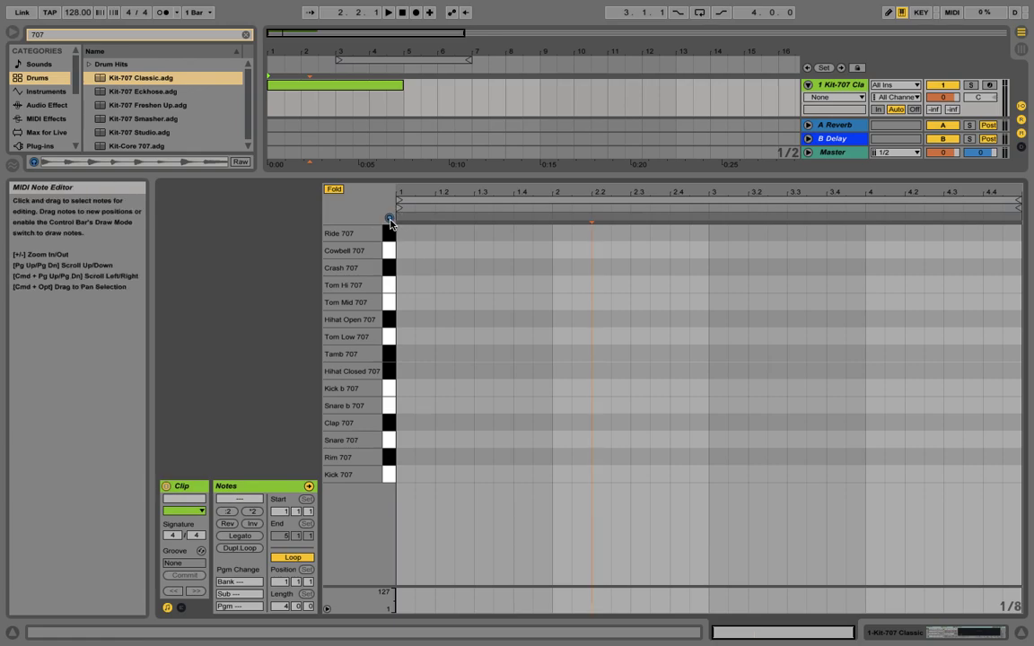
click(387, 474)
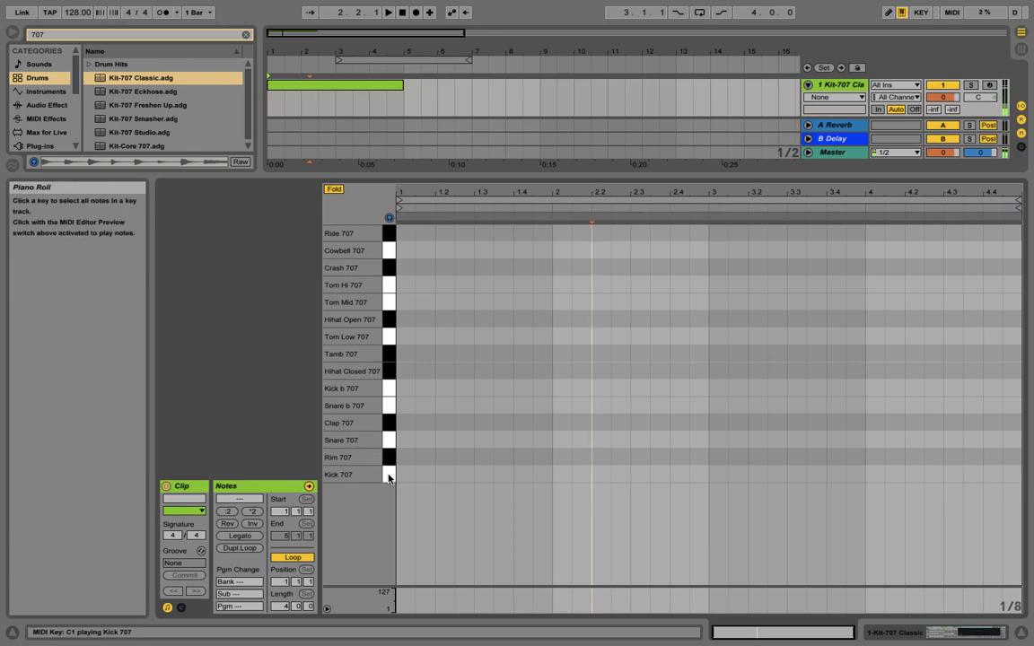
click(389, 458)
click(392, 440)
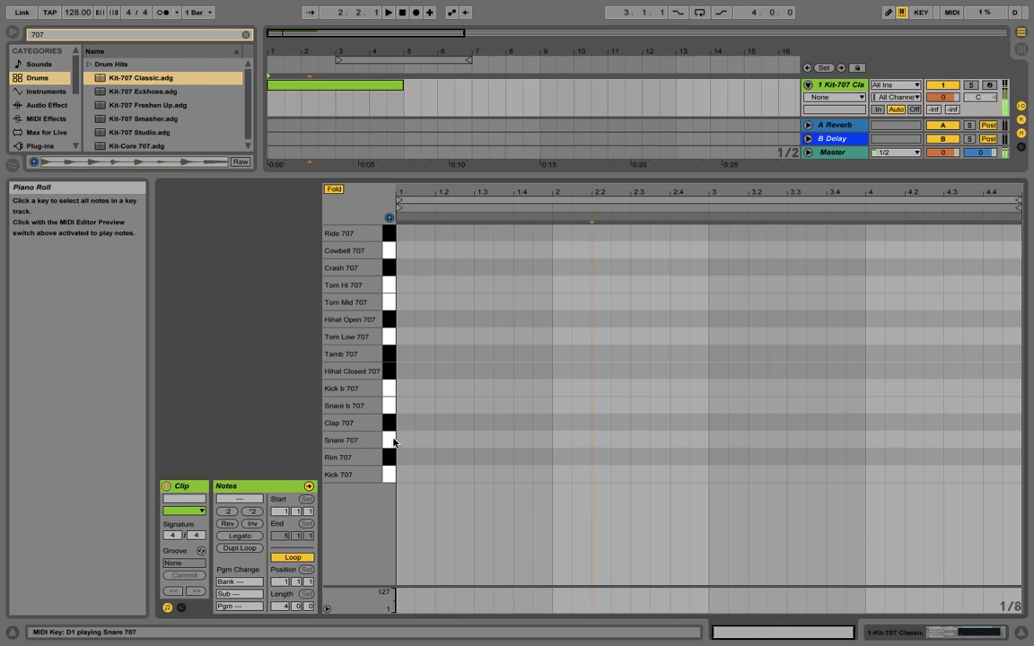
click(388, 403)
click(388, 391)
click(389, 370)
click(389, 353)
click(390, 337)
click(392, 320)
click(392, 303)
click(392, 286)
click(393, 268)
click(392, 250)
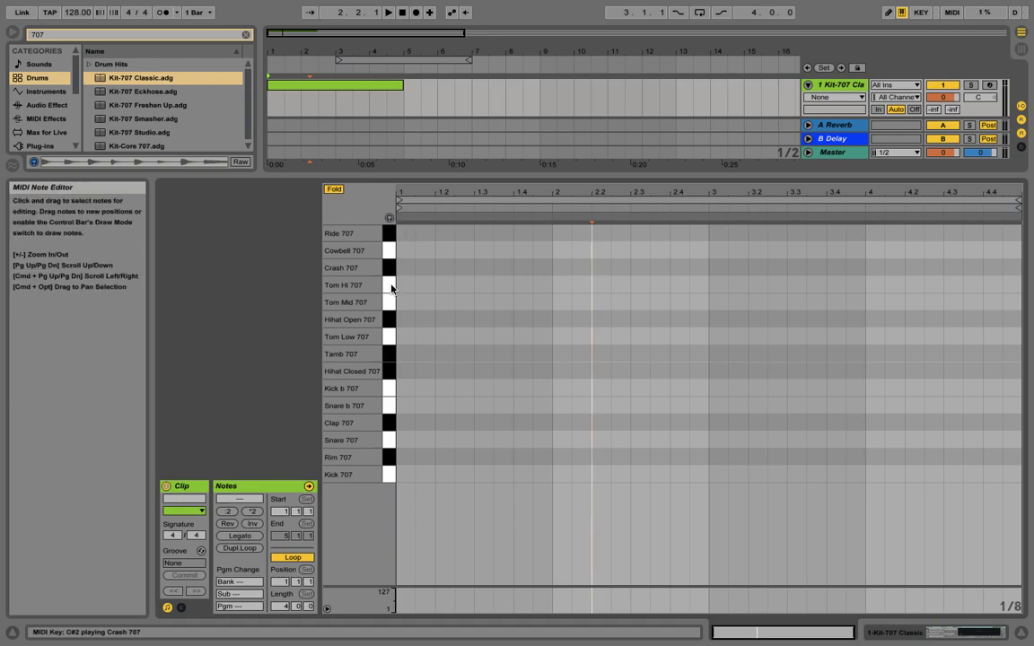
Step: Try various drum keys with note preview off, and turn preview back on to audition Rim 707, Snare 707 and Clap 707
click(392, 412)
click(392, 465)
click(397, 441)
click(392, 370)
click(394, 286)
click(395, 253)
click(392, 270)
click(390, 218)
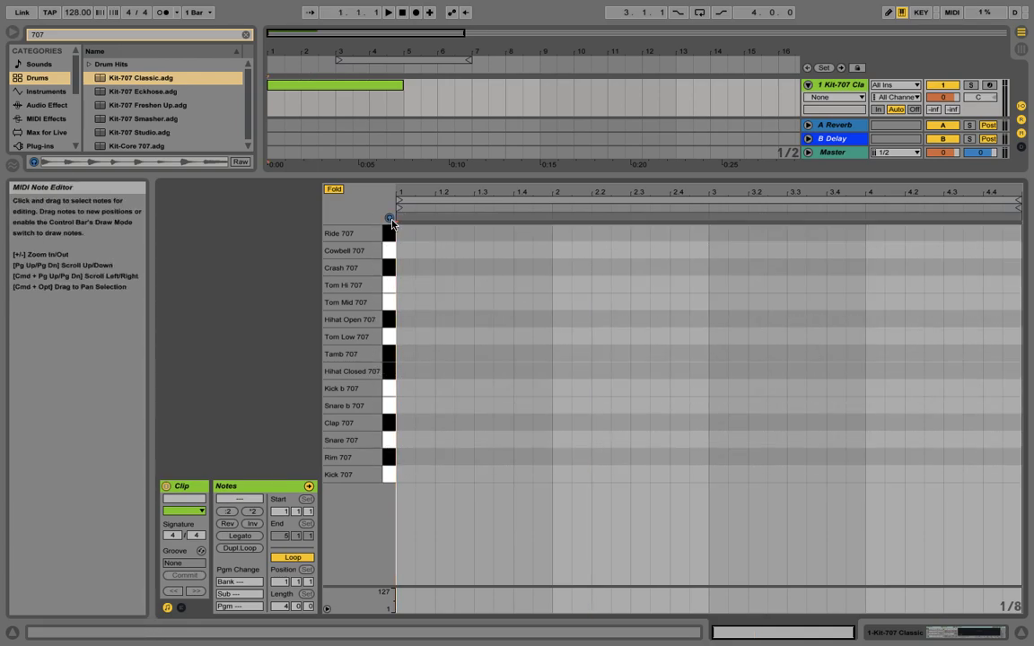
click(388, 457)
click(387, 439)
click(387, 419)
Step: Add four one-beat Kick 707 notes to bar 1, one on every beat from 1.1.1 to 2.1.1
drag(433, 193, 433, 241)
drag(487, 215, 475, 192)
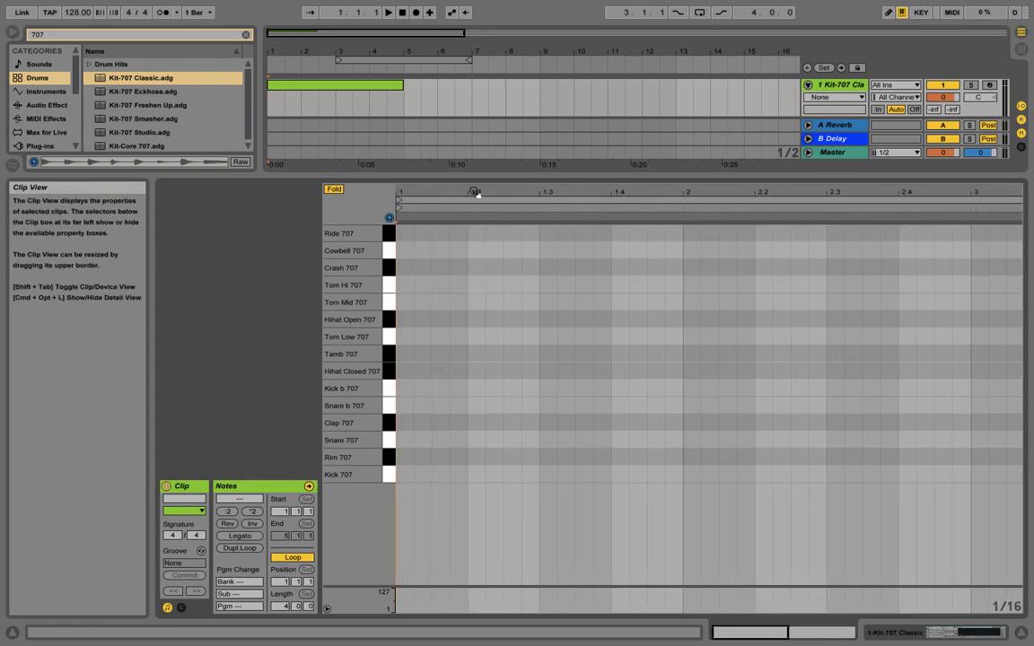
double_click(408, 475)
drag(410, 475, 473, 473)
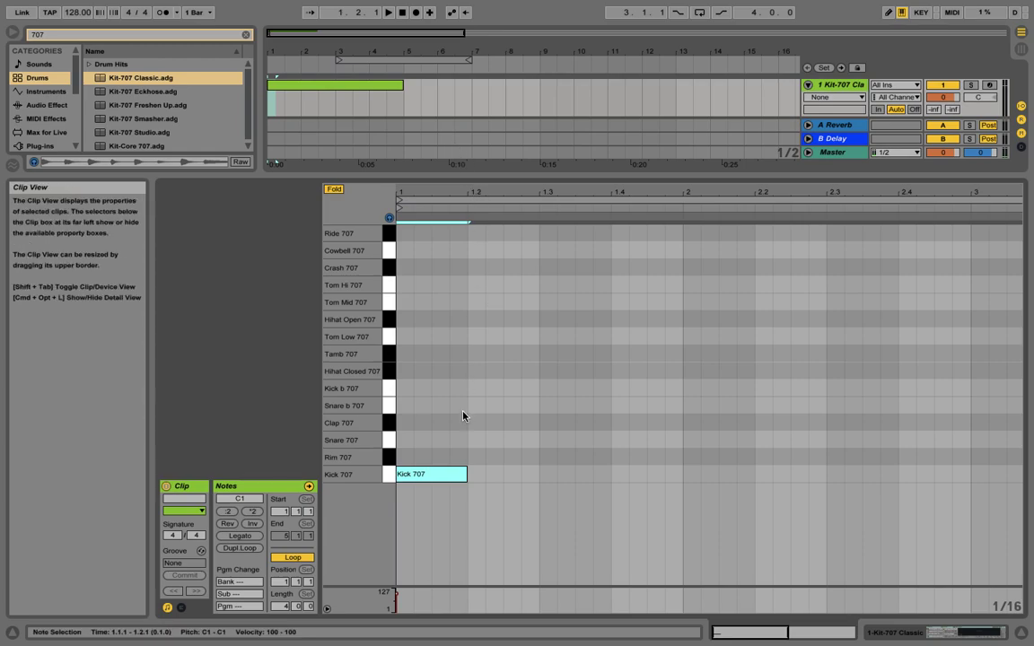
double_click(480, 474)
drag(505, 470, 536, 471)
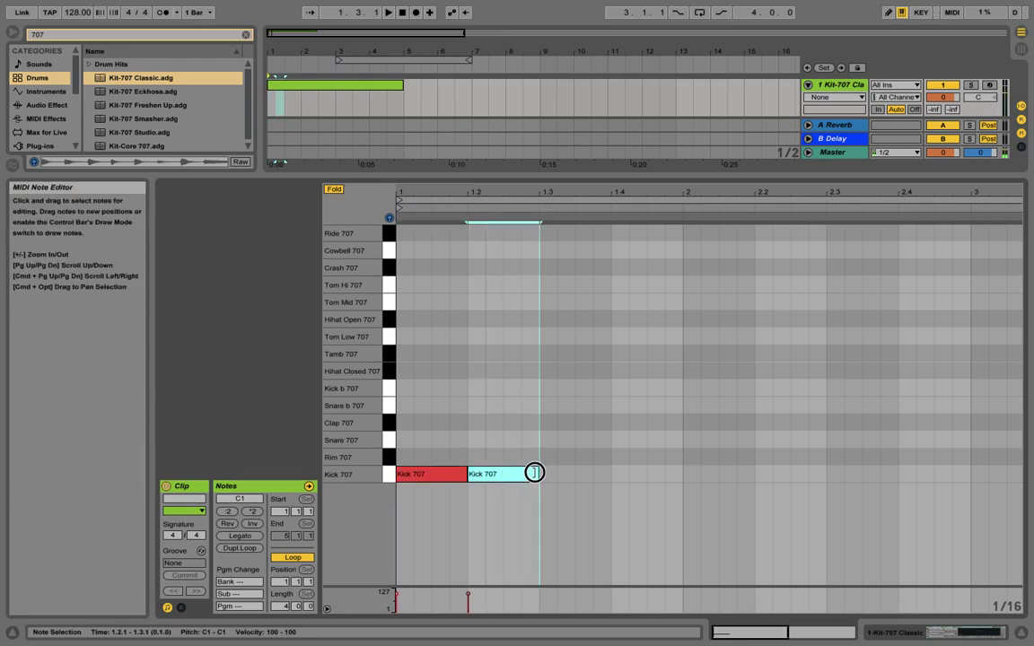
double_click(547, 474)
drag(555, 474, 681, 477)
double_click(618, 473)
Step: Add four one-beat Kick 707 notes to bar 2, one on every beat up to 3.1.1
drag(554, 196, 489, 184)
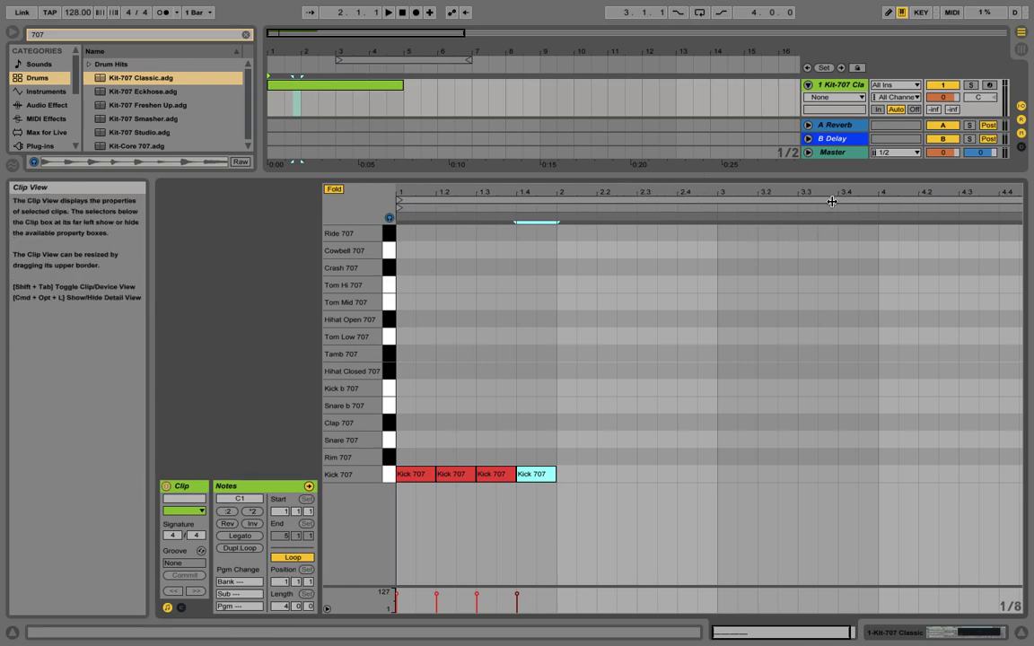
double_click(566, 477)
drag(594, 475, 717, 474)
double_click(609, 476)
double_click(651, 475)
double_click(682, 474)
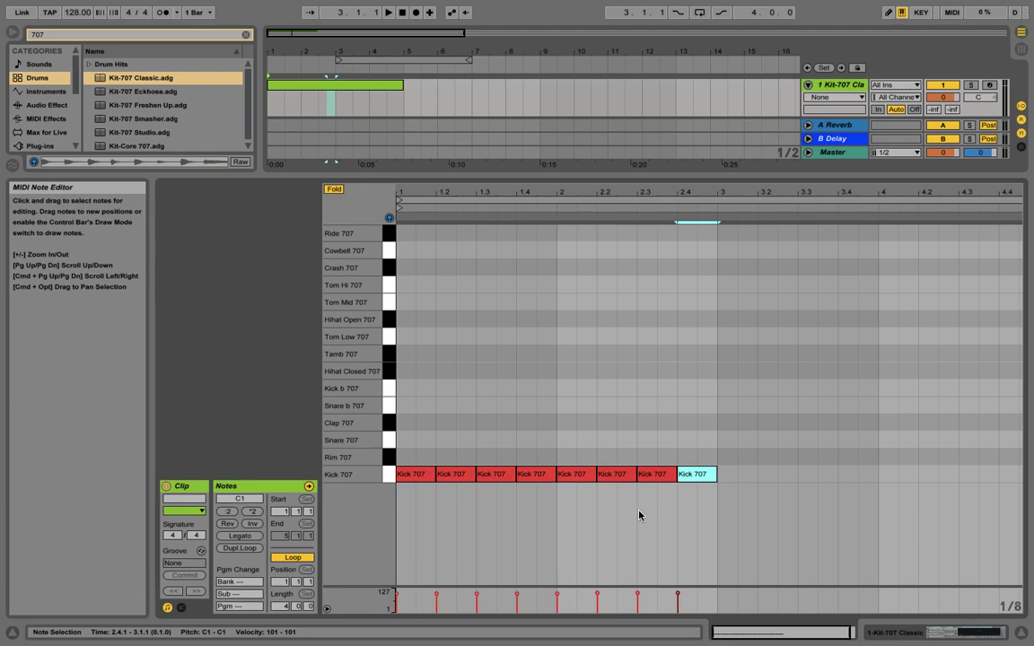
Step: Duplicate the eight Kick 707 notes of bars 1 and 2 into bars 3 and 4
click(717, 432)
drag(717, 429, 387, 518)
right_click(694, 469)
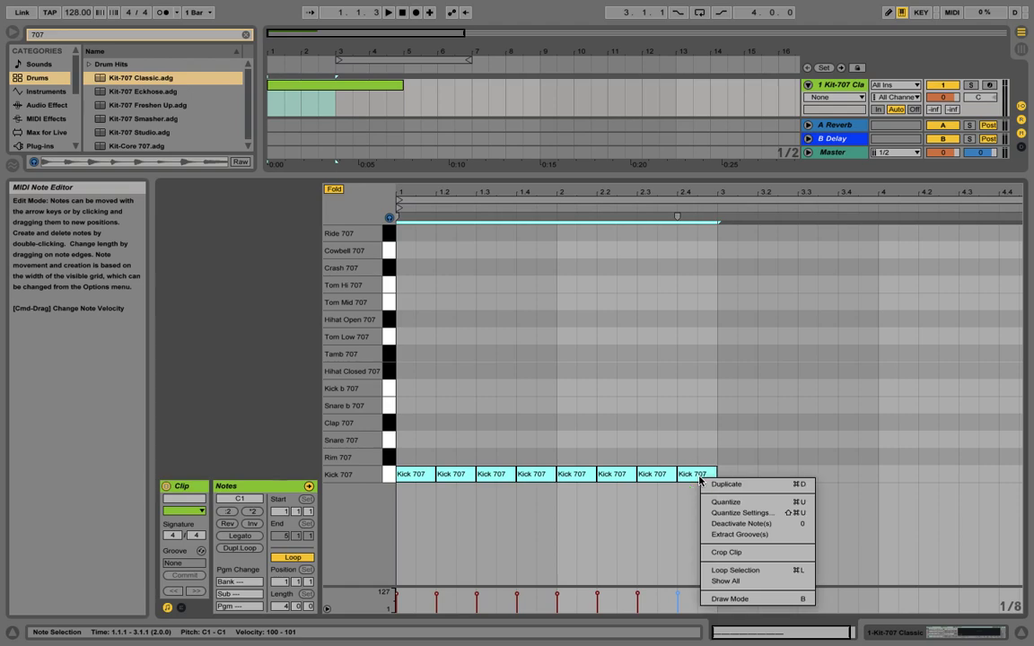
click(724, 485)
drag(657, 197, 657, 194)
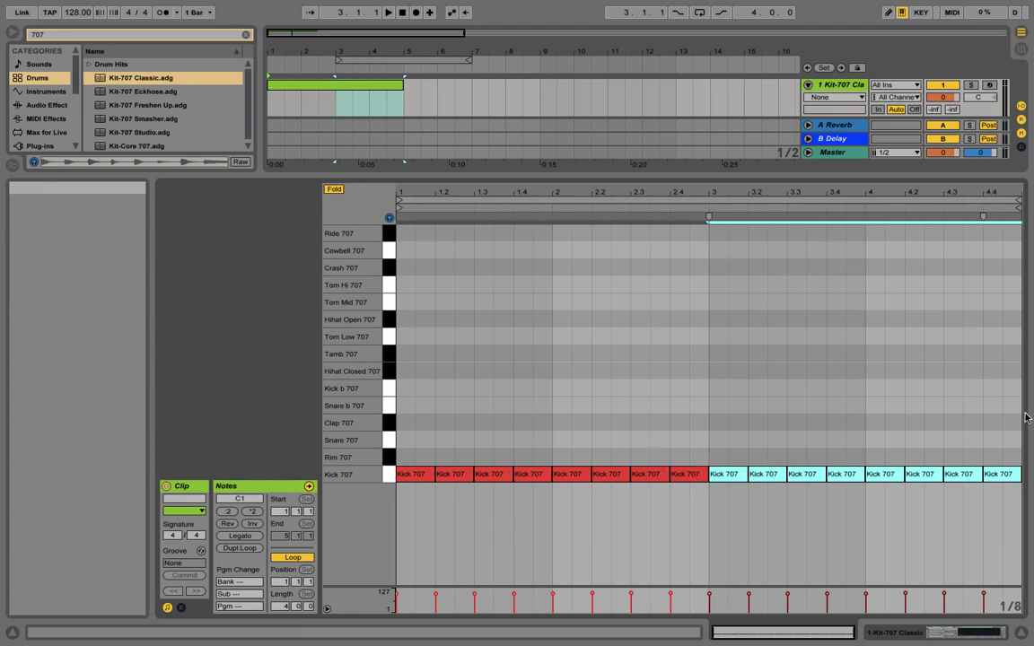
Step: Undo the last kick duplication and duplicate the eight Kick 707 notes of bars 1 and 2 into bars 3 and 4 again
key(super+z)
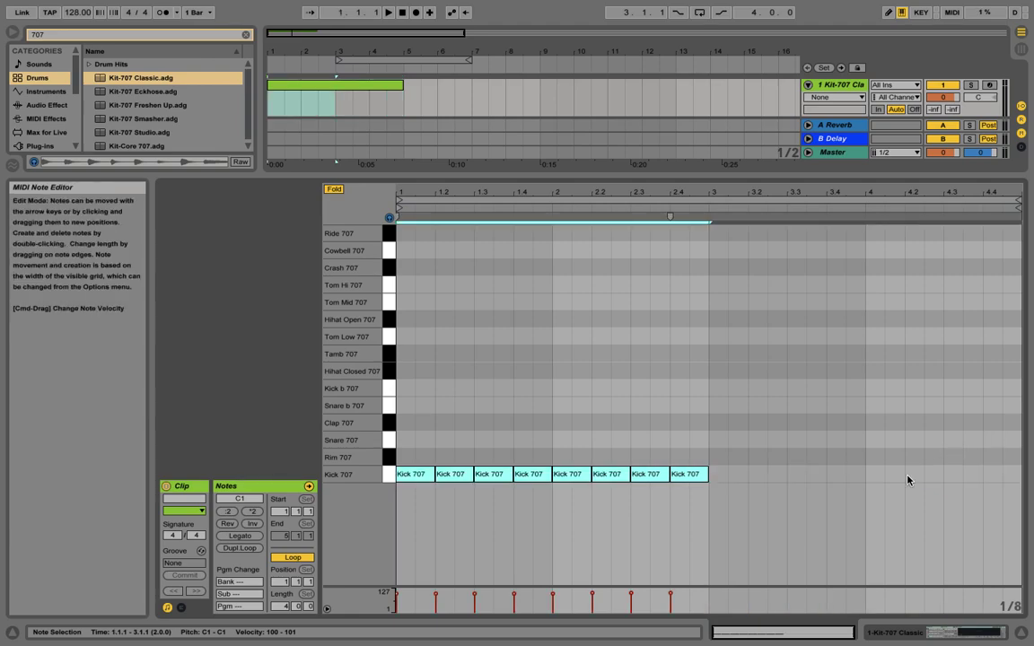
drag(706, 450, 357, 513)
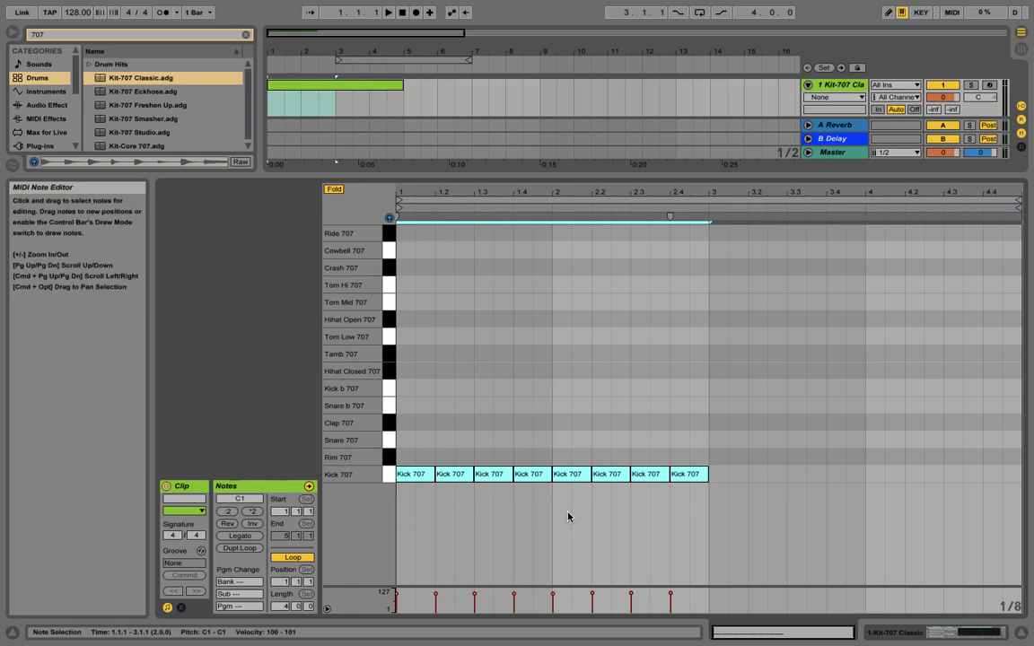
key(super+d)
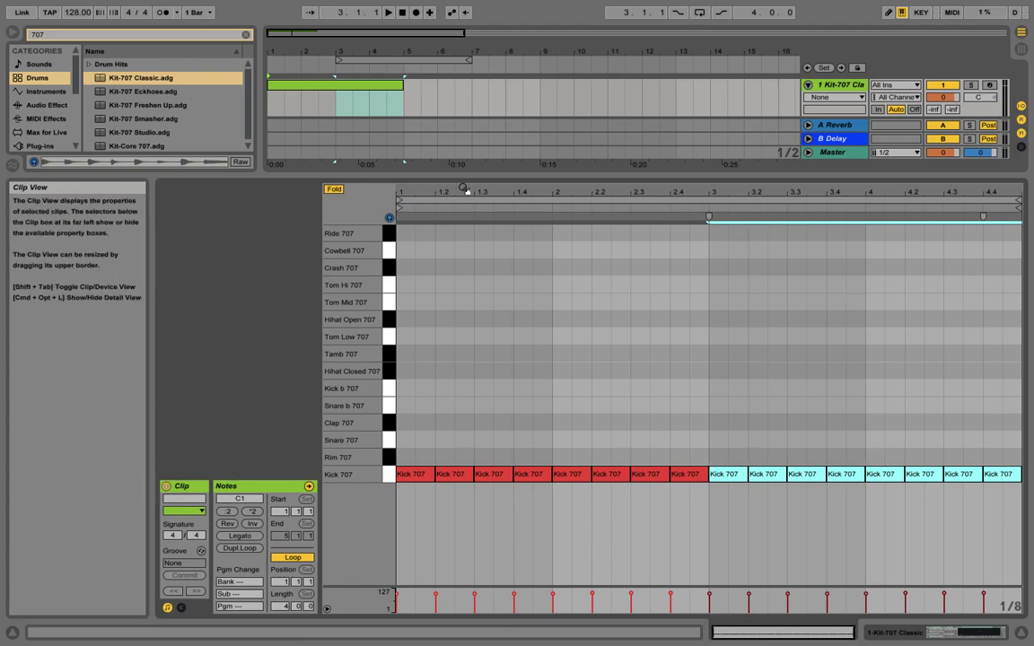
Step: Select the four-bar drum clip in the arrangement and play it back from the start
click(359, 84)
click(388, 12)
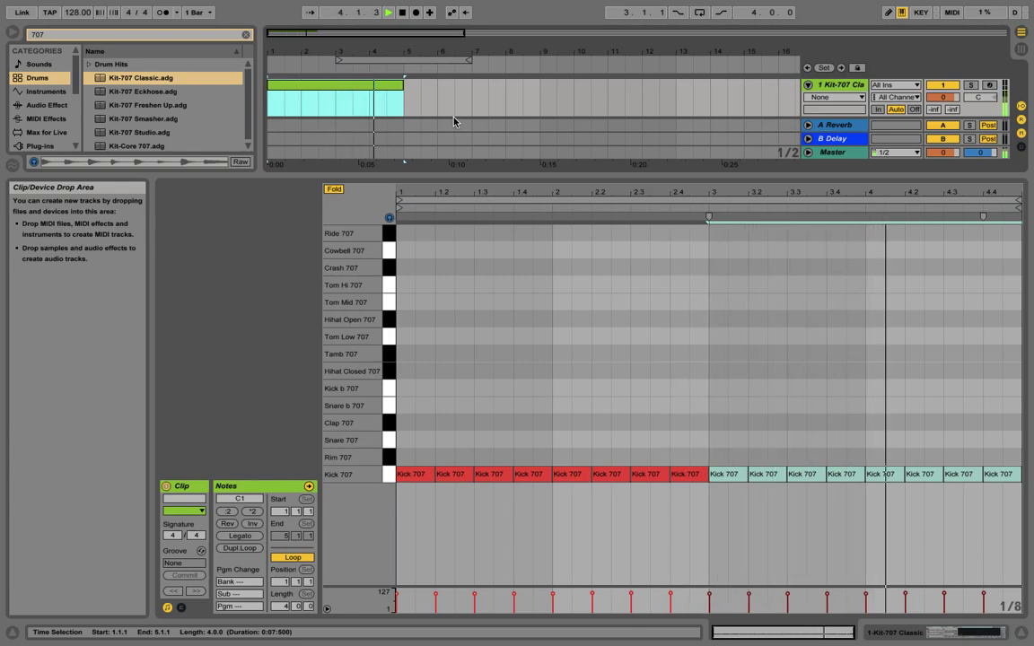
key(space)
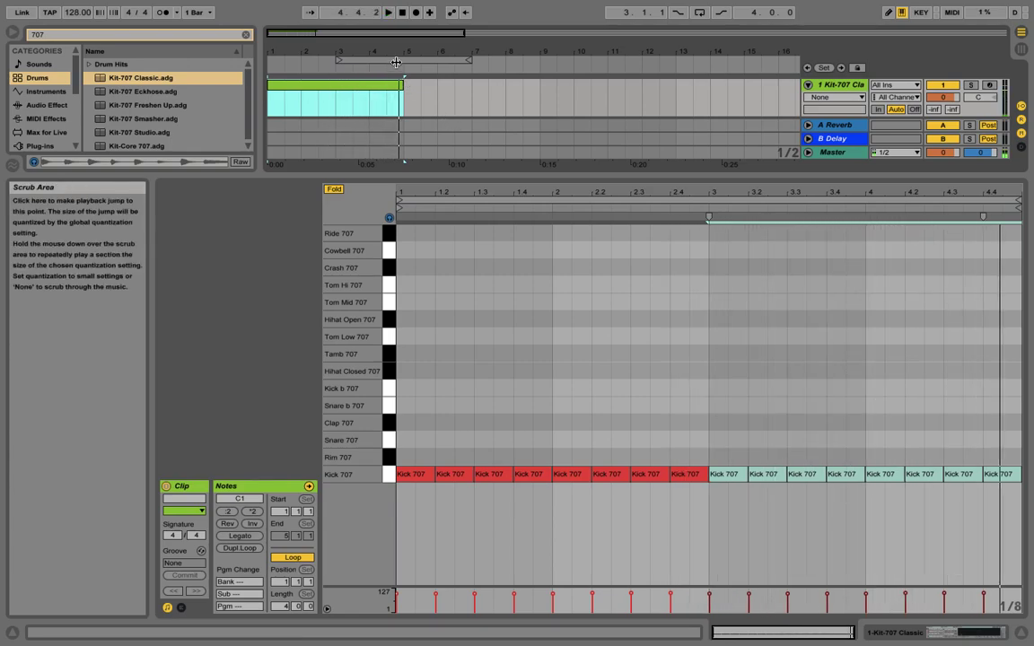
Step: Set the arrangement loop to start at 1.1.1 with a length of four bars, enable looping and play back the kick pattern
drag(461, 61, 340, 60)
click(699, 13)
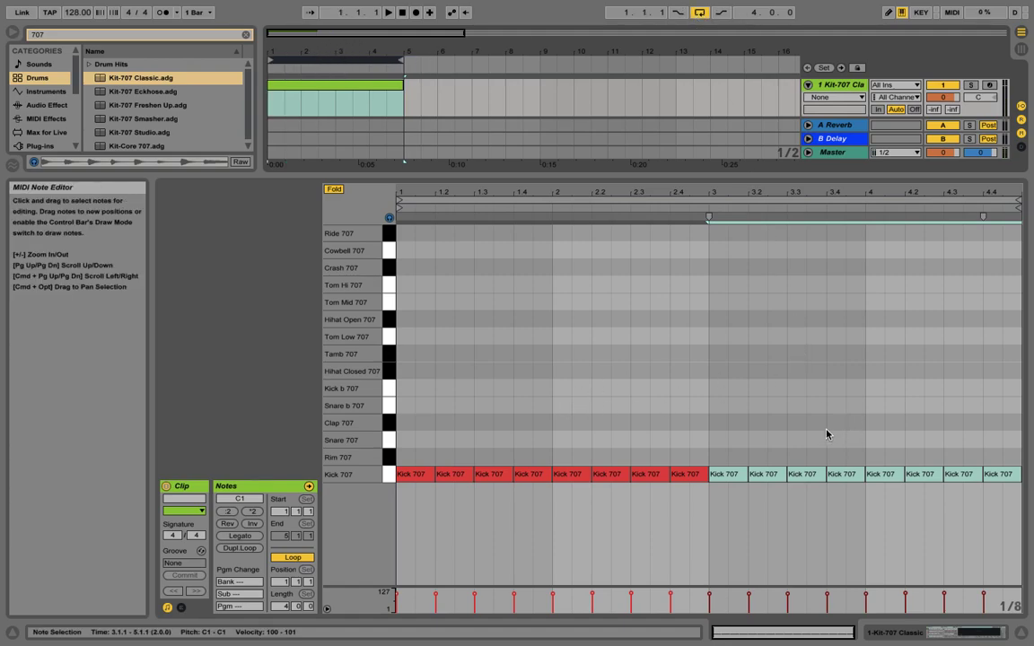
key(space)
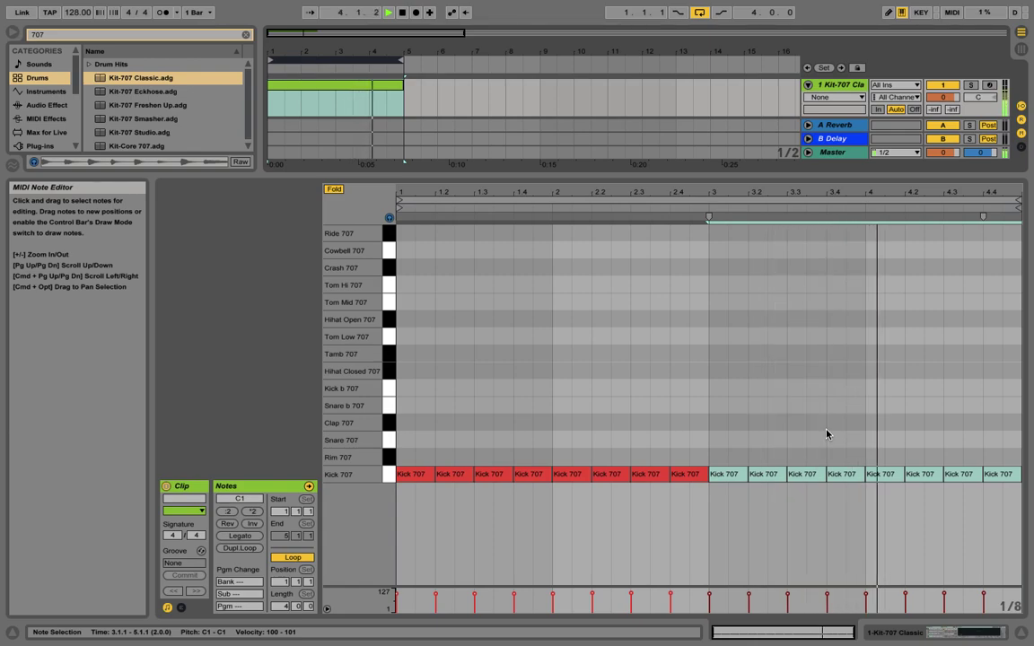
key(space)
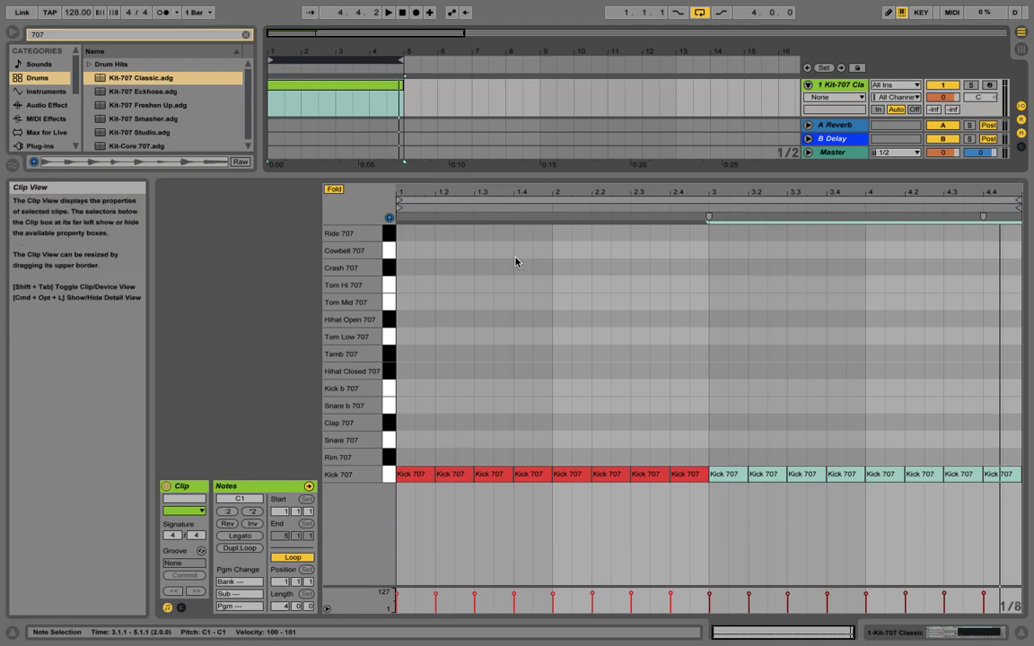
Step: Add one-beat Snare 707 notes on beats 2 and 4 of bar 1 and duplicate them into bars 2, 3 and 4
double_click(445, 441)
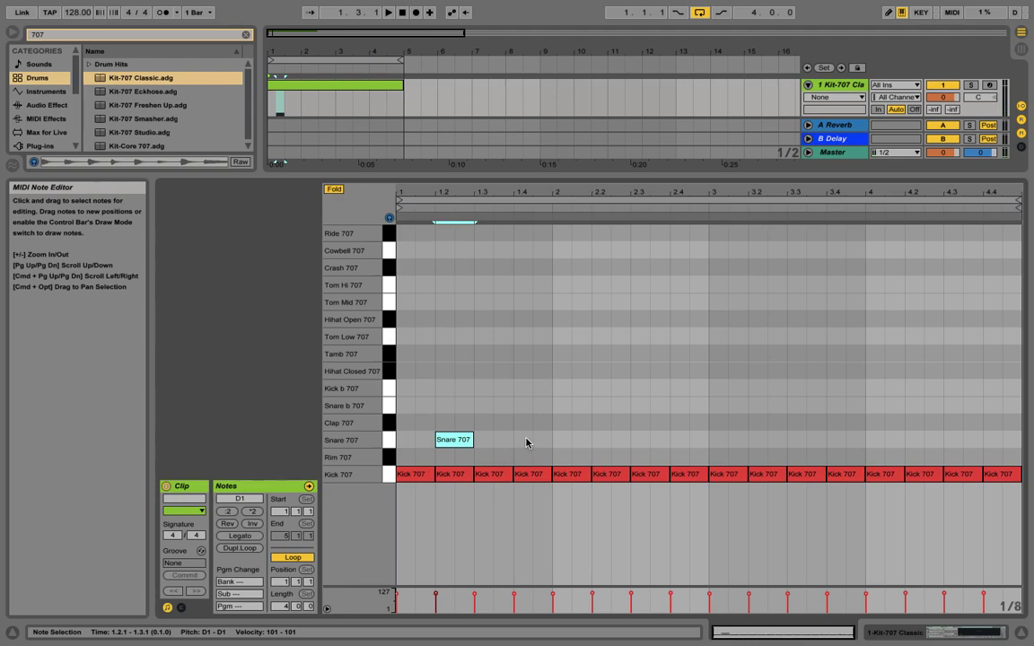
drag(453, 440, 532, 440)
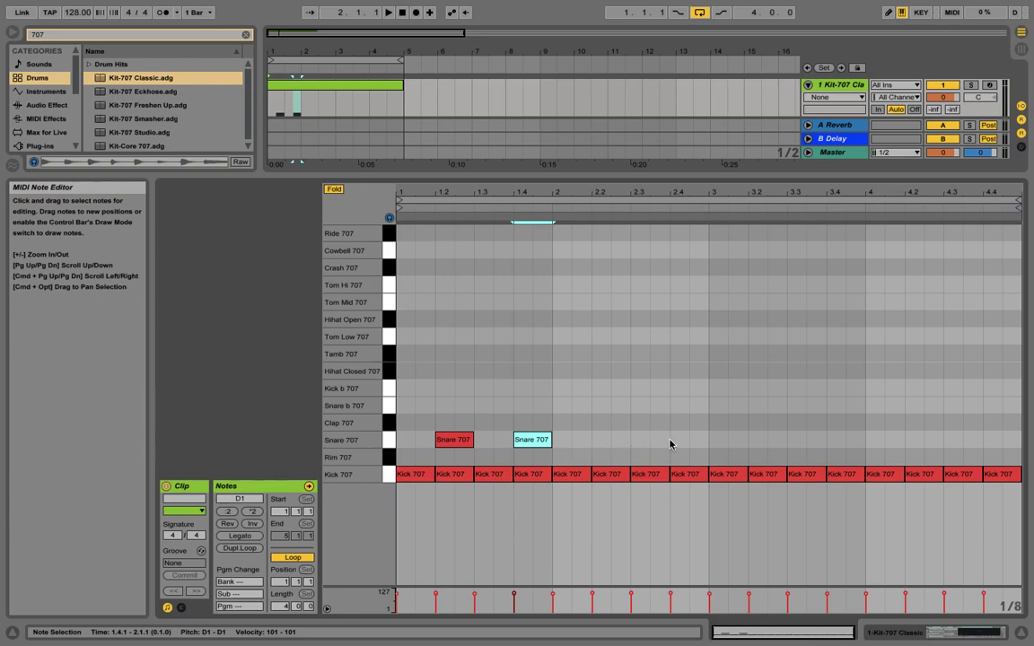
drag(546, 411, 389, 458)
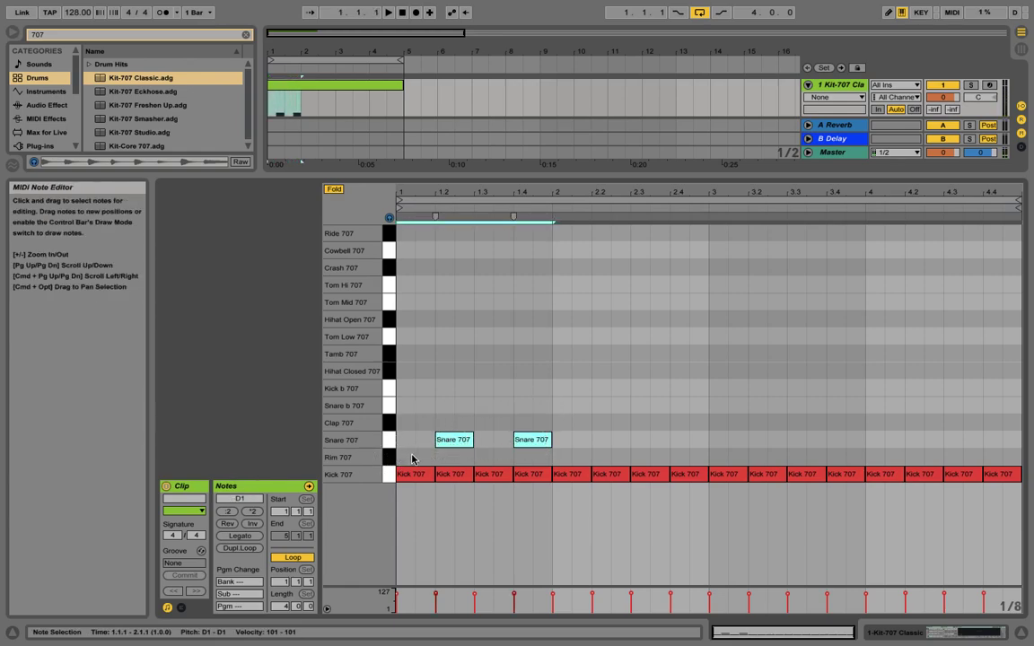
key(super+d)
key(super+d)
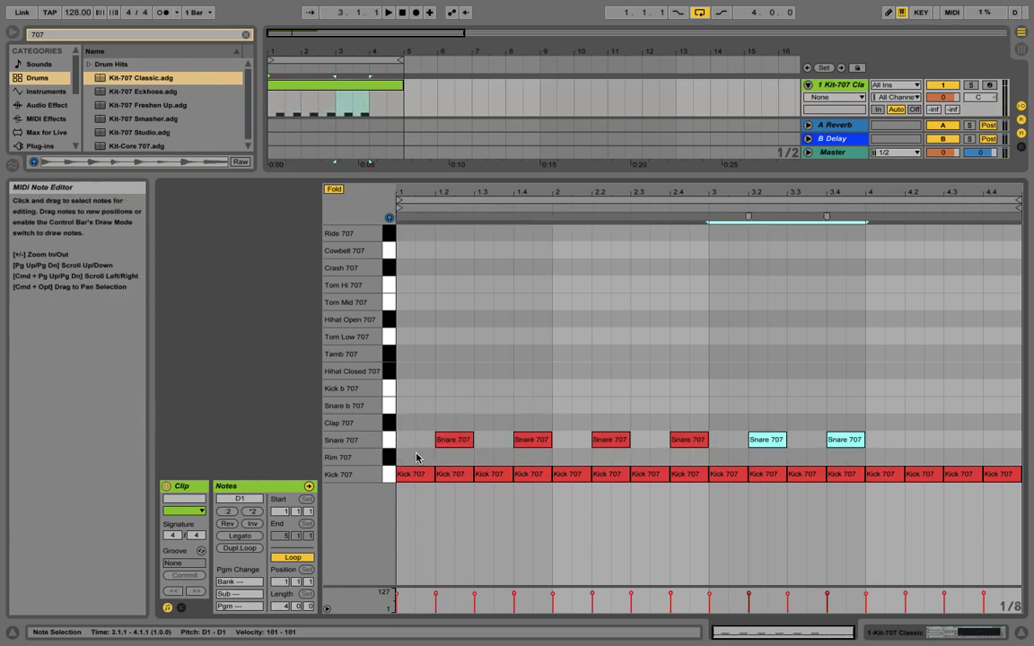
key(super+d)
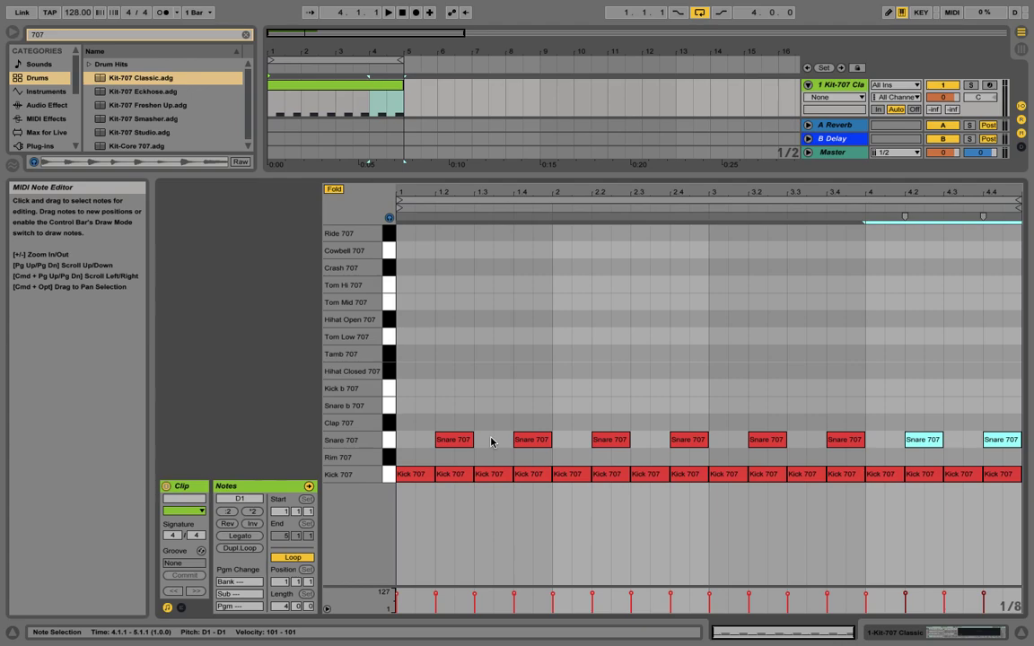
Step: Play back the combined kick and snare pattern over all four bars
key(space)
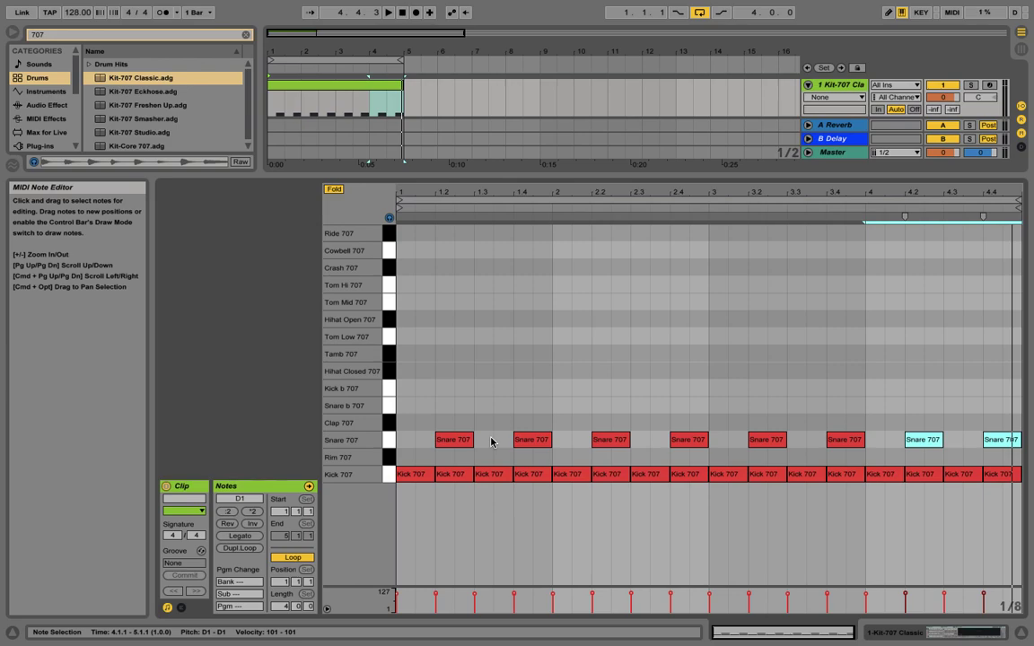
key(space)
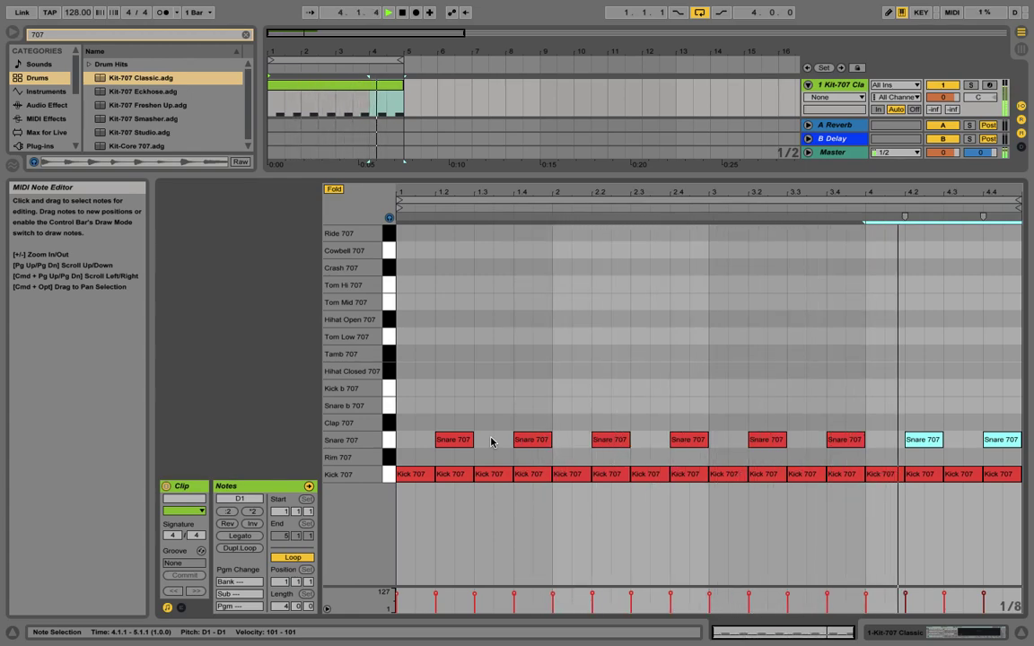
key(space)
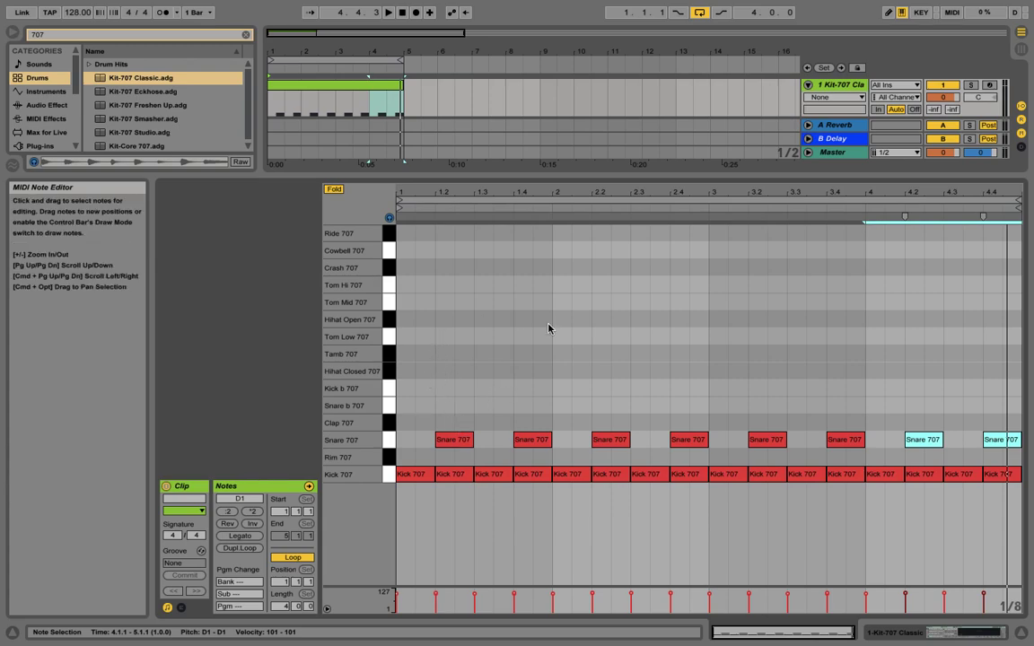
Step: Try eighth-note Hihat Closed 707 notes on beat 3 of every bar and delete them again
double_click(482, 372)
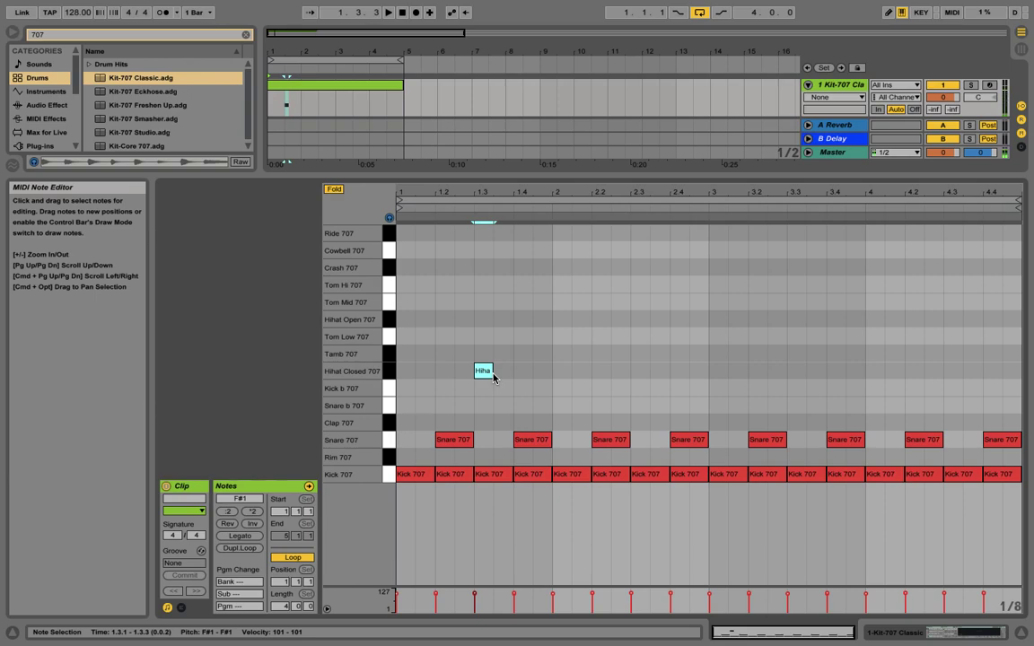
double_click(635, 373)
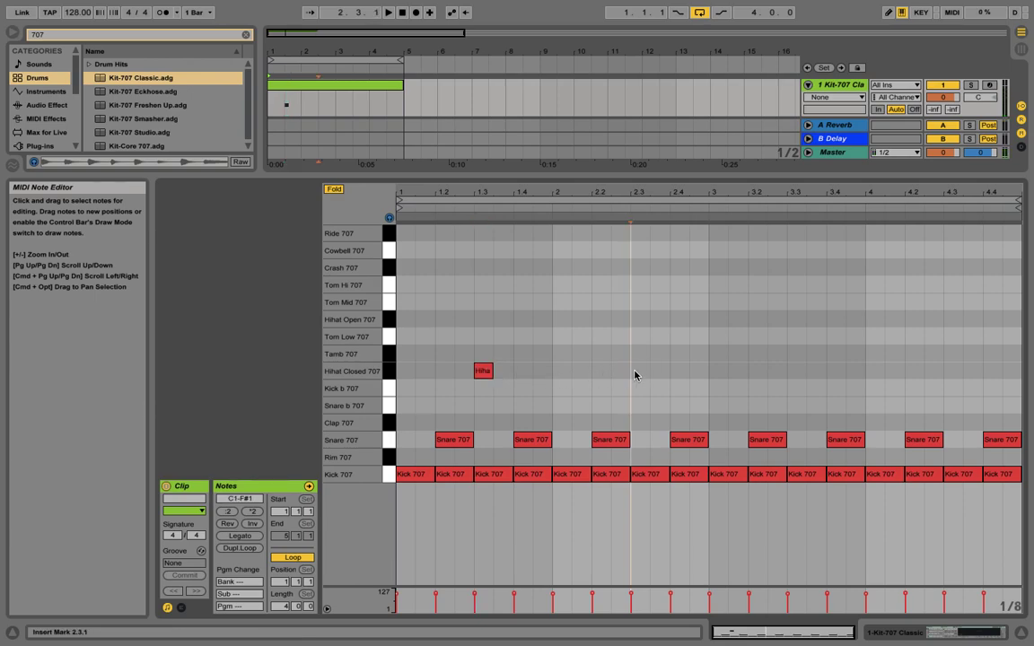
double_click(795, 371)
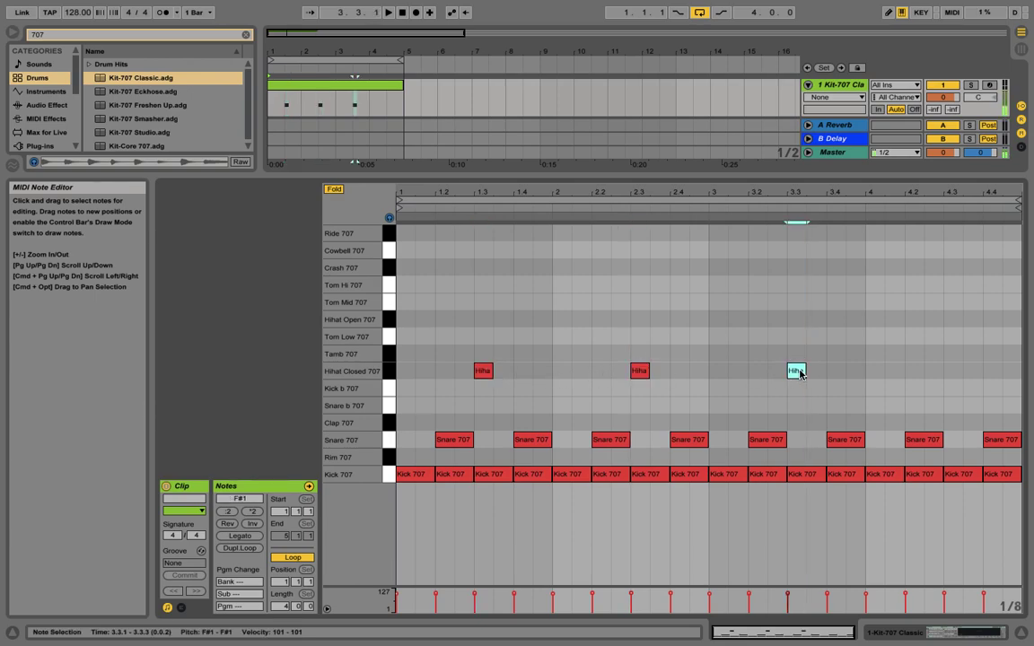
double_click(952, 372)
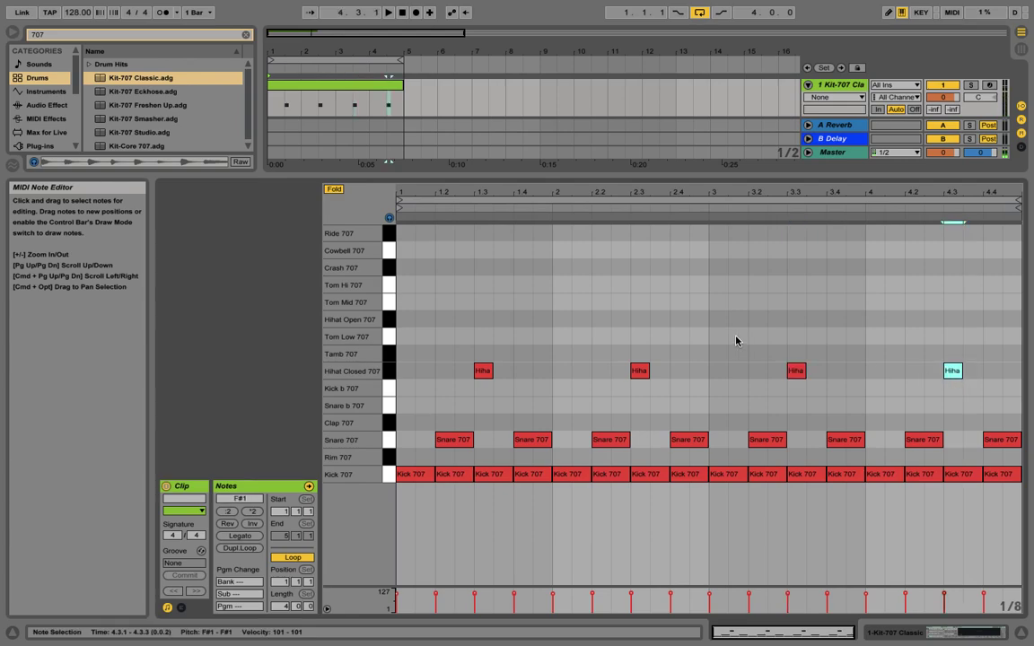
key(space)
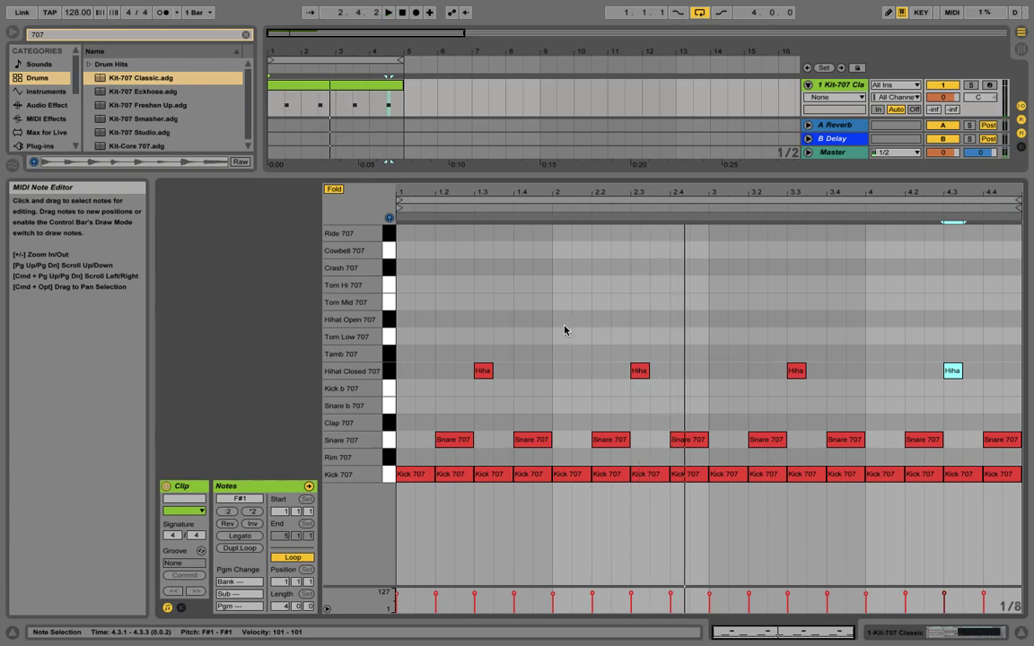
drag(406, 329, 969, 373)
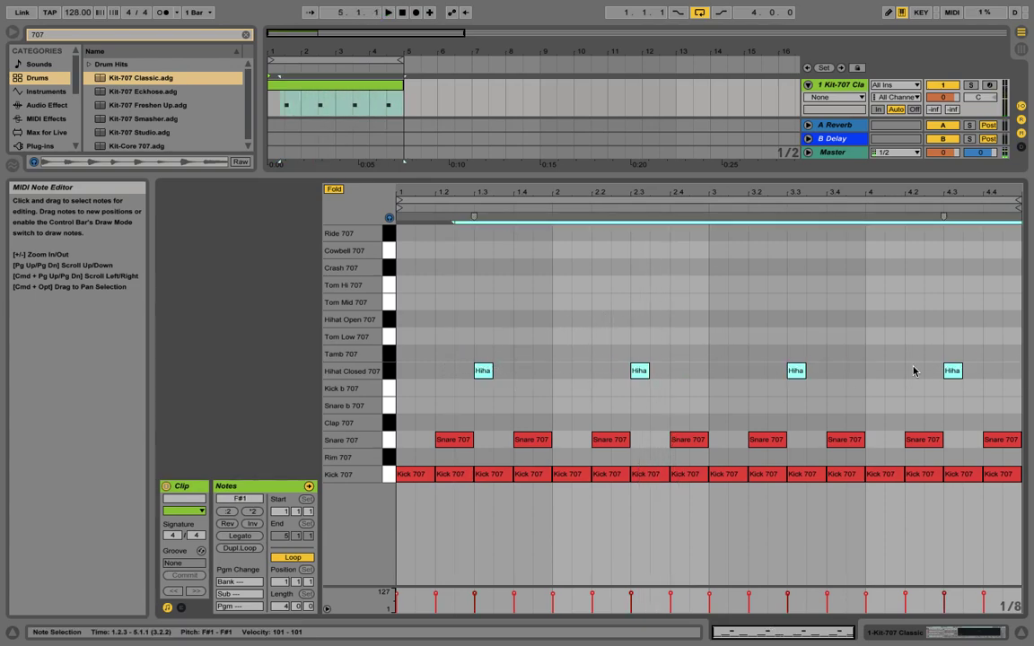
key(Delete)
Step: Add 1/32 Hihat Closed 707 notes on the four off-beats of bar 1, at 1.1.3, 1.2.3, 1.3.3 and 1.4.3
drag(448, 194, 595, 315)
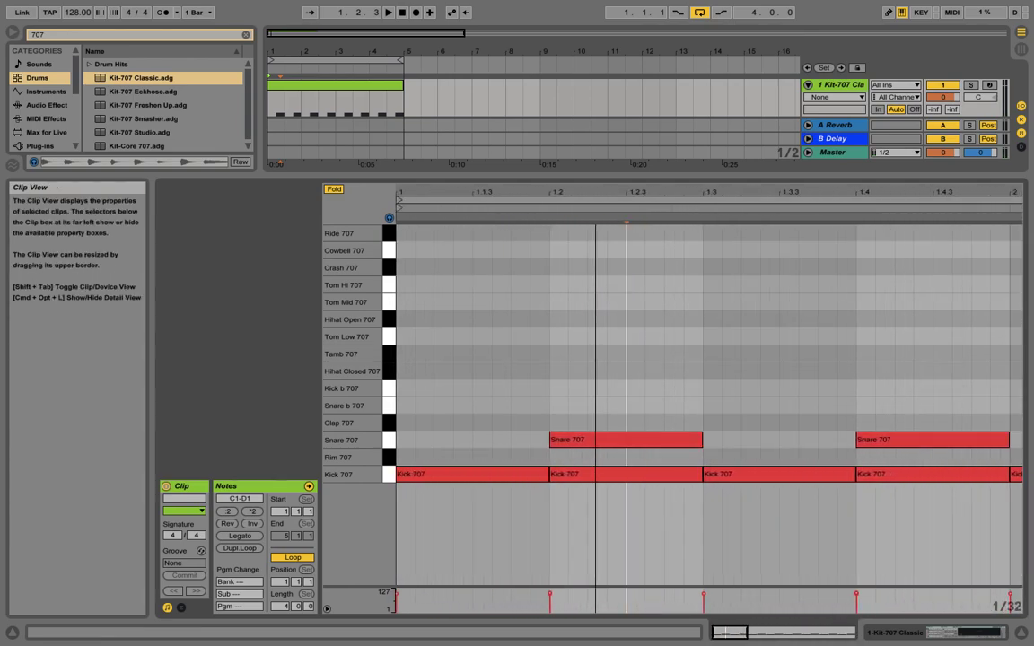
double_click(481, 373)
double_click(634, 371)
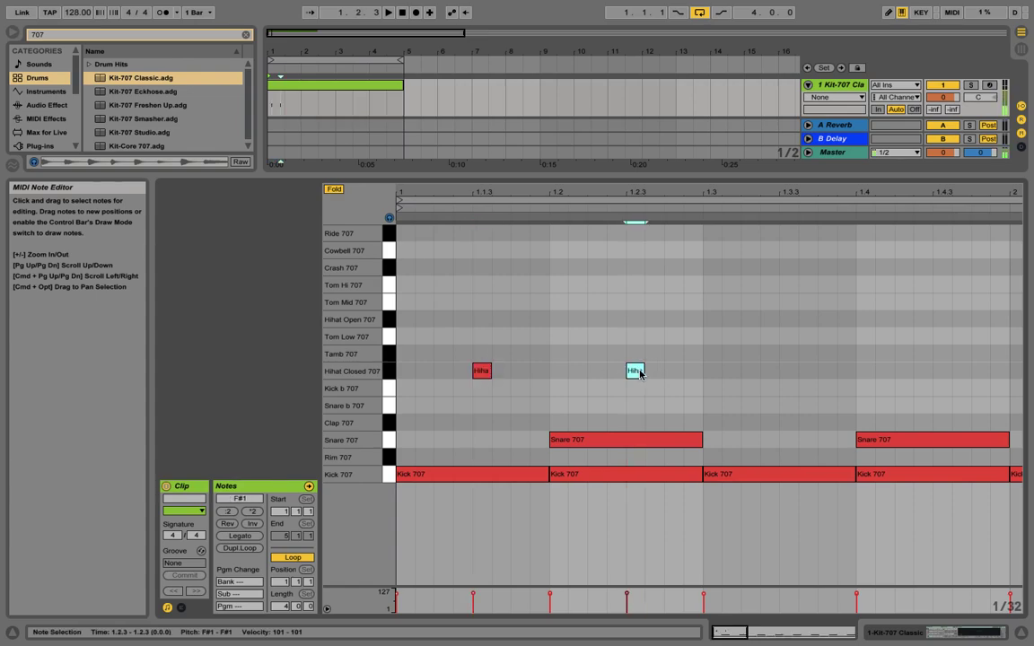
double_click(786, 371)
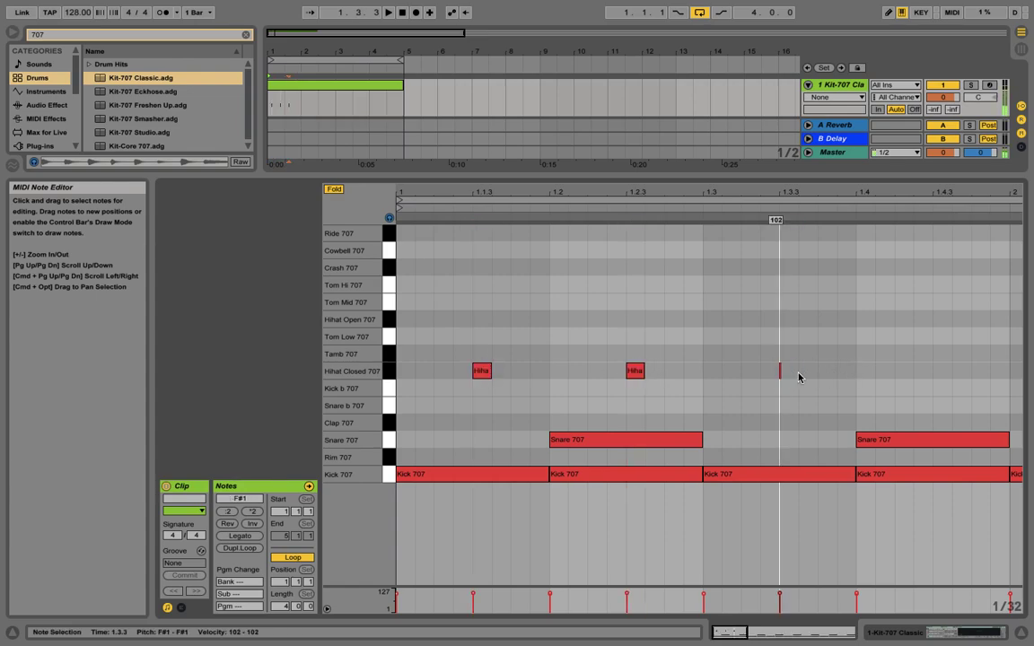
click(943, 377)
double_click(943, 378)
key(space)
Step: Duplicate the four off-beat Hihat Closed 707 notes of bar 1 into bars 2, 3 and 4
drag(814, 190, 529, 249)
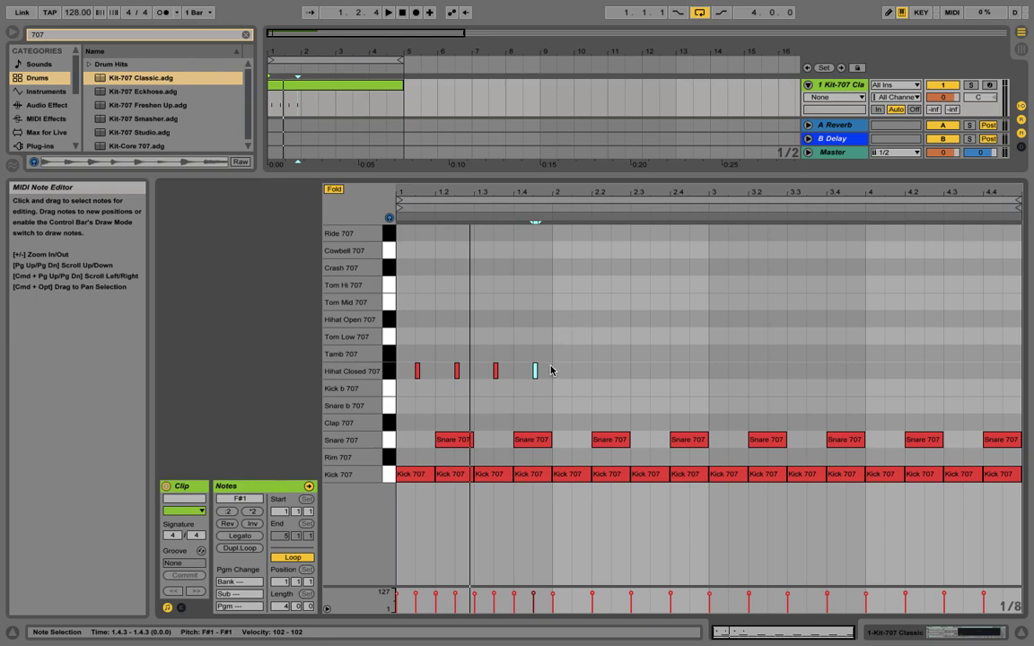
drag(551, 363, 312, 387)
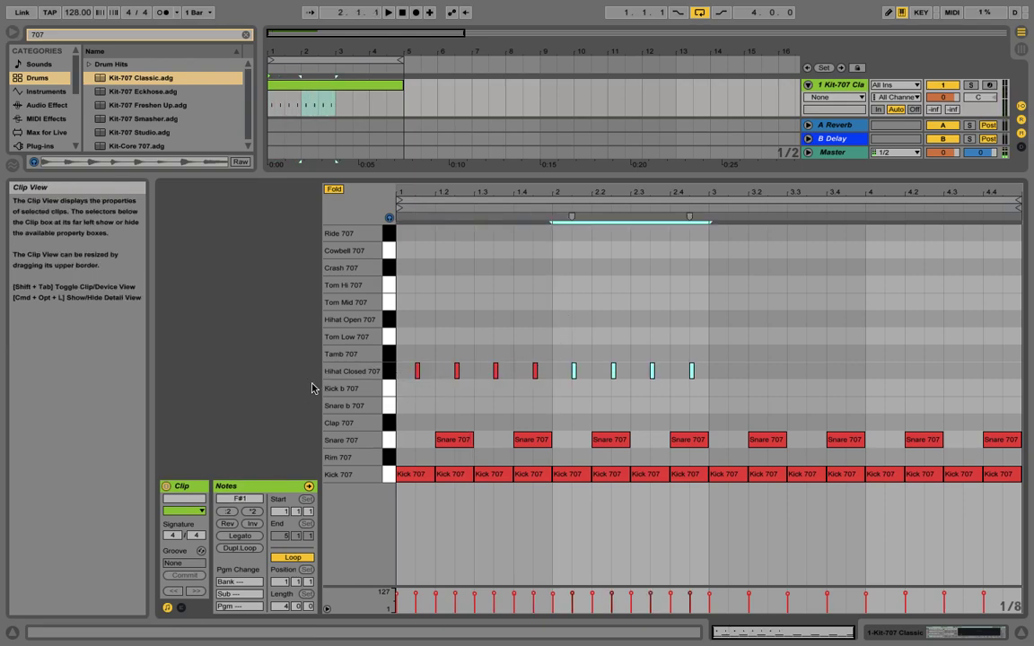
drag(443, 191, 799, 276)
Step: Examine the hi-hat's placement between the first two kicks of bar 1 up close and play back the four-bar beat
drag(525, 193, 578, 208)
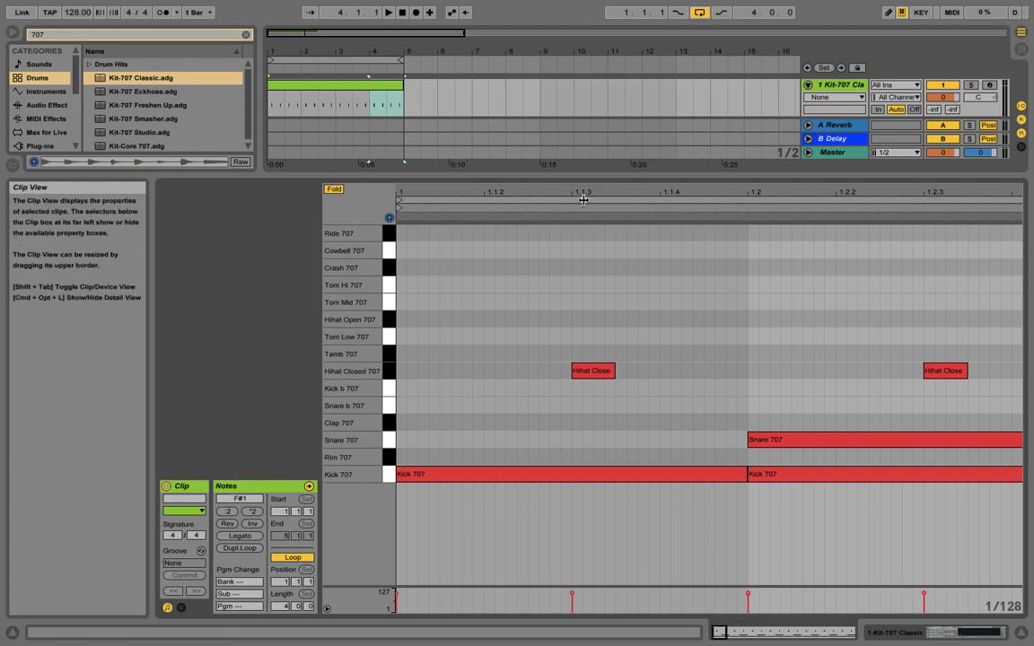
drag(750, 257, 332, 305)
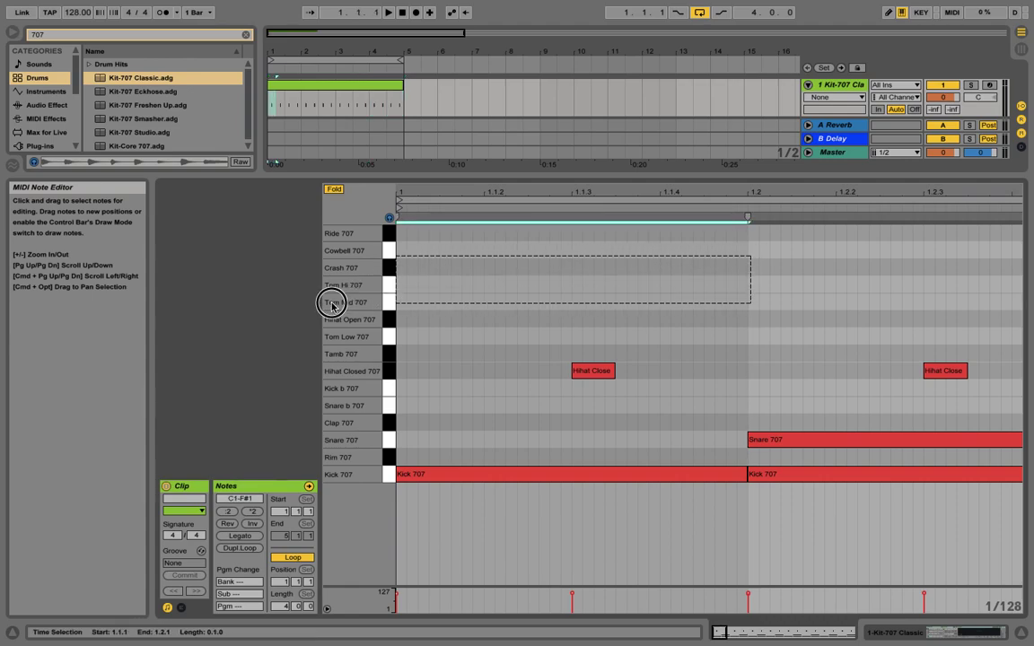
click(406, 197)
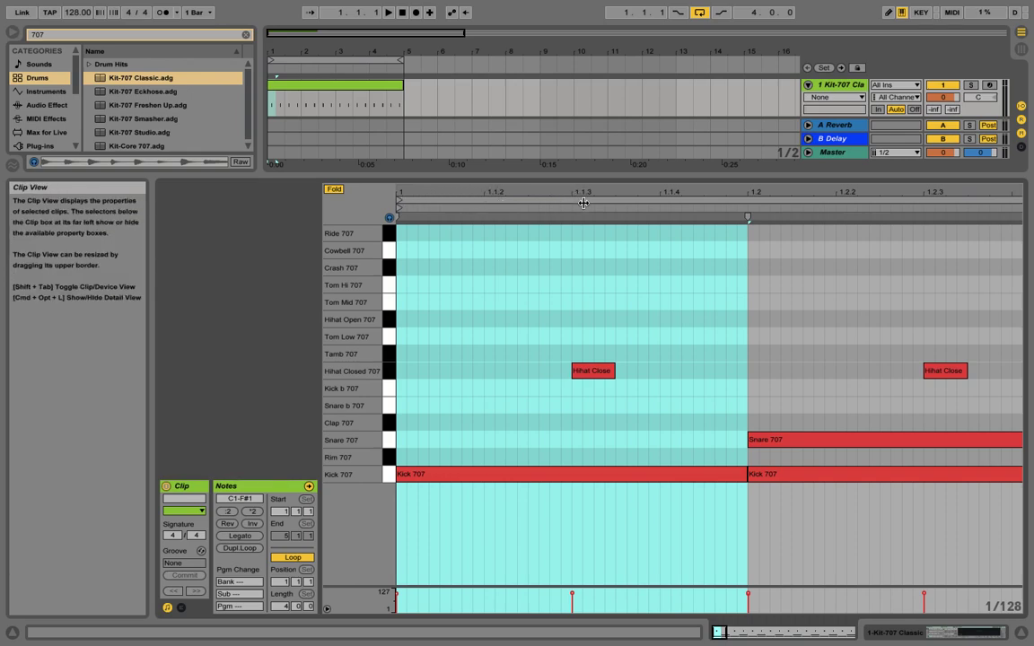
drag(704, 191, 703, 135)
mouse_move(519, 200)
mouse_down()
mouse_move(519, 134)
mouse_move(518, 200)
mouse_up()
click(572, 274)
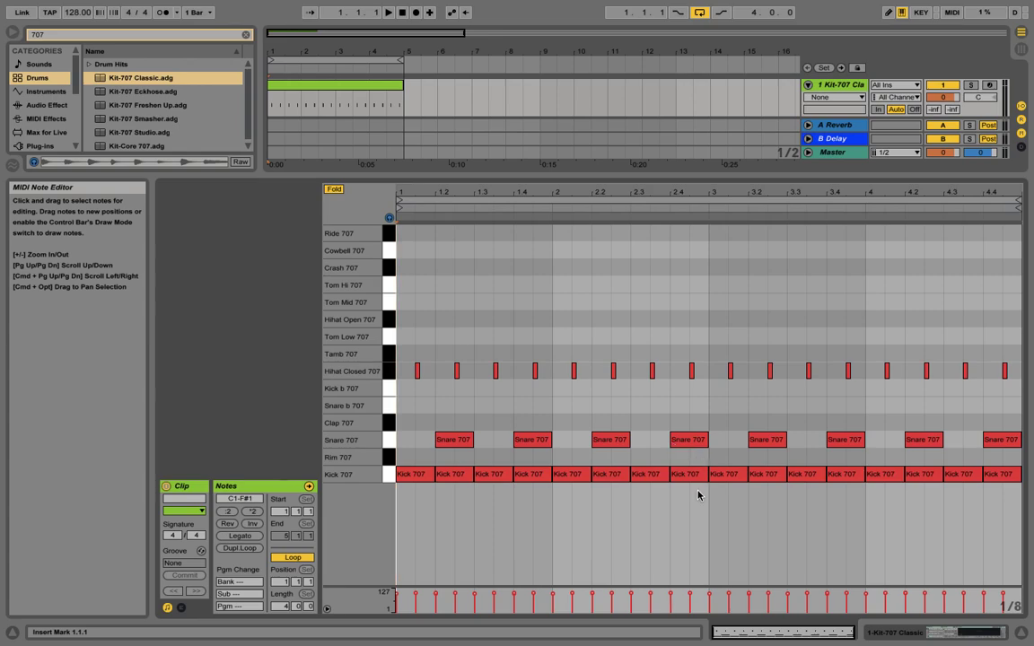
key(space)
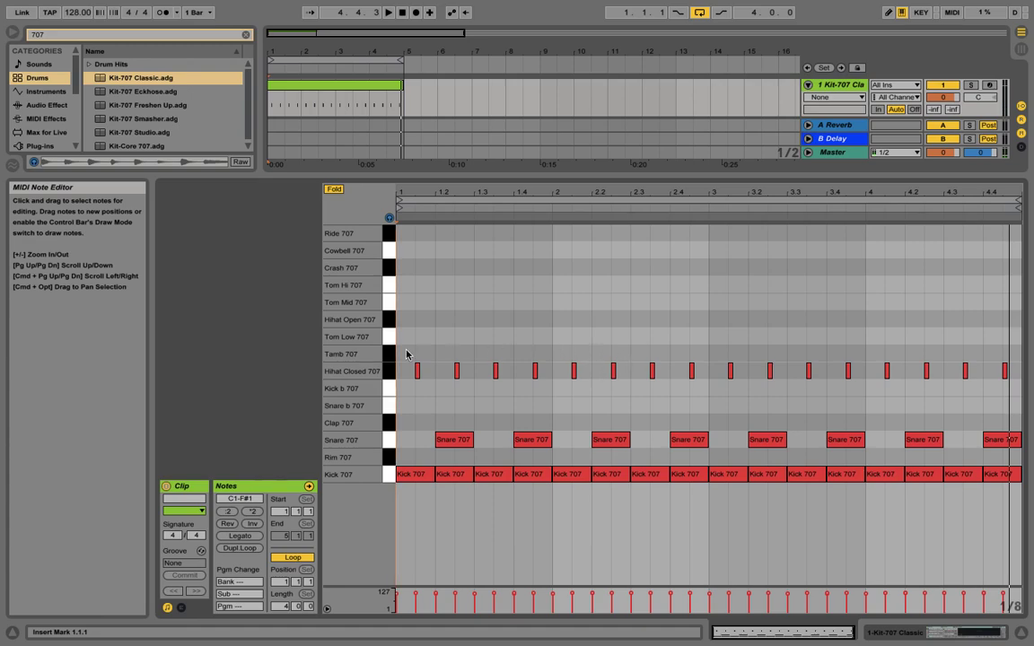
click(696, 199)
key(Right)
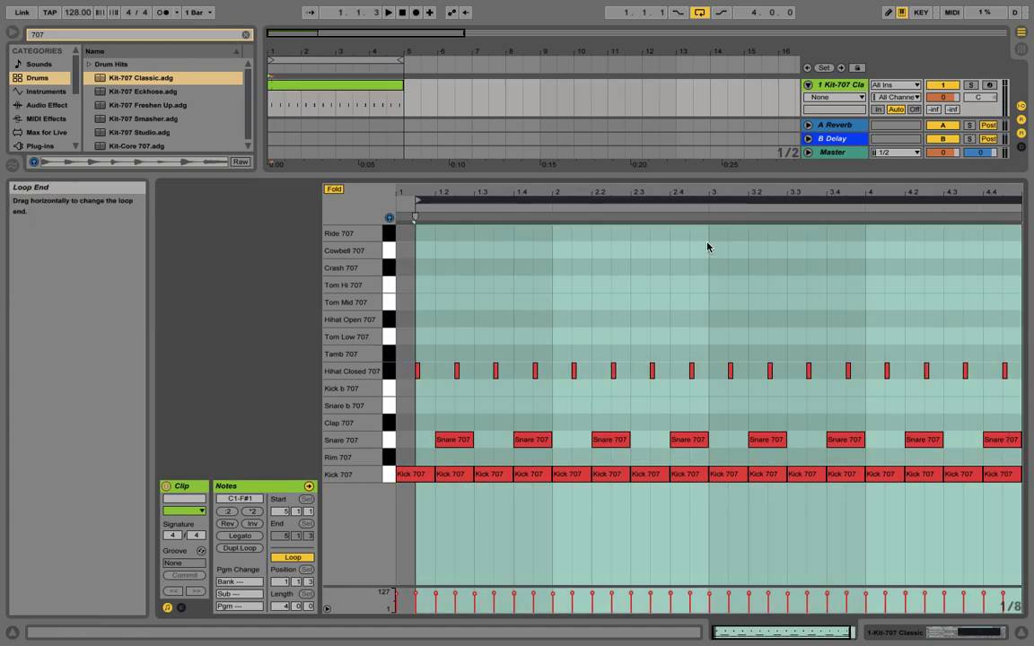
key(Left)
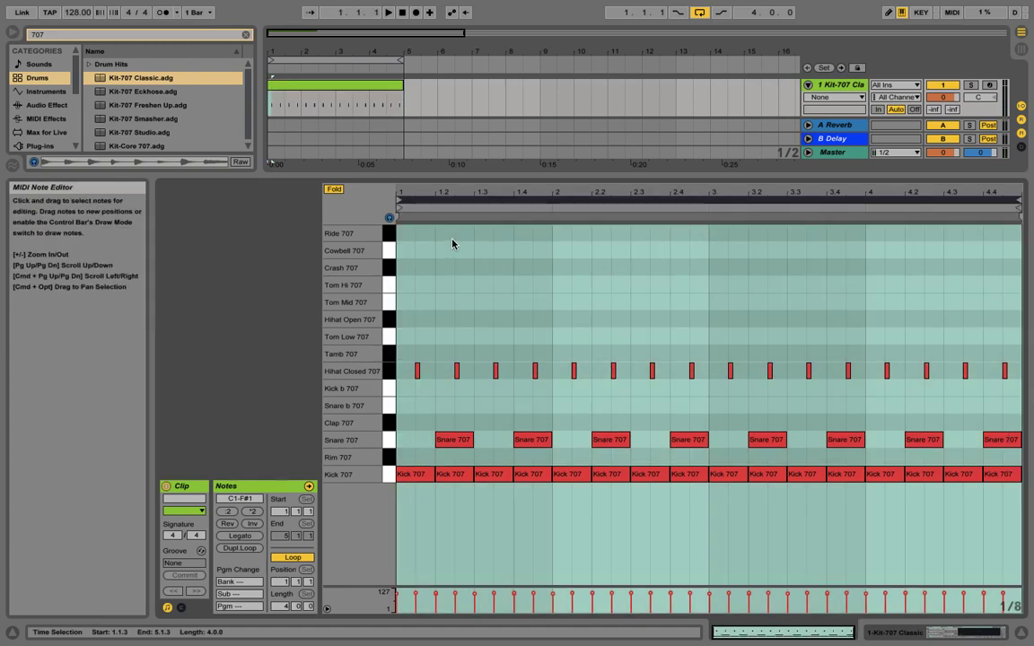
Step: Move the Hihat Closed 707 note at 2.4.3 up to the Hihat Open 707 row
click(693, 266)
drag(703, 205, 660, 315)
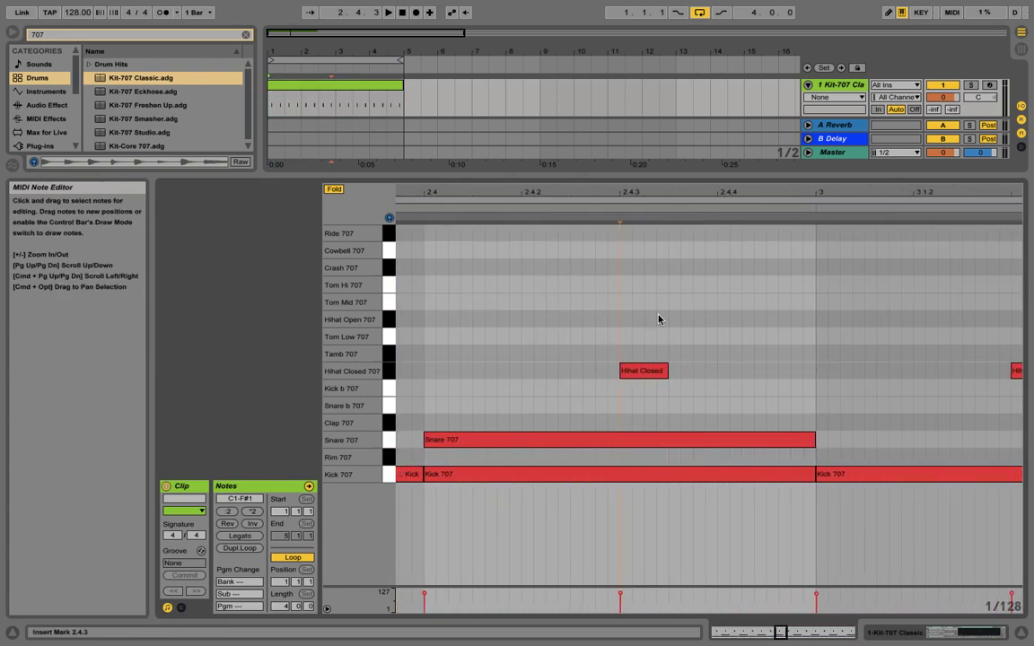
click(649, 369)
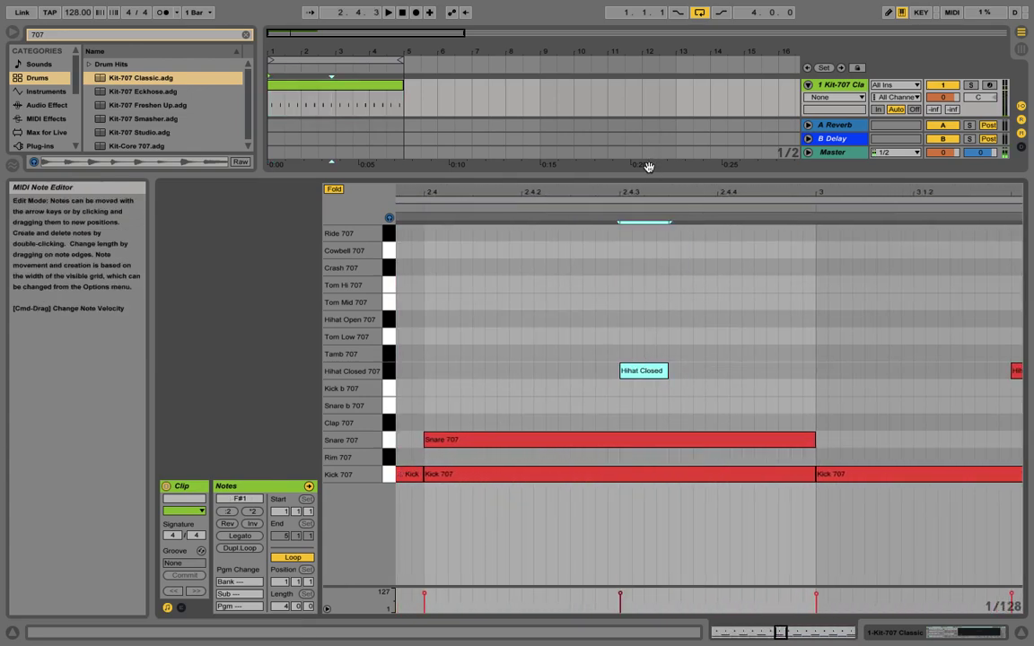
key(minus)
key(minus)
key(minus)
key(plus)
key(plus)
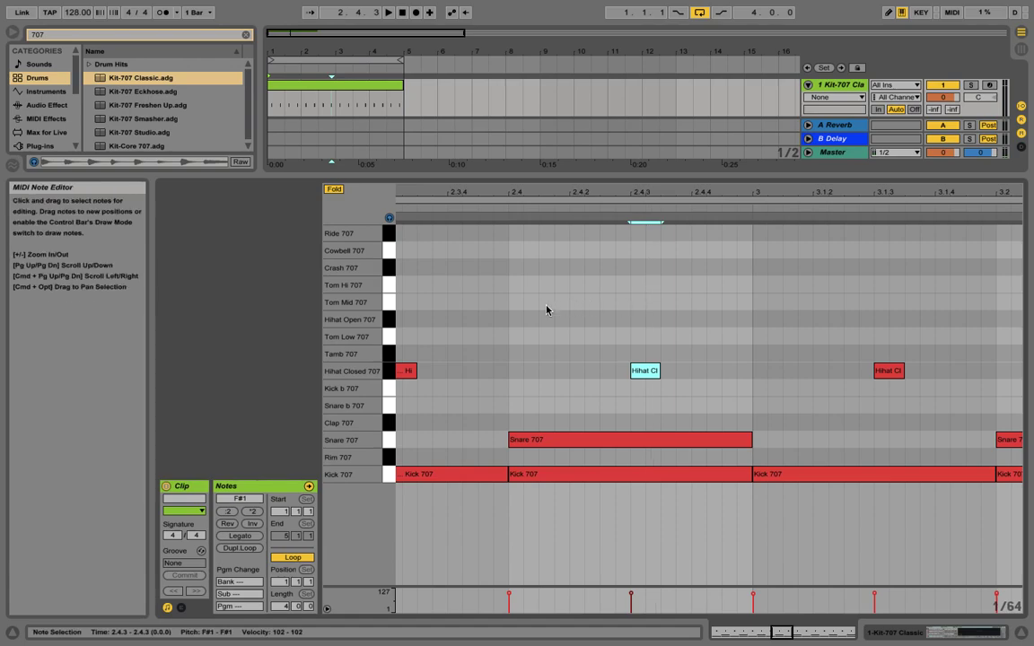
drag(657, 375, 651, 321)
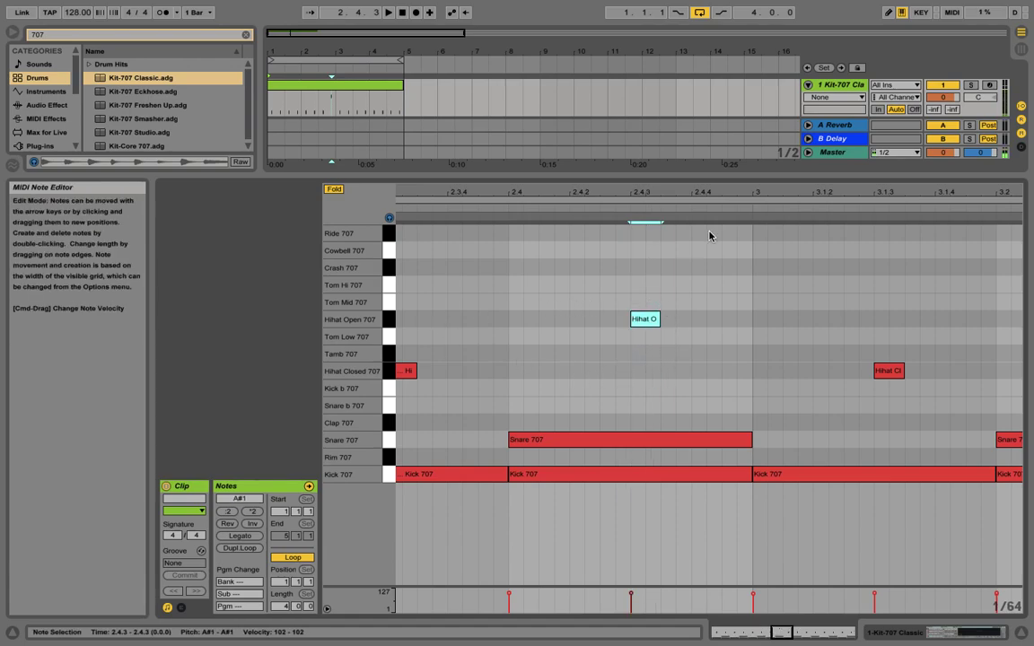
Step: Move the Hihat Closed 707 note at 4.3.3 up to the Hihat Open 707 row and play back the beat
drag(729, 194, 662, 173)
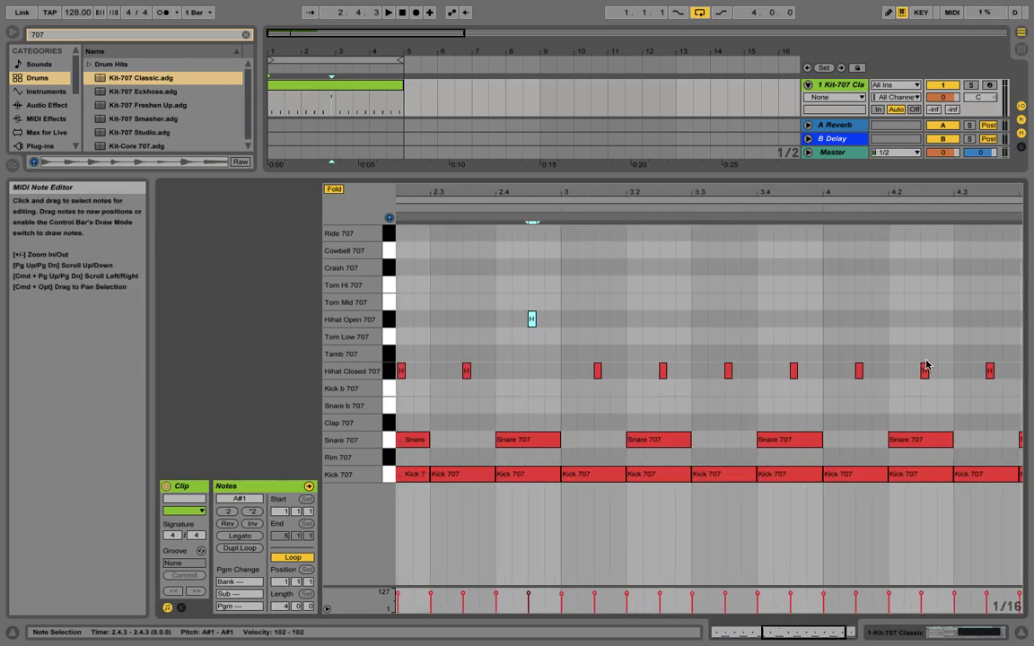
click(989, 371)
key(Up)
key(Up)
key(Up)
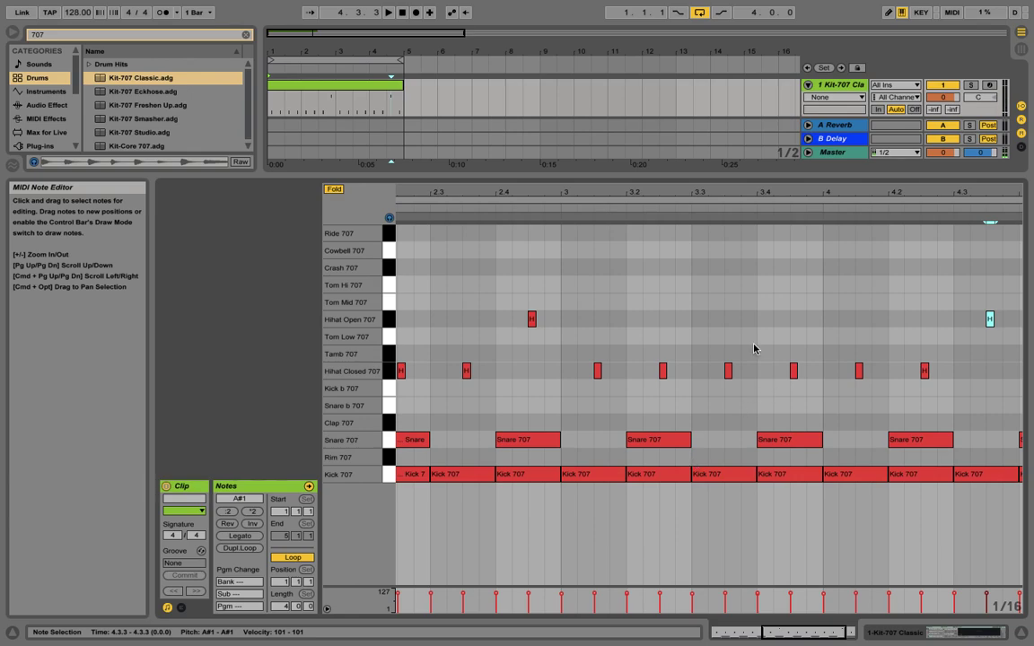
key(minus)
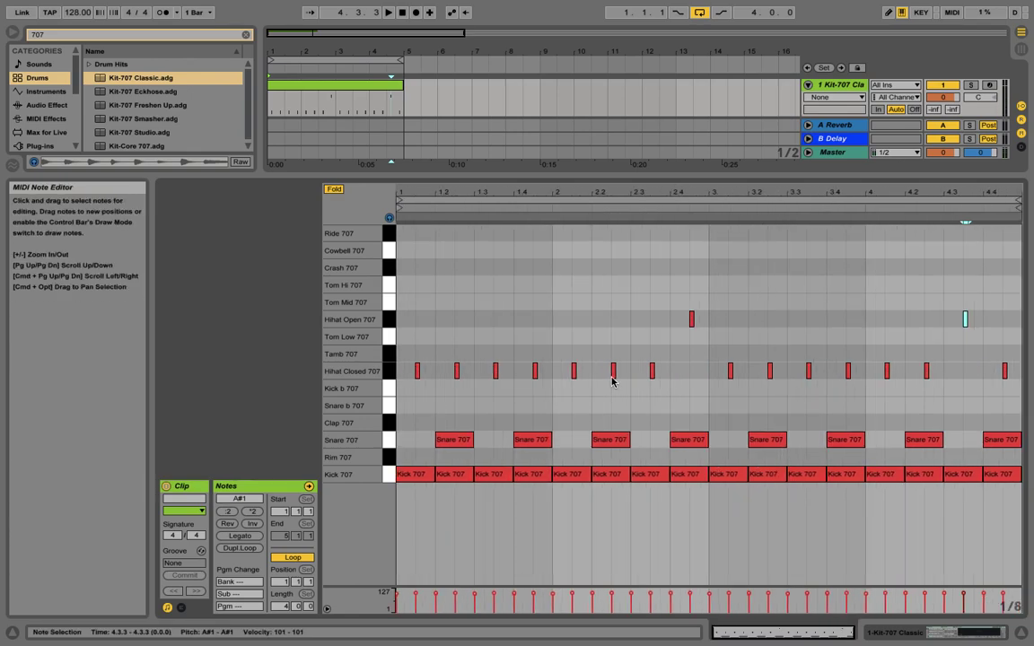
key(space)
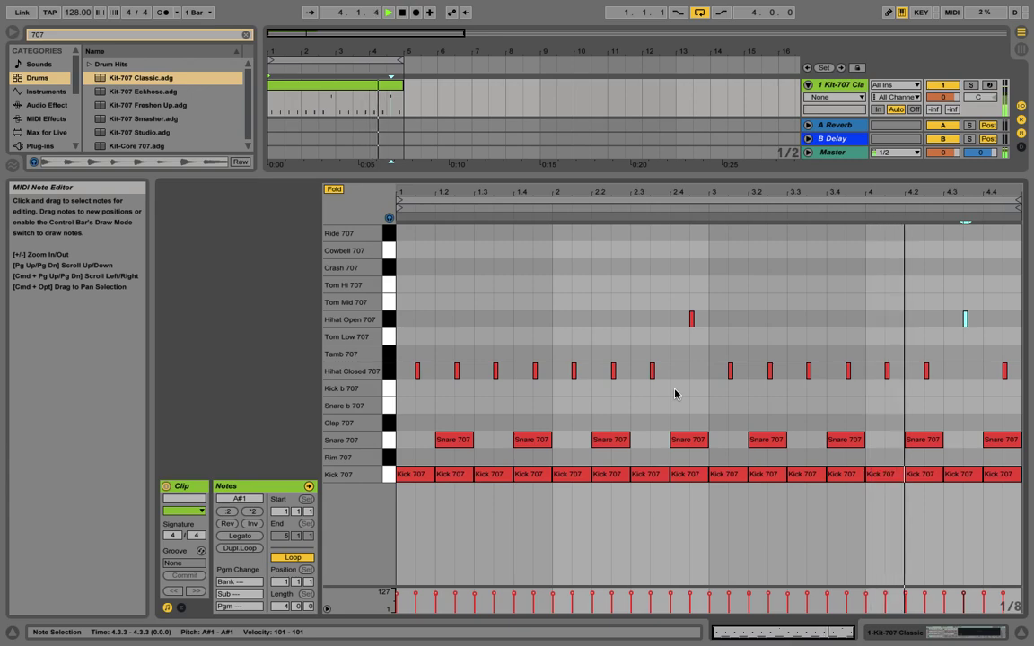
key(space)
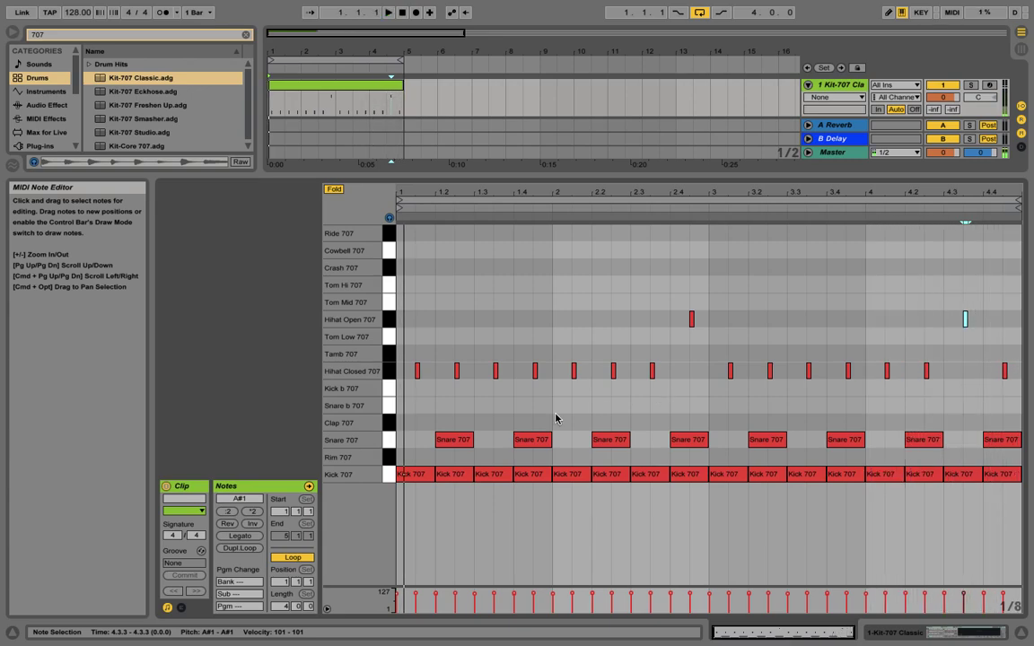
Step: Move the bar 4 Hihat Open 707 note to 4.4.3 and the last Hihat Closed 707 note to 4.3.3
click(367, 374)
drag(966, 325, 1005, 320)
click(1005, 371)
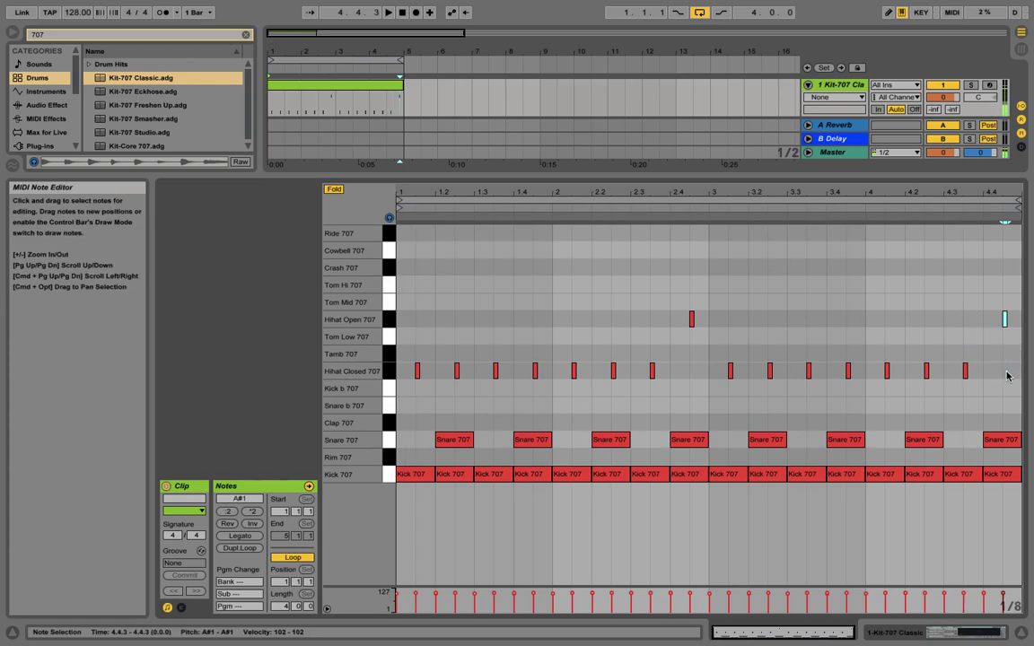
Step: Add eighth-note Cowbell 707 hits in bar 1 at 1.1.1, 1.1.3, 1.2.3, 1.3.1, 1.4.1 and 1.4.3
double_click(408, 251)
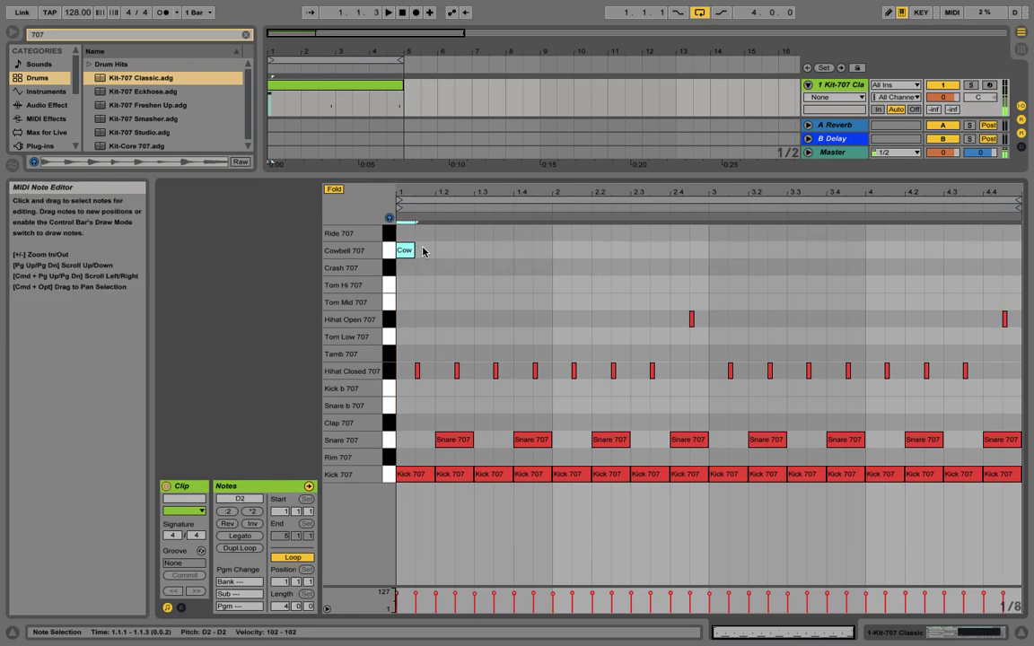
double_click(425, 251)
double_click(464, 251)
double_click(484, 250)
double_click(518, 251)
double_click(541, 250)
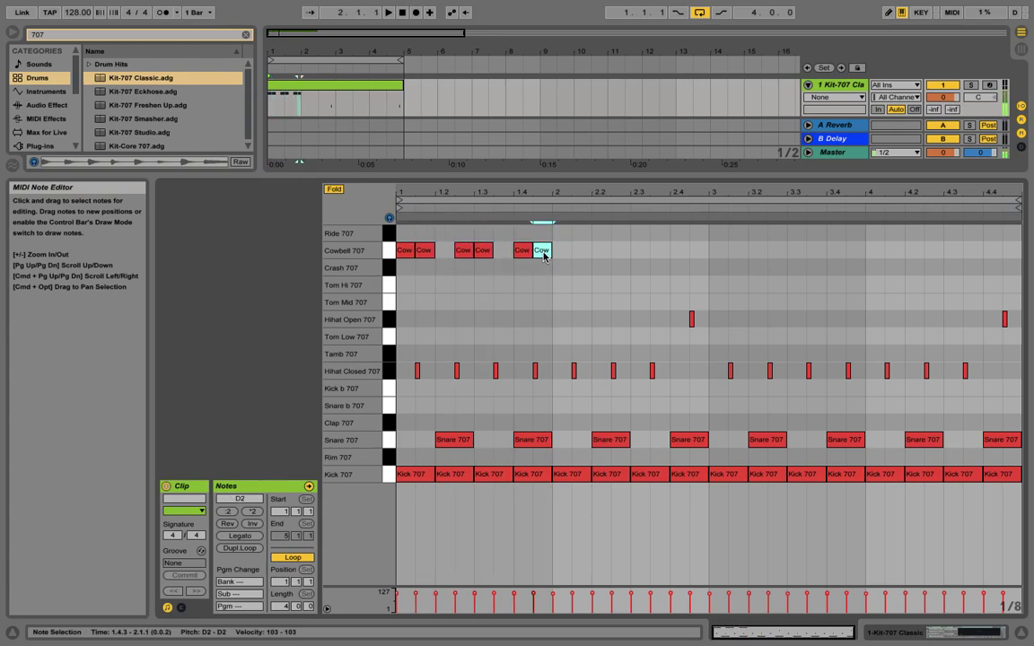
Step: Add eighth-note Cowbell 707 hits at 2.1.1, 2.2.1, 2.2.3, 2.3.3, 2.4.1 and 2.4.3, and play back the pattern
double_click(561, 251)
double_click(599, 251)
double_click(619, 251)
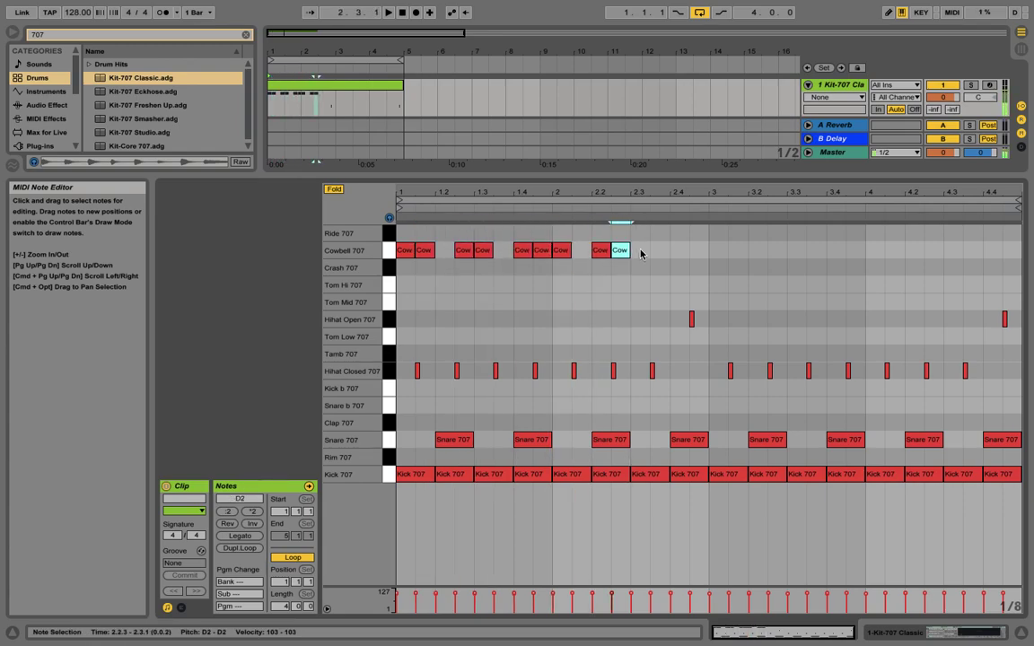
double_click(658, 250)
double_click(679, 250)
double_click(698, 250)
key(space)
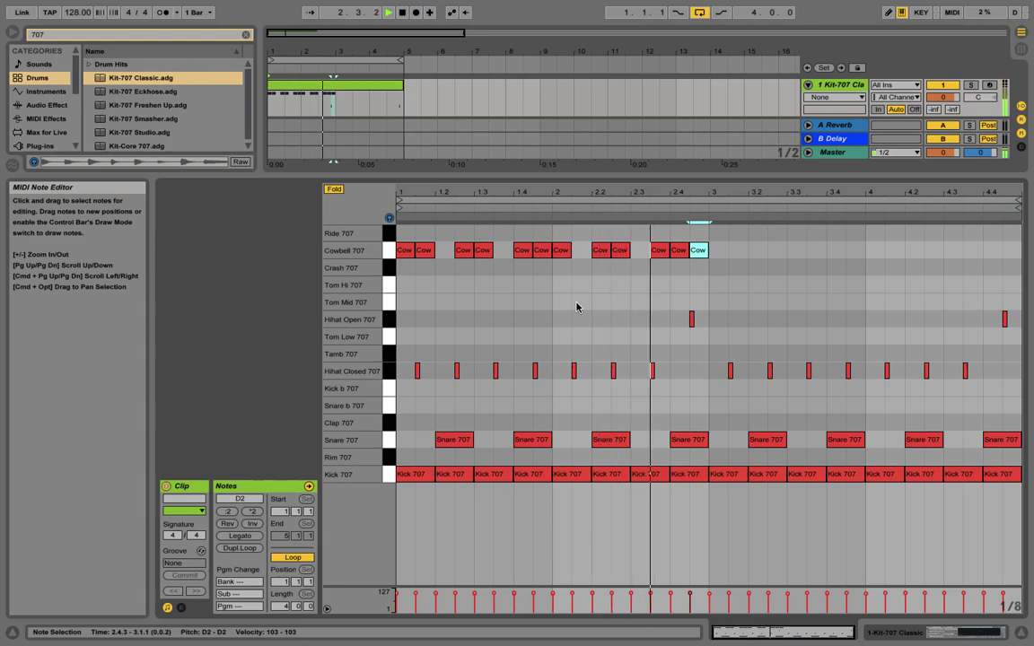
key(space)
Step: Replace the Cowbell 707 note at 2.1.1 with an eighth note at 2.1.3 and play back the change
double_click(568, 251)
double_click(580, 250)
key(space)
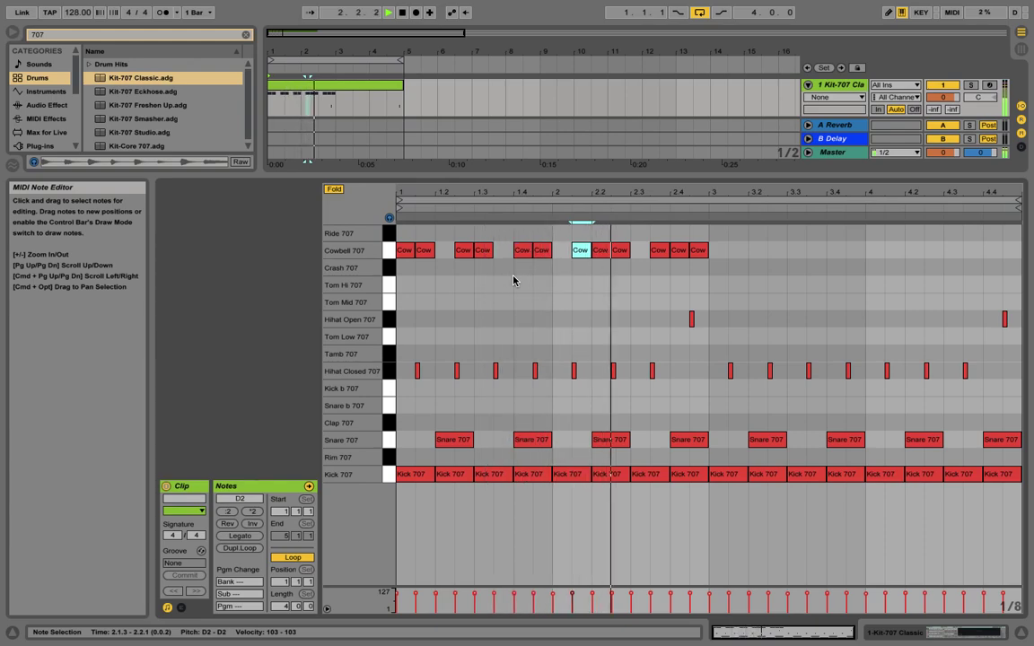
key(space)
Step: Duplicate the two-bar Cowbell 707 pattern into bars 3 and 4, remove its note at 2.4.3 and play back the loop
drag(702, 231, 292, 286)
key(super+d)
click(678, 274)
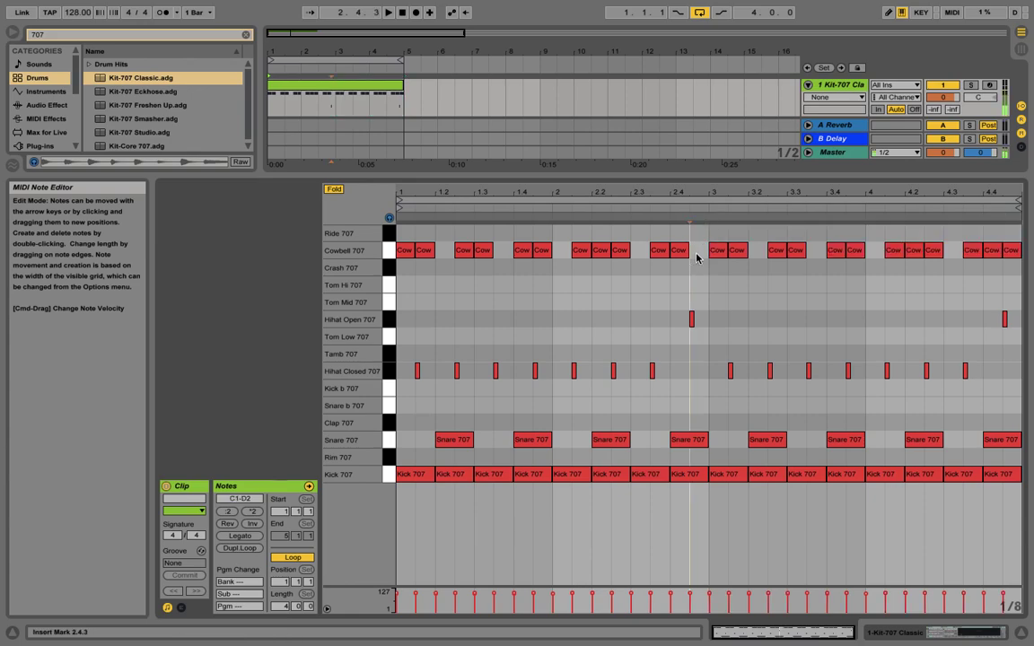
key(space)
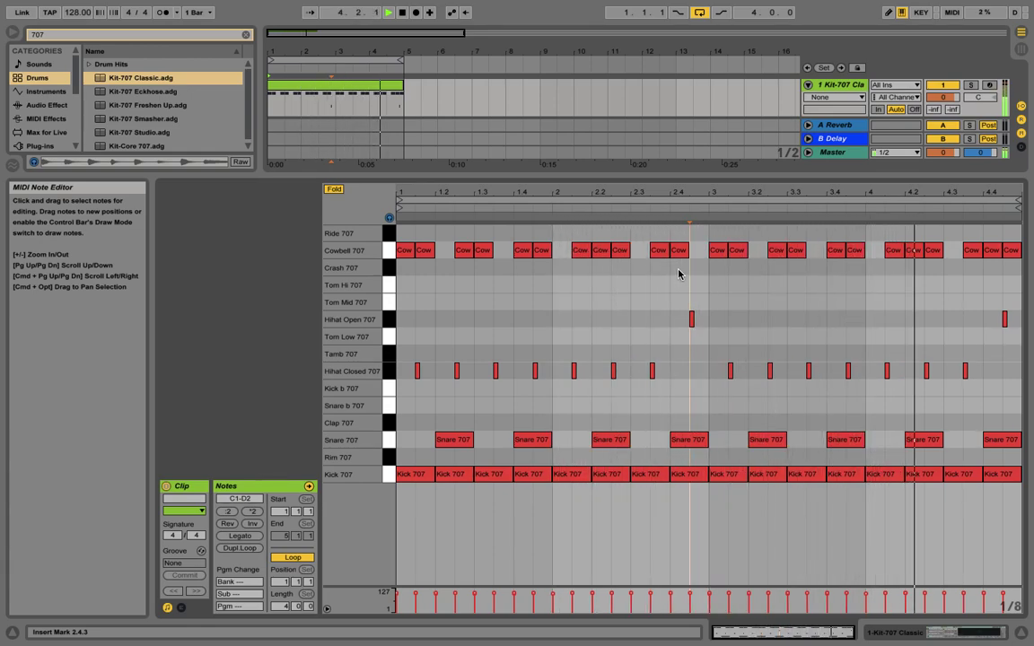
key(space)
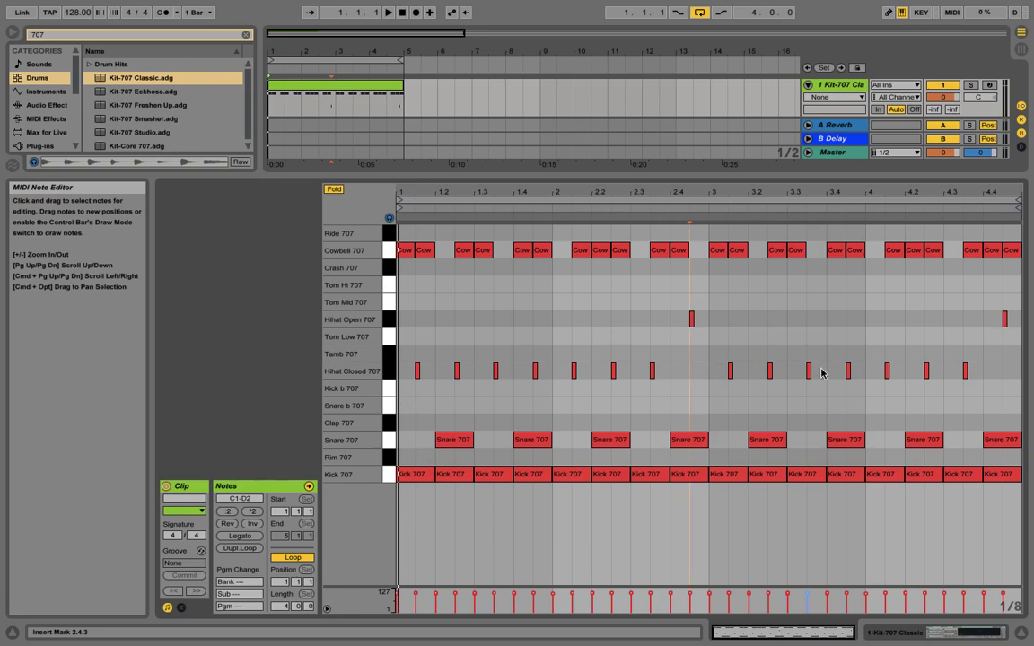
Step: Audition the Ride 707 sound, then try eighth-note Rim 707 hits at 1.2.3 and 1.3.3 with playback
click(572, 371)
click(389, 235)
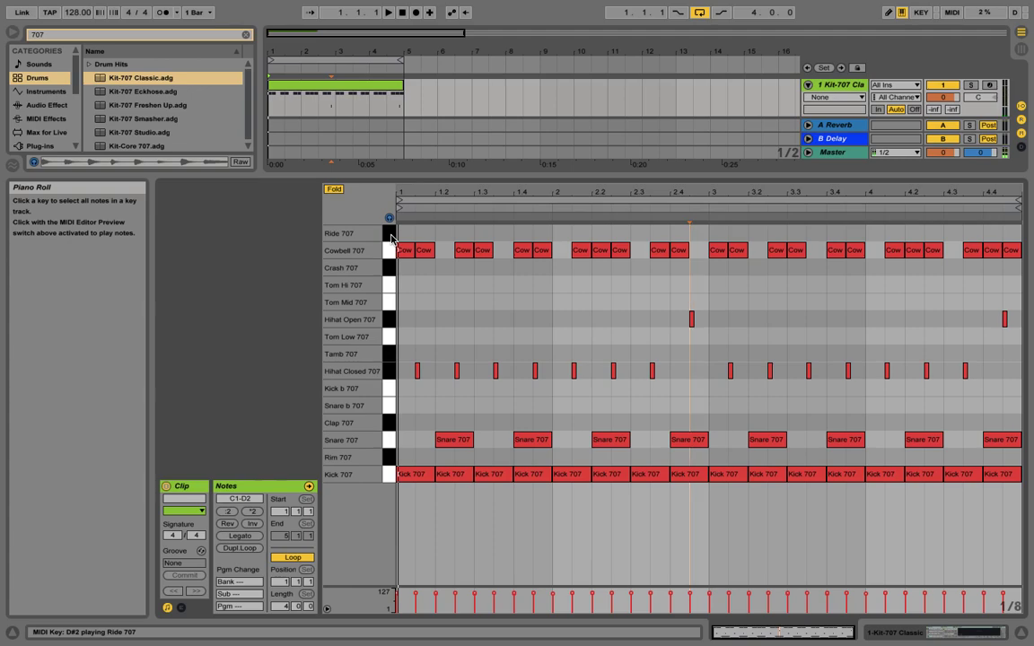
double_click(444, 458)
double_click(503, 457)
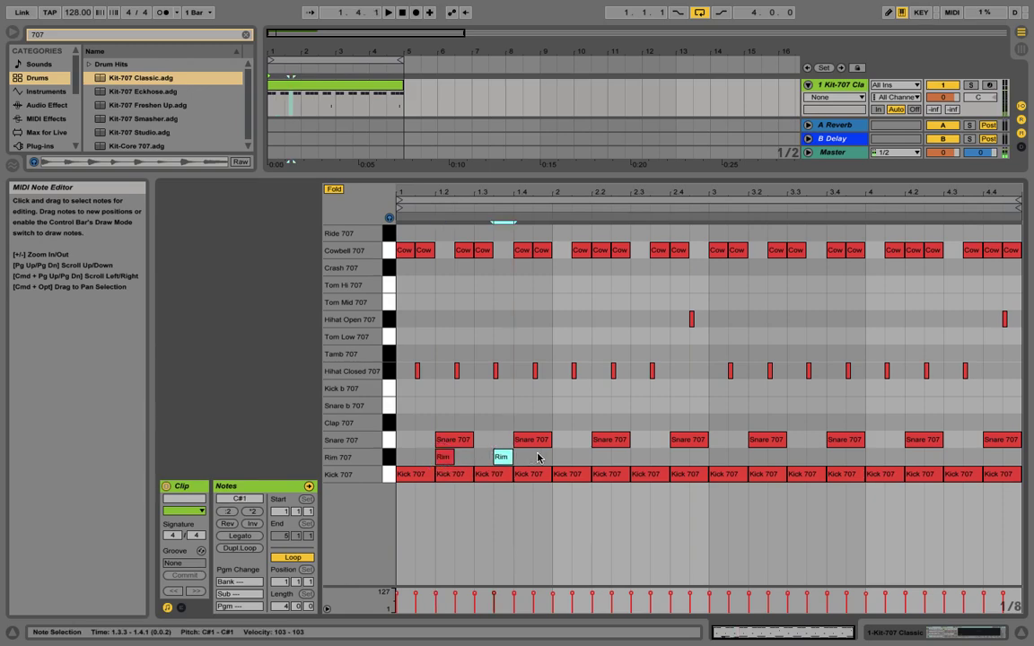
drag(449, 459, 467, 460)
key(space)
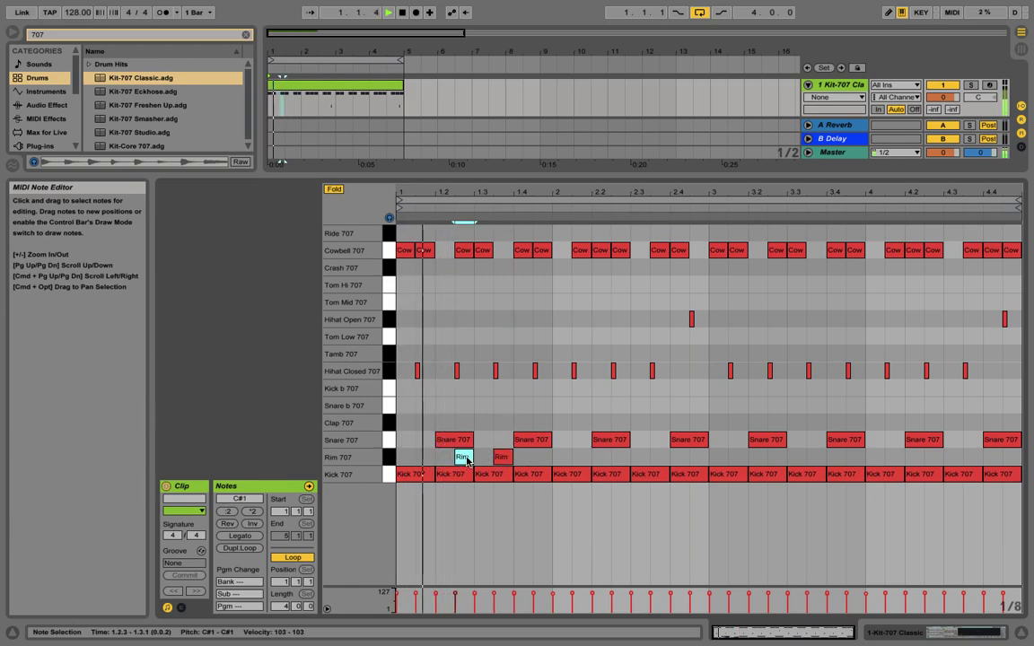
key(space)
Step: Try eighth-note Rim 707 hits in bar 2 at 2.1.1, 2.1.3, 2.2.3 and 2.3.3 and play them back
double_click(562, 458)
double_click(580, 458)
double_click(620, 458)
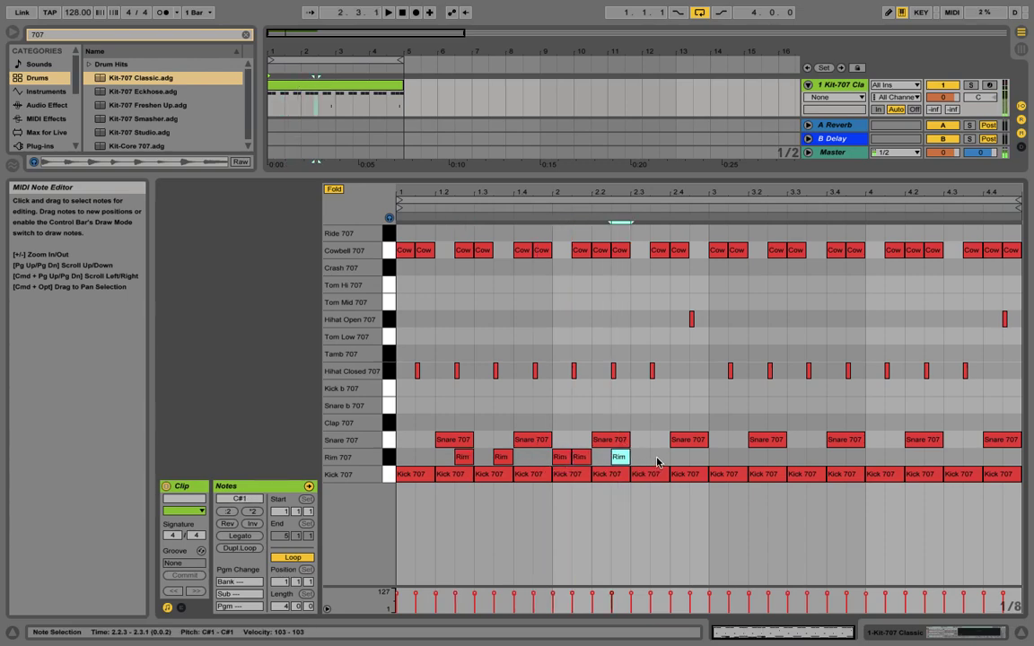
double_click(662, 457)
key(space)
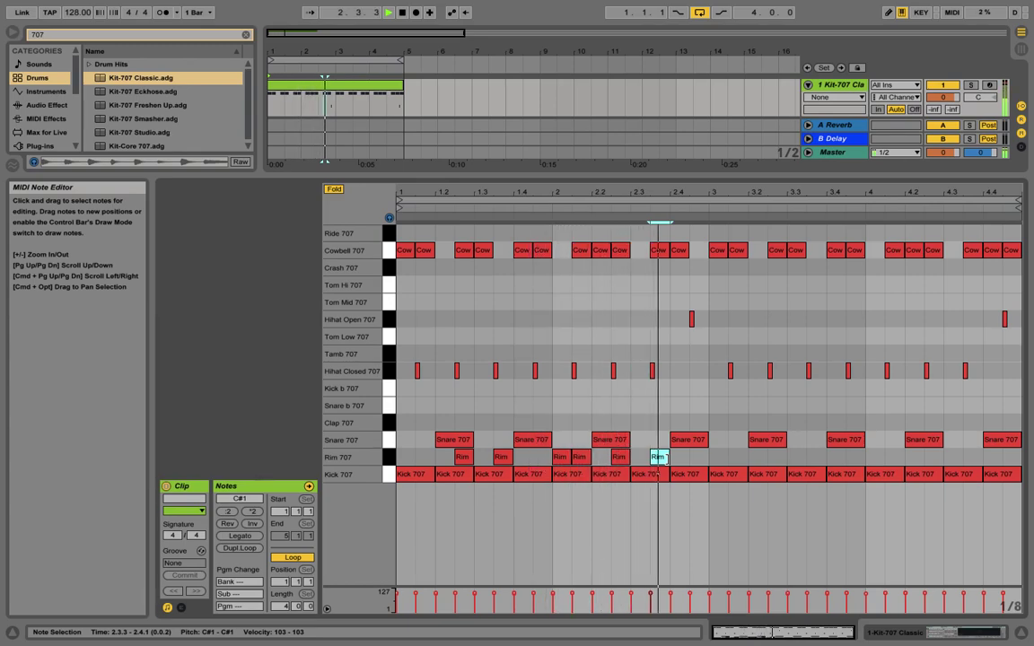
key(space)
Step: Delete all Rim 707 notes from the clip
drag(700, 455, 415, 460)
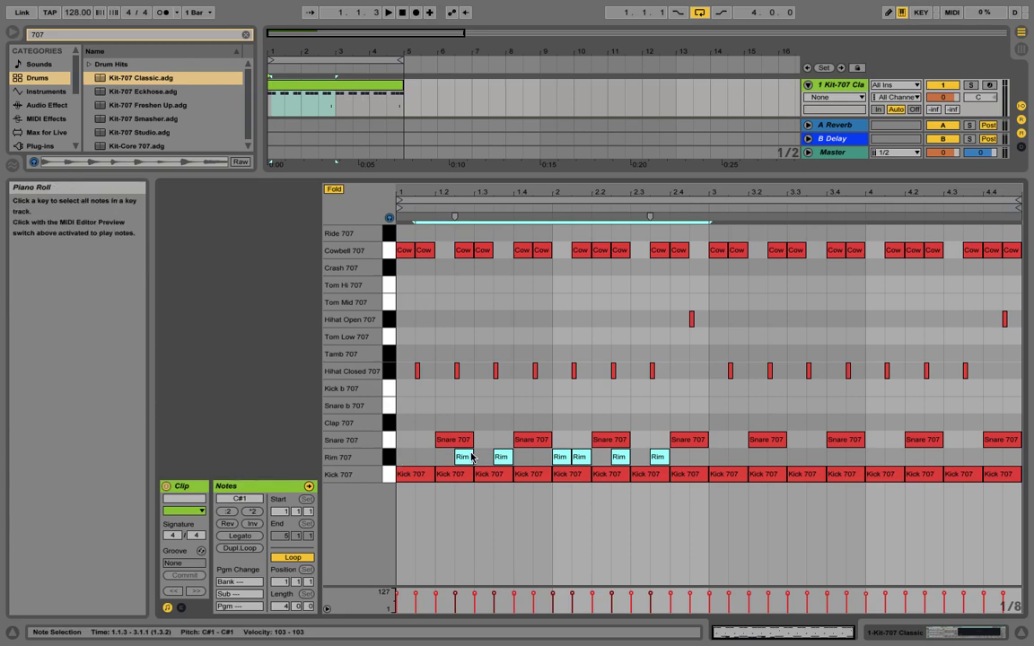
click(392, 459)
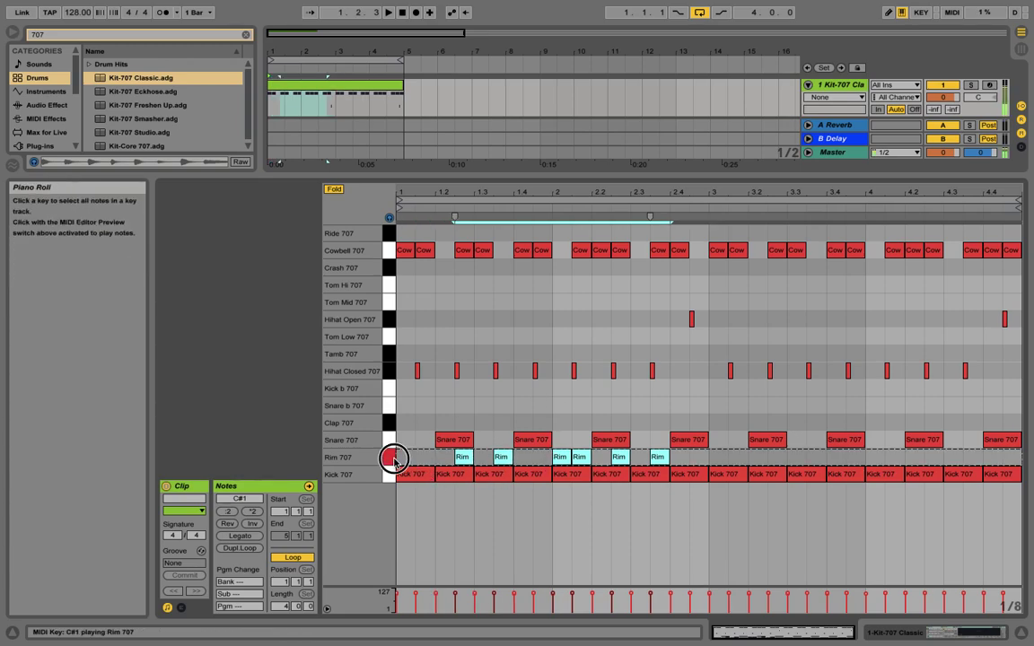
key(Delete)
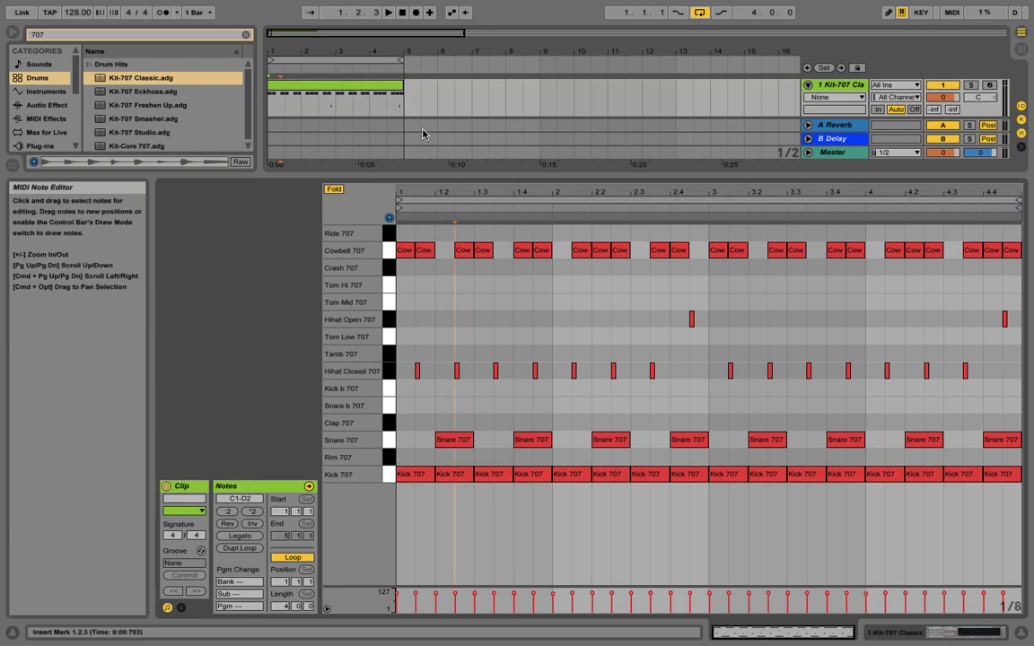
Step: Enlarge the arrangement area and duplicate the four-bar Kit-707 clip three times so the copies fill bars 5 through 16
drag(477, 175, 468, 366)
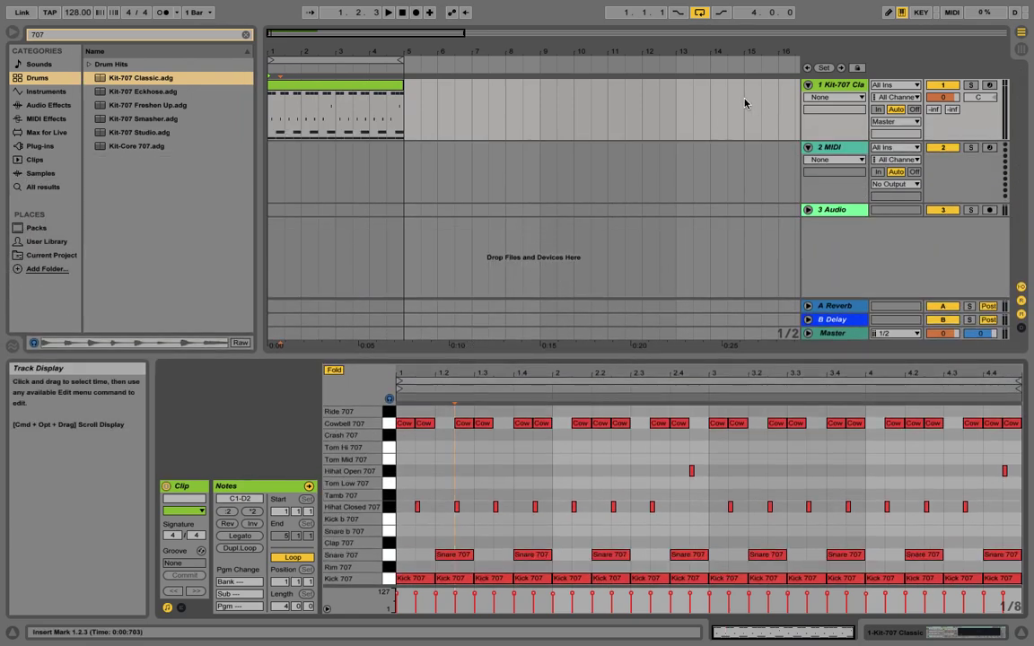
click(378, 89)
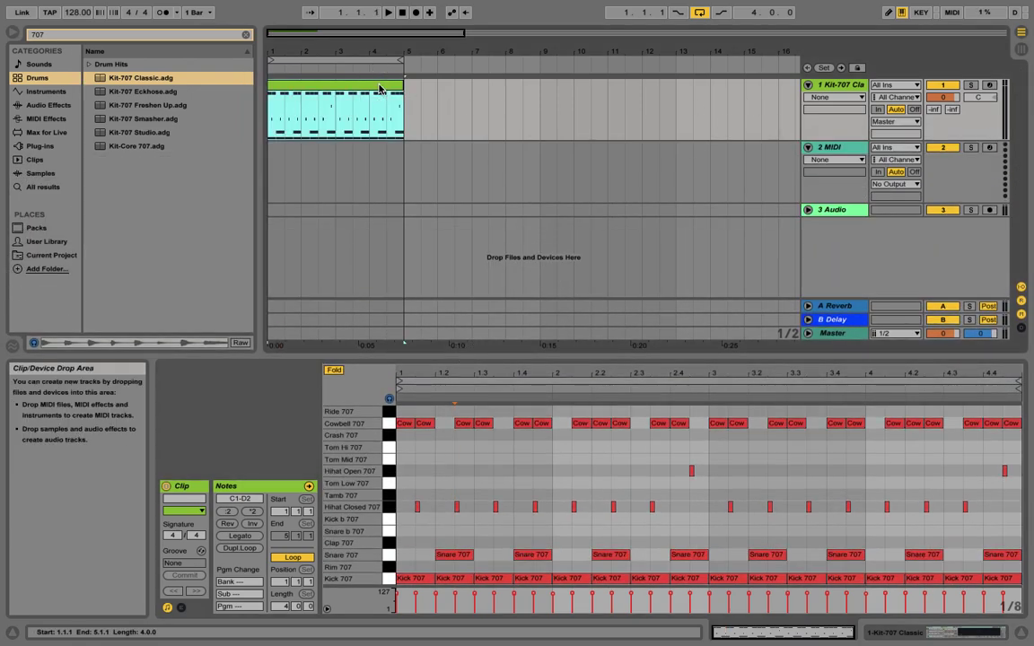
right_click(378, 90)
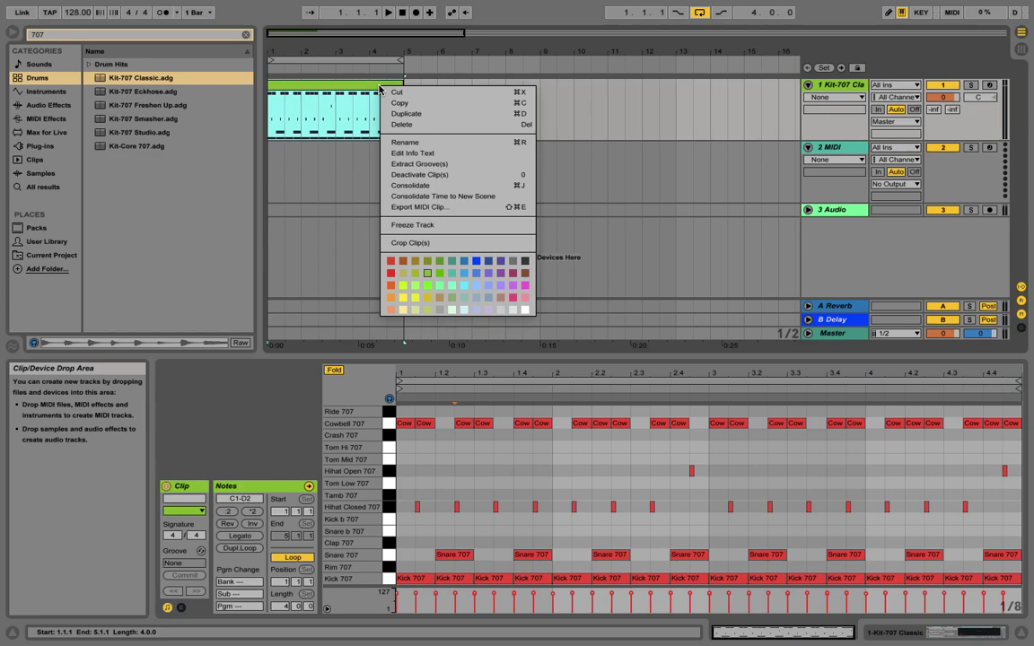
click(405, 113)
right_click(447, 87)
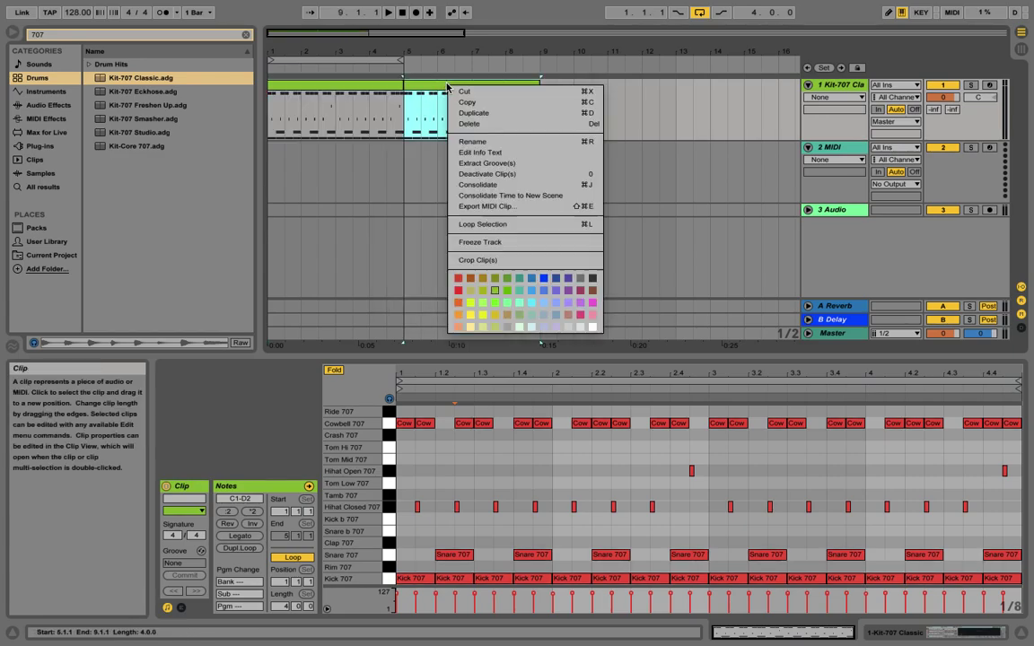
click(485, 113)
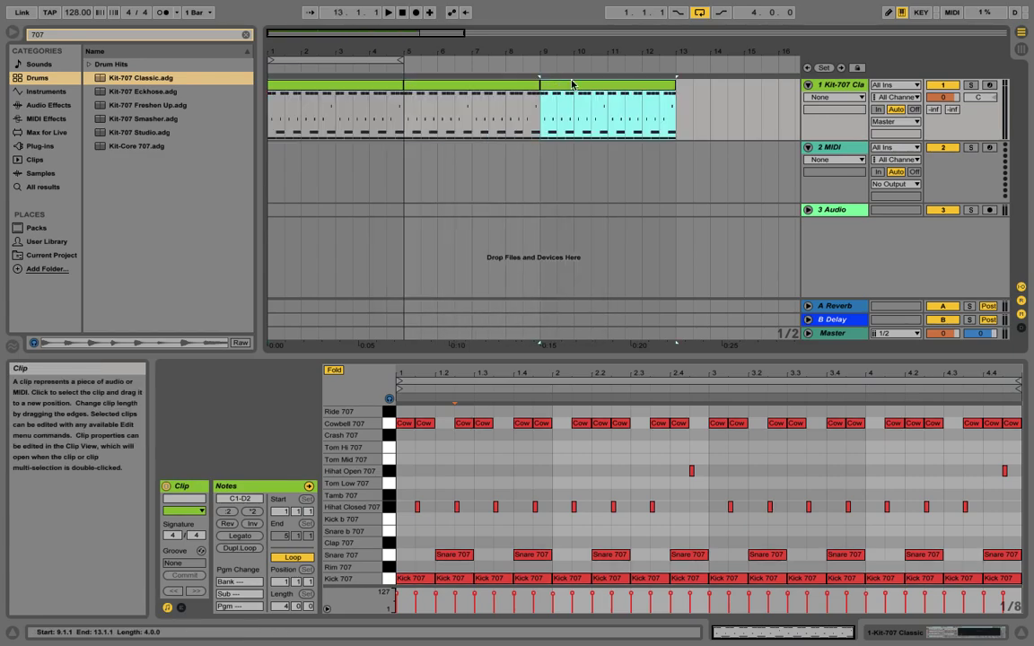
right_click(571, 84)
click(608, 107)
Step: Try another copy of the drum clip starting at bar 17 and undo it
drag(526, 58, 555, 49)
key(ctrl+d)
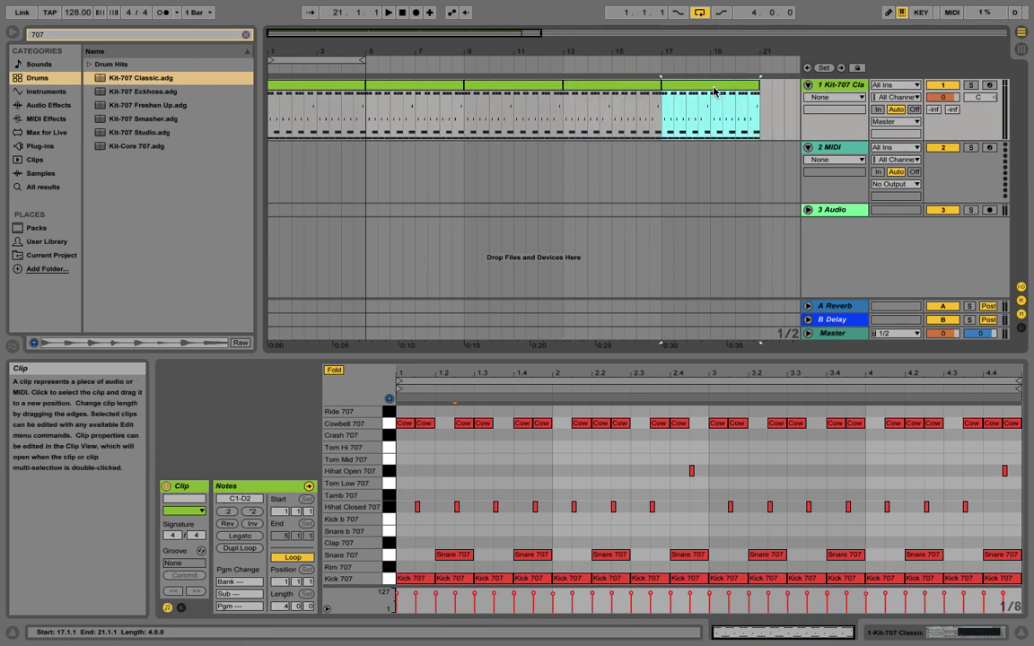
key(ctrl+z)
Step: Delete the snare, hi-hat and cowbell notes from the first drum clip at bars 1 to 4, keeping only Kick 707
mouse_move(482, 52)
mouse_down()
mouse_move(482, 38)
mouse_move(484, 47)
mouse_up()
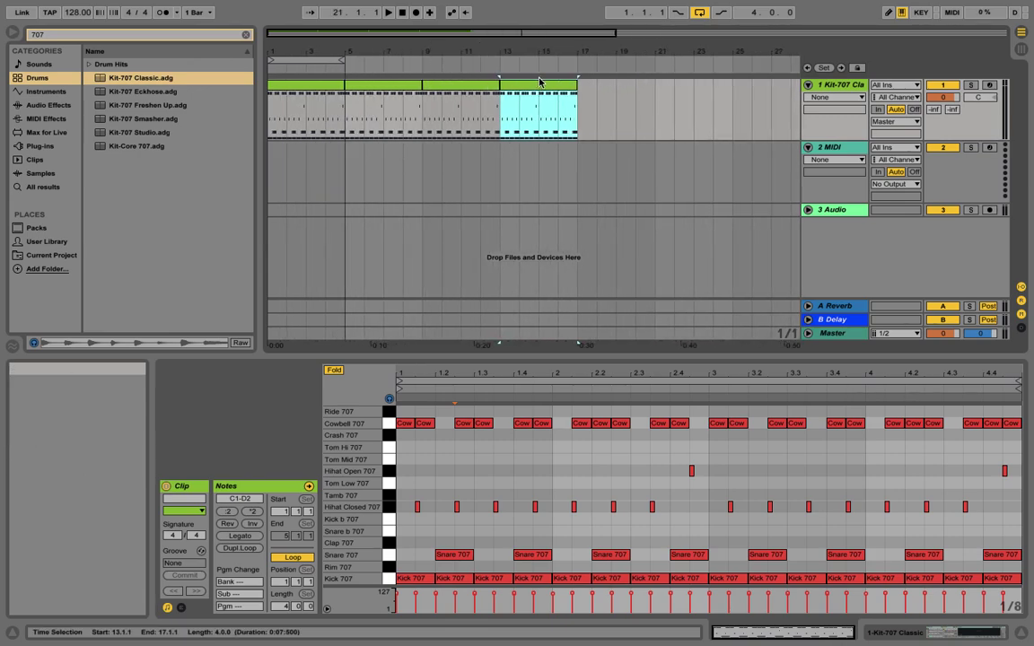
drag(575, 52, 572, 63)
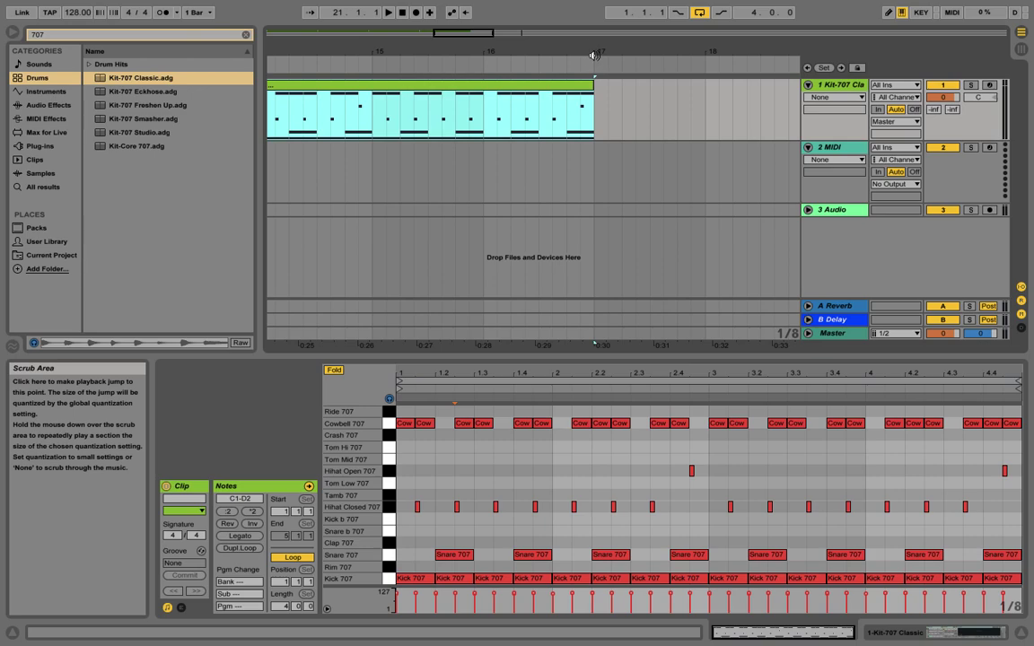
drag(588, 52, 587, 36)
click(316, 85)
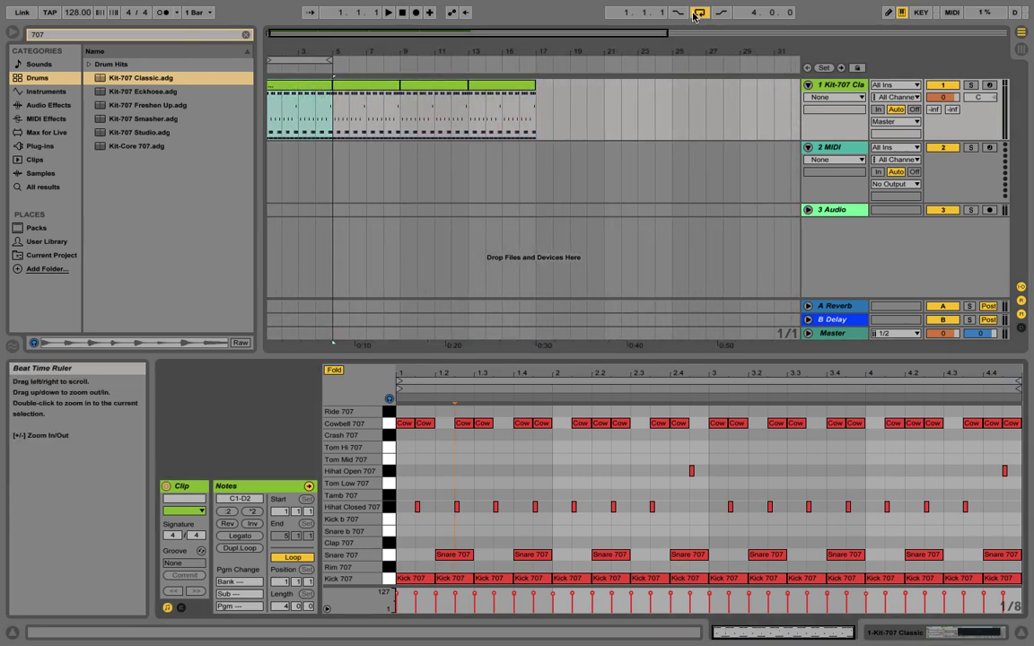
drag(549, 359, 525, 192)
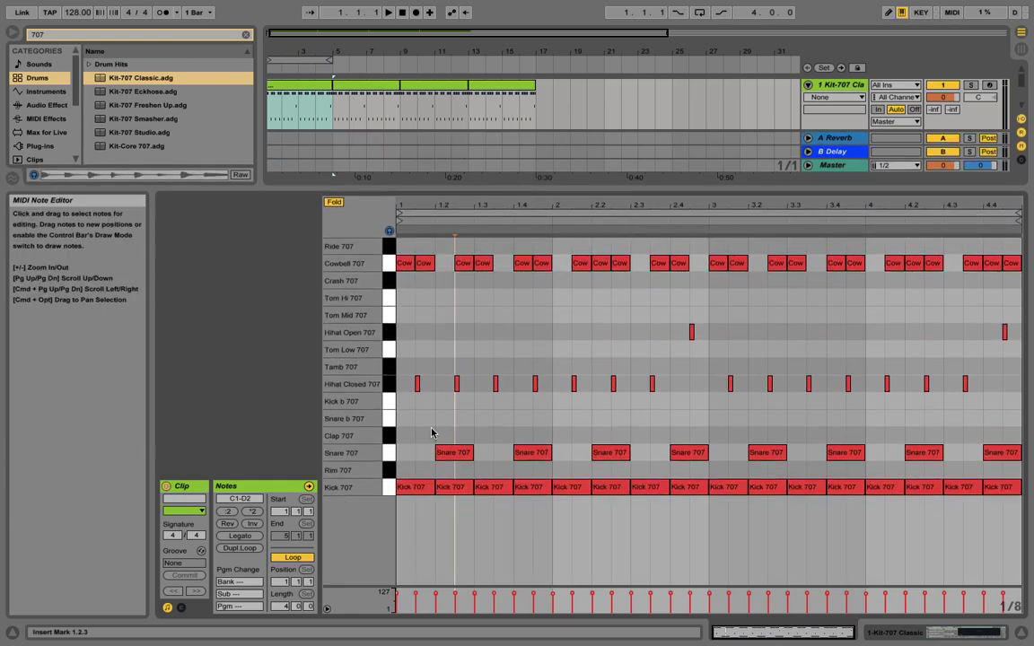
drag(405, 463, 1026, 242)
key(Delete)
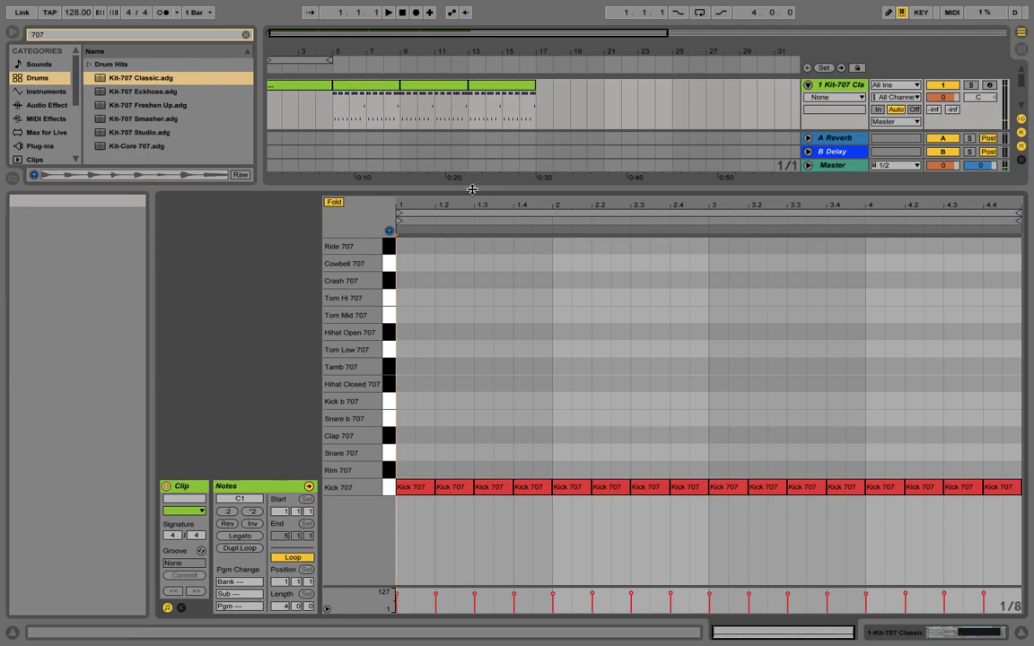
Step: Delete the Cowbell 707, Hihat Open 707 and Hihat Closed 707 notes from the second drum clip at bars 5 to 8
drag(473, 189, 489, 358)
click(358, 87)
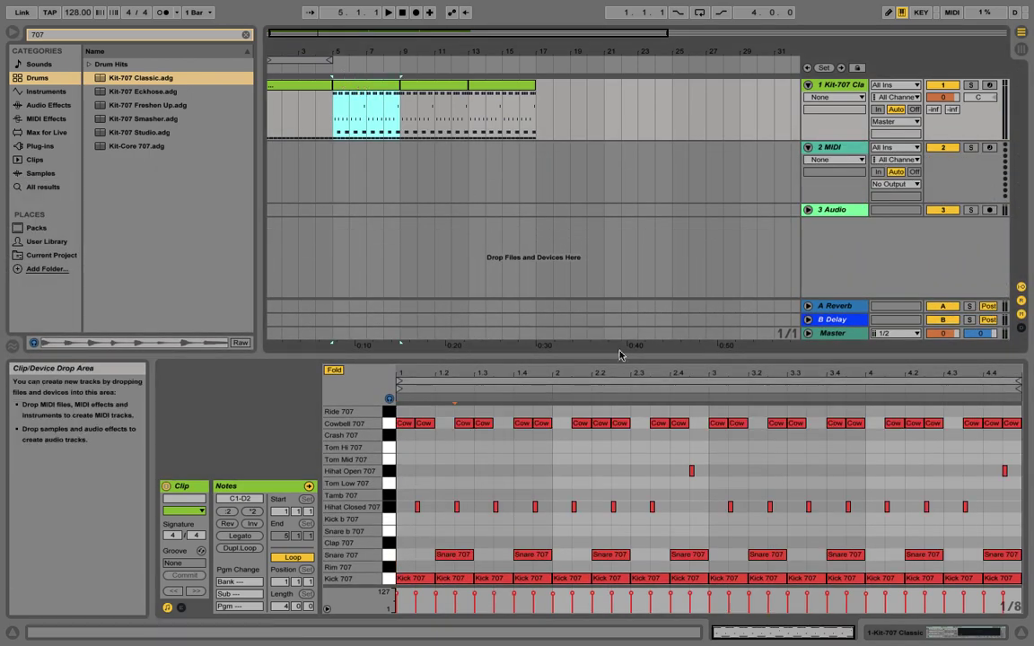
drag(572, 356, 545, 220)
click(395, 290)
key(Delete)
click(394, 358)
key(Delete)
click(395, 410)
key(Delete)
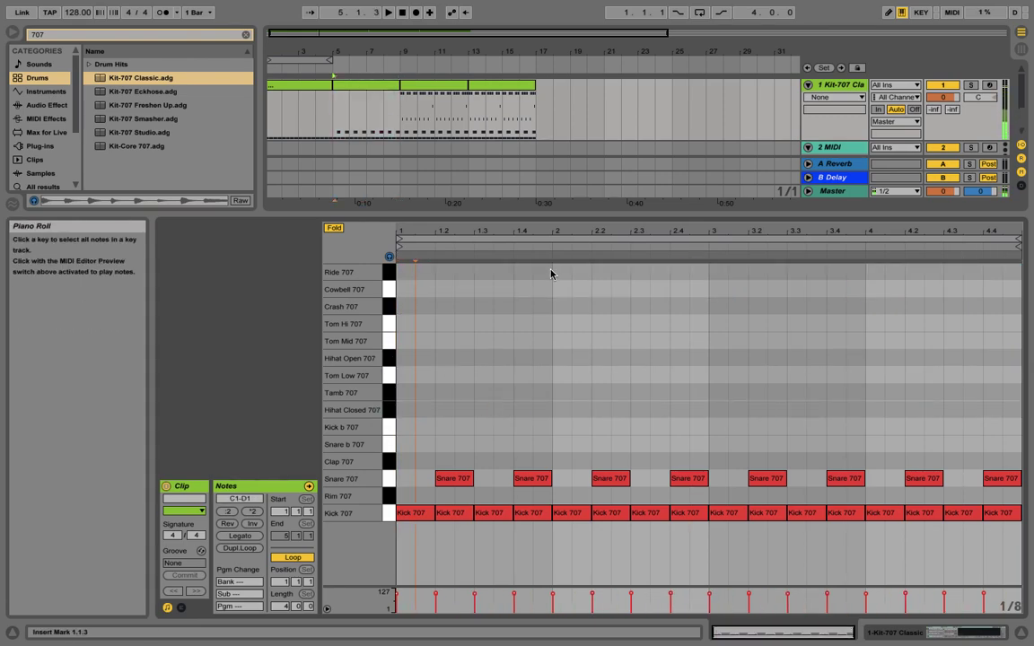
Step: Delete the Cowbell 707 and Hihat Open 707 notes from the third drum clip at bars 9 to 12
drag(563, 213, 496, 192)
key(super+z)
key(super+z)
key(super+z)
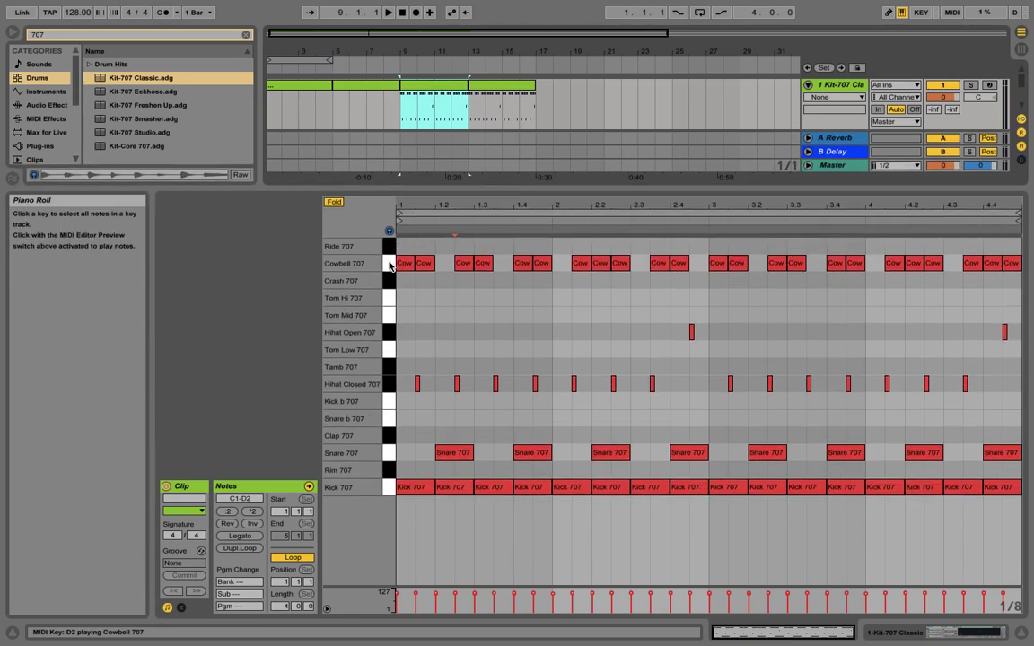
click(390, 263)
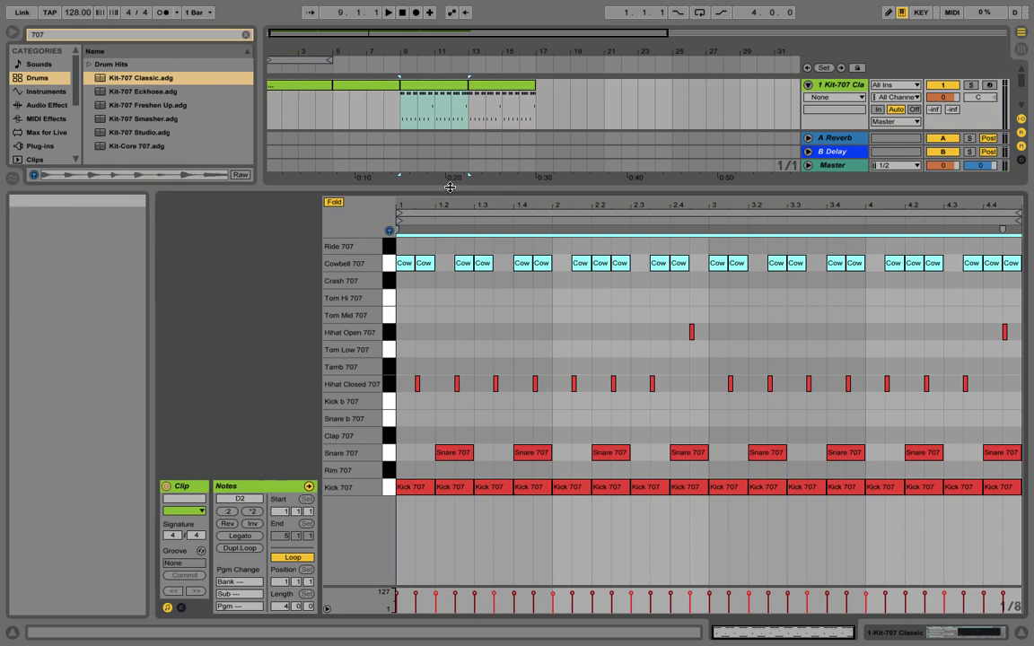
key(Delete)
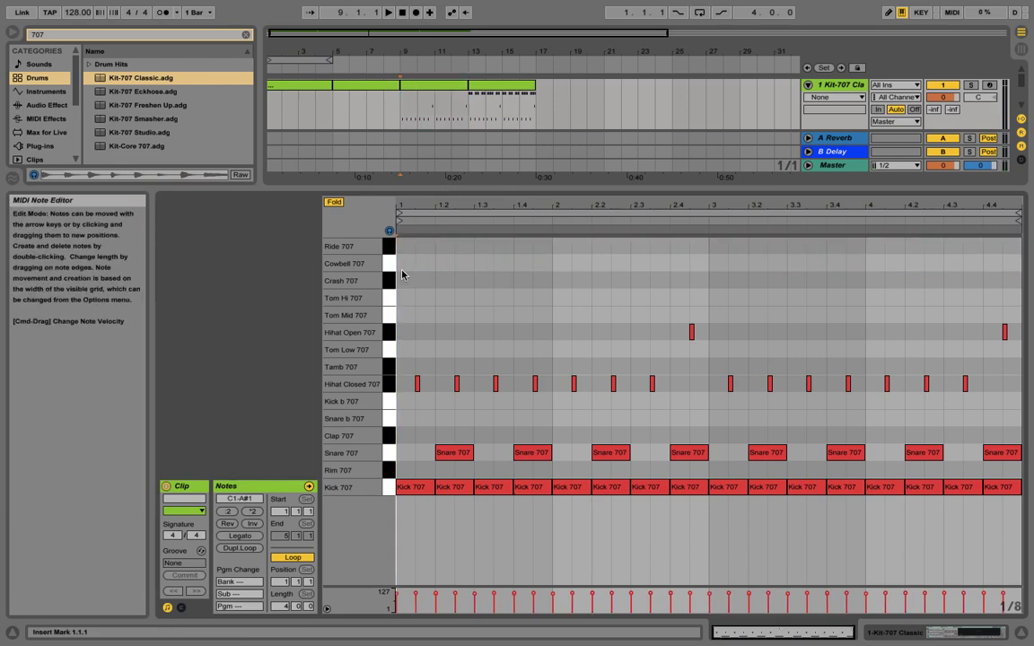
click(389, 332)
key(Delete)
click(388, 383)
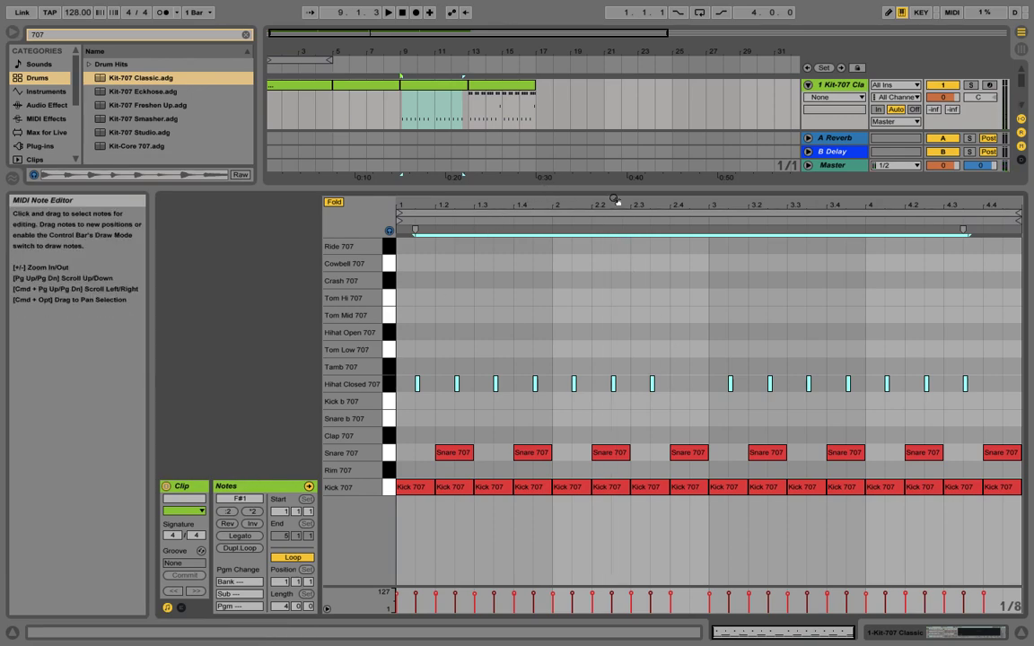
drag(615, 190, 637, 450)
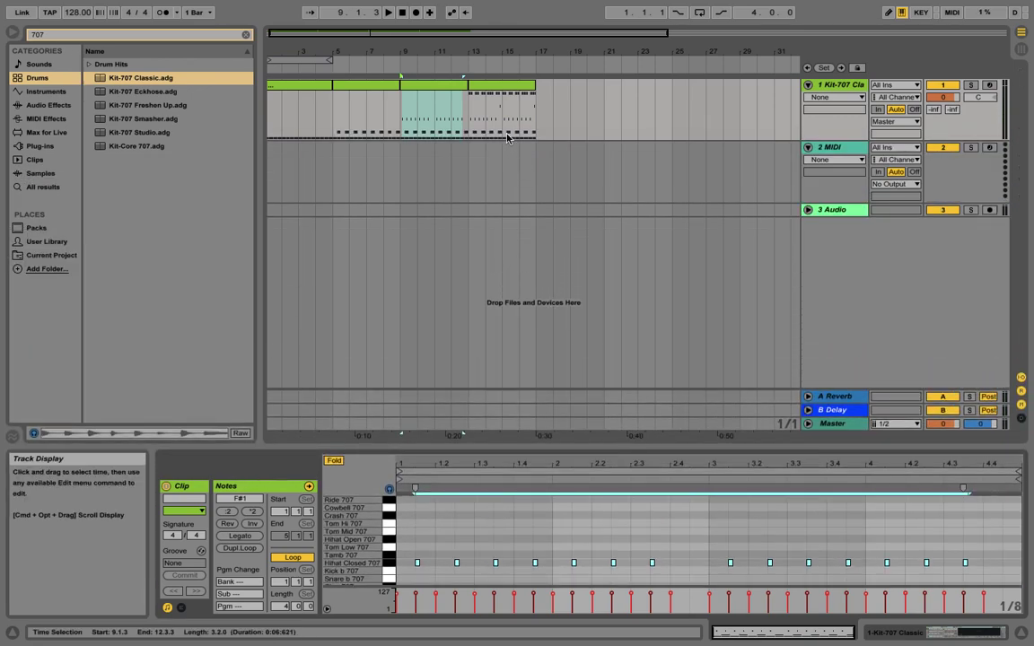
Step: Extend the loop range to 16 bars, from 1.1.1 to bar 17, and play the arrangement from the start
click(503, 85)
mouse_move(482, 51)
mouse_down()
mouse_move(482, 121)
mouse_move(480, 54)
mouse_up()
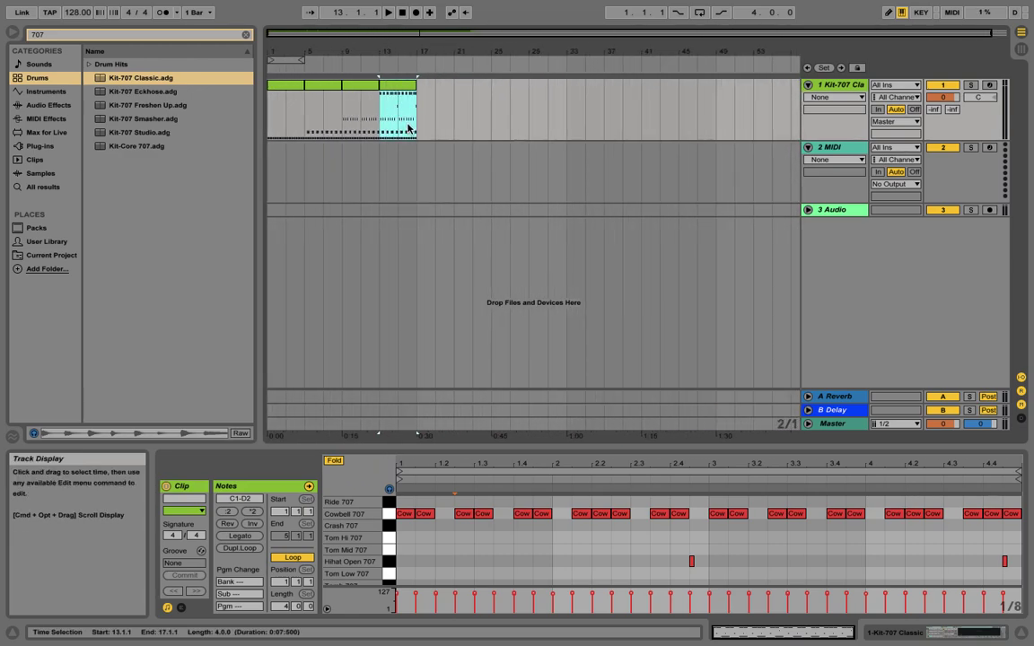
click(402, 12)
drag(302, 60, 419, 65)
key(space)
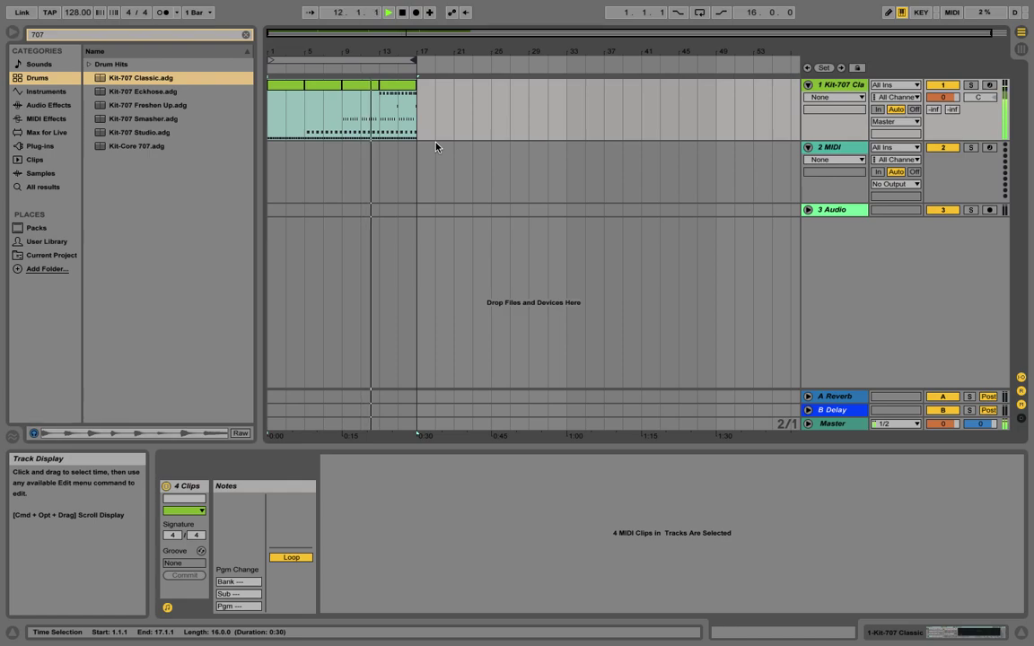
Step: Shorten the loop range to the last four bars starting at 13.1.1, turn on looping and stop playback after listening
drag(270, 60, 384, 72)
click(699, 12)
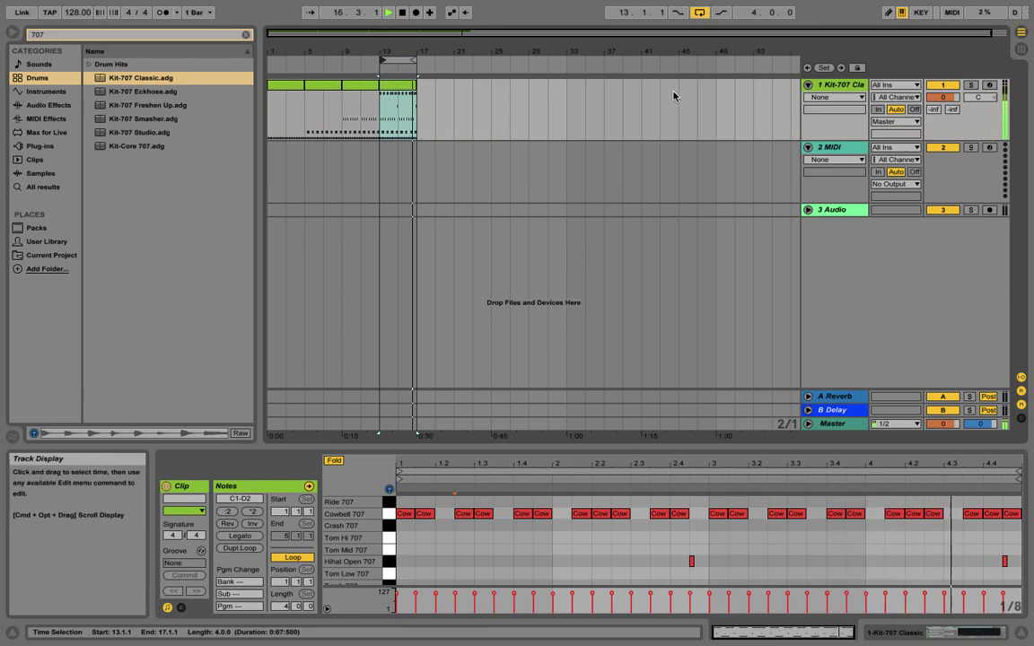
key(space)
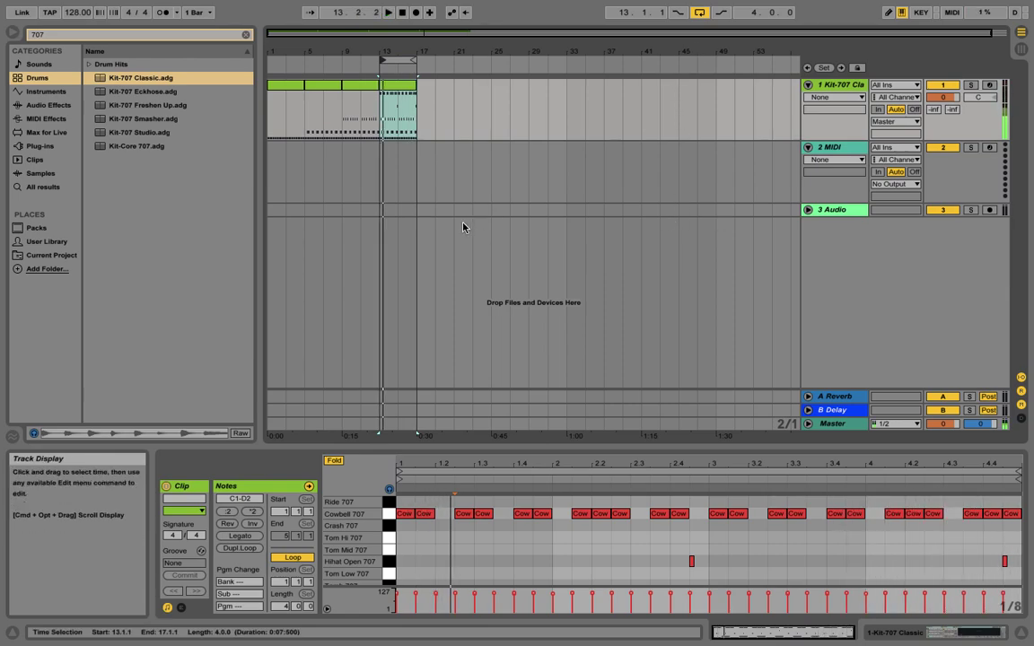
drag(405, 44, 406, 117)
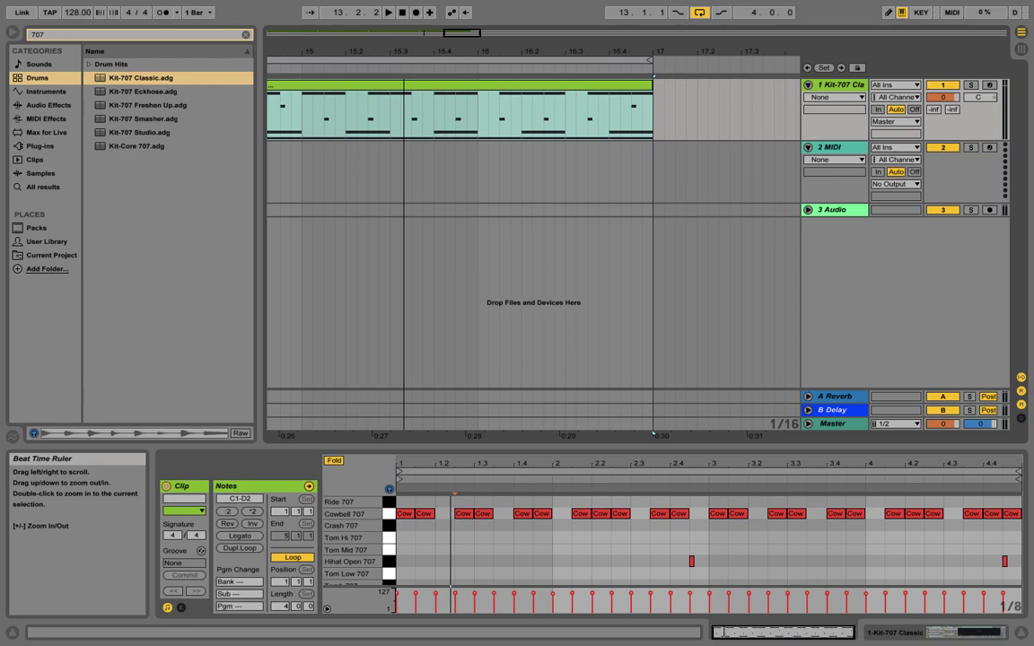
drag(653, 434, 628, 433)
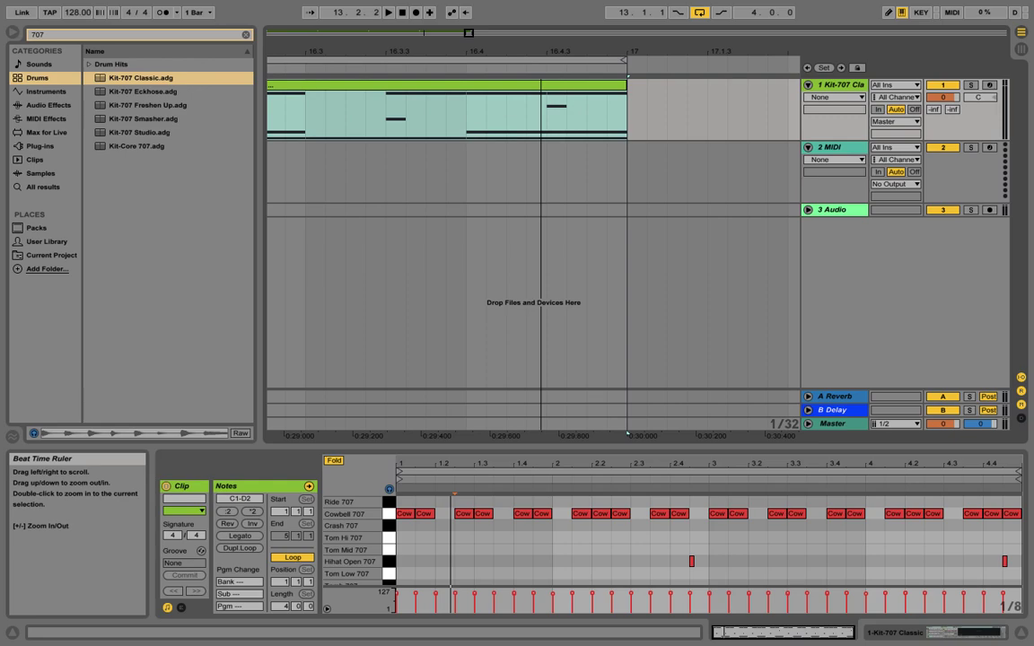
mouse_move(627, 434)
mouse_down()
mouse_move(461, 434)
mouse_move(779, 433)
mouse_move(635, 435)
mouse_up()
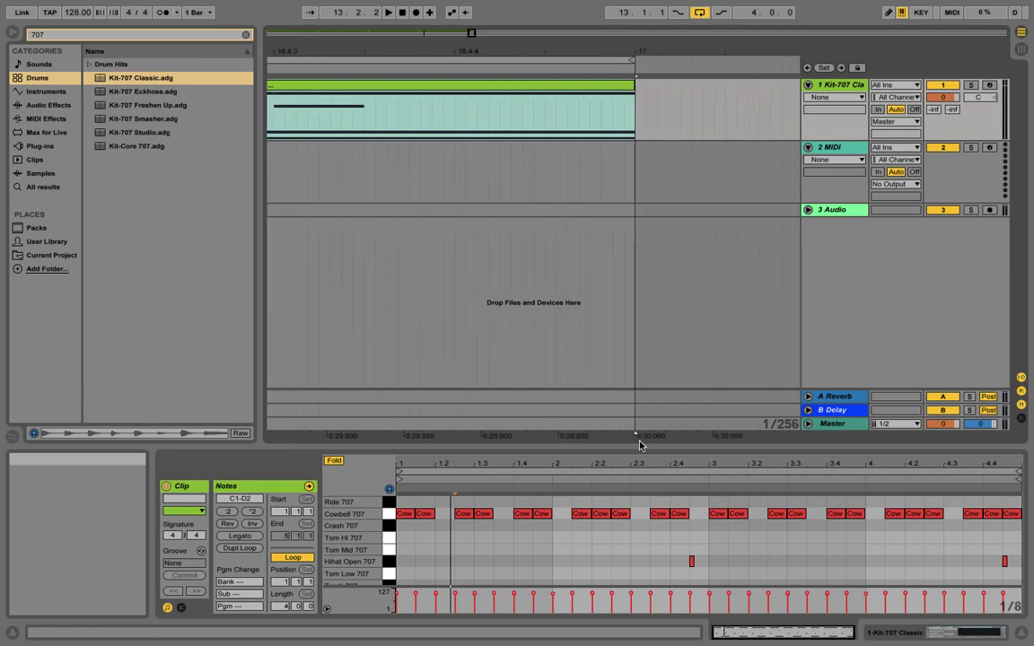
drag(599, 51, 465, 52)
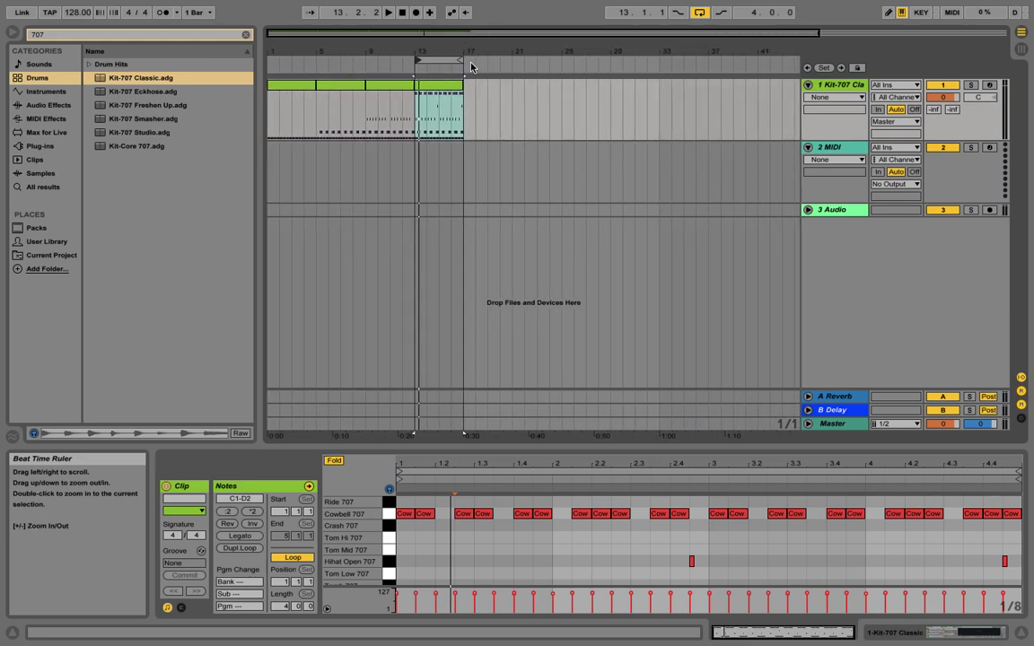
click(425, 184)
drag(413, 173, 664, 173)
drag(500, 210, 733, 203)
drag(546, 52, 477, 52)
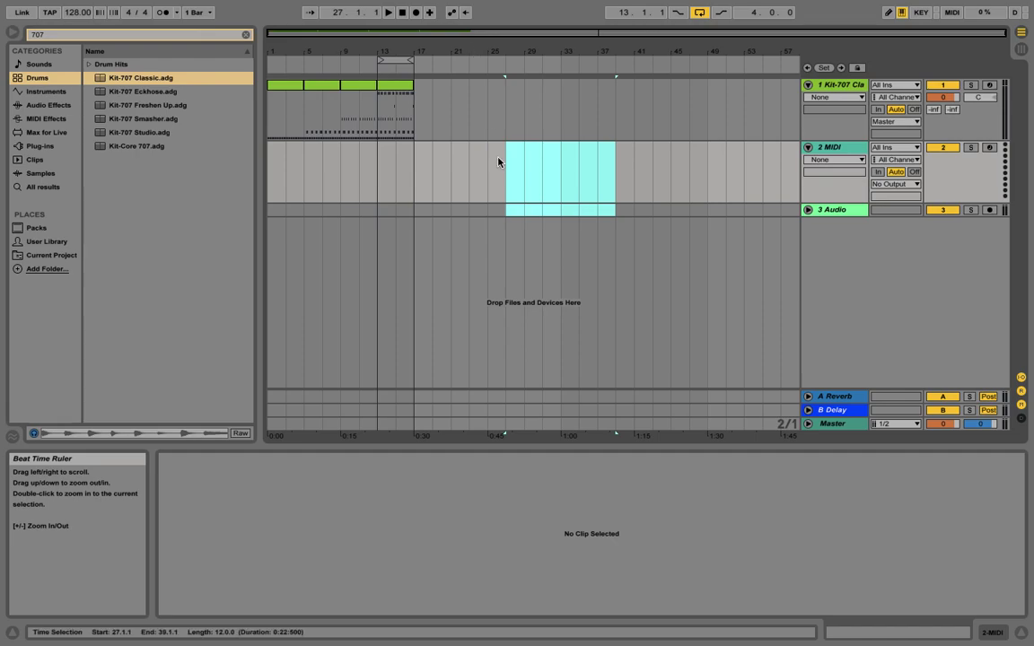
mouse_move(637, 626)
right_click(458, 626)
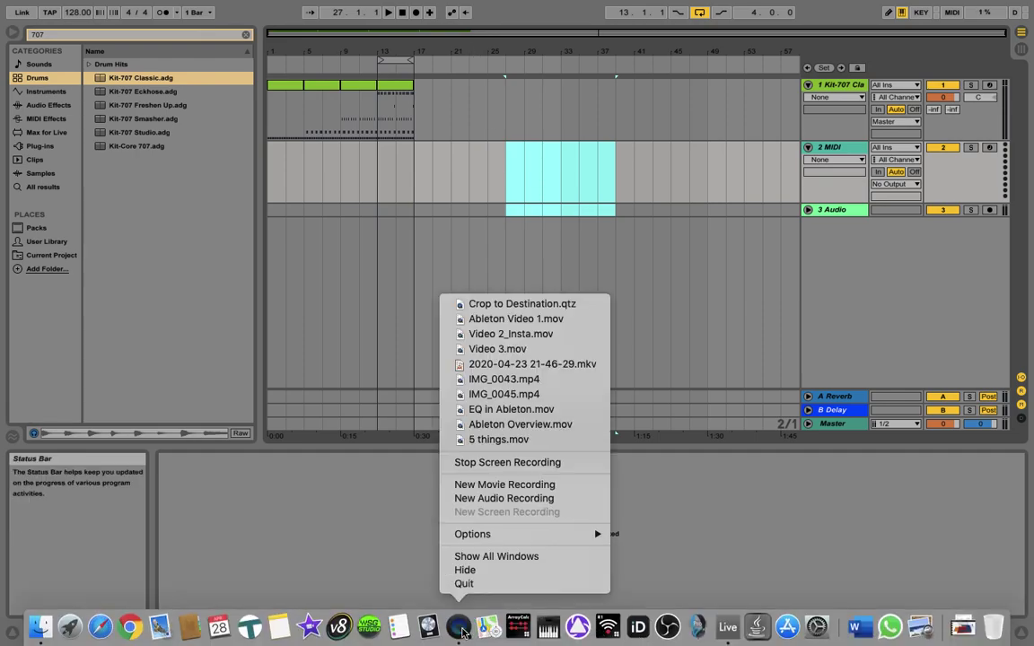